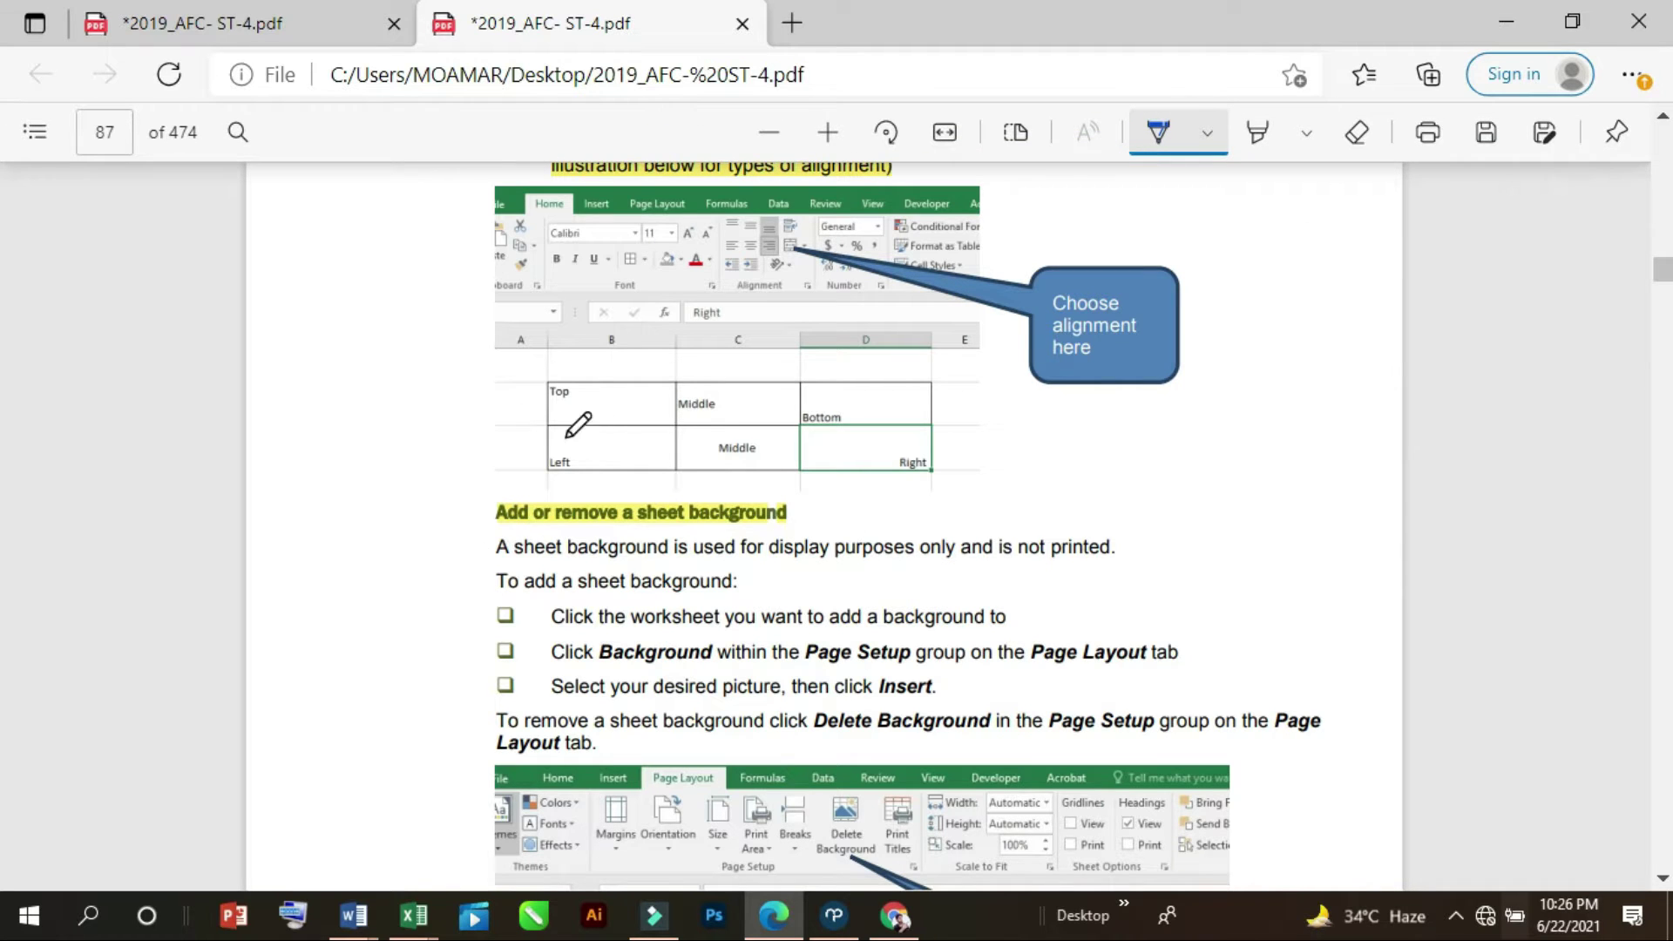
- Highlight the sentence saying a sheet background is for display only and not printed, and attach the comment "imp" to it
click(1259, 134)
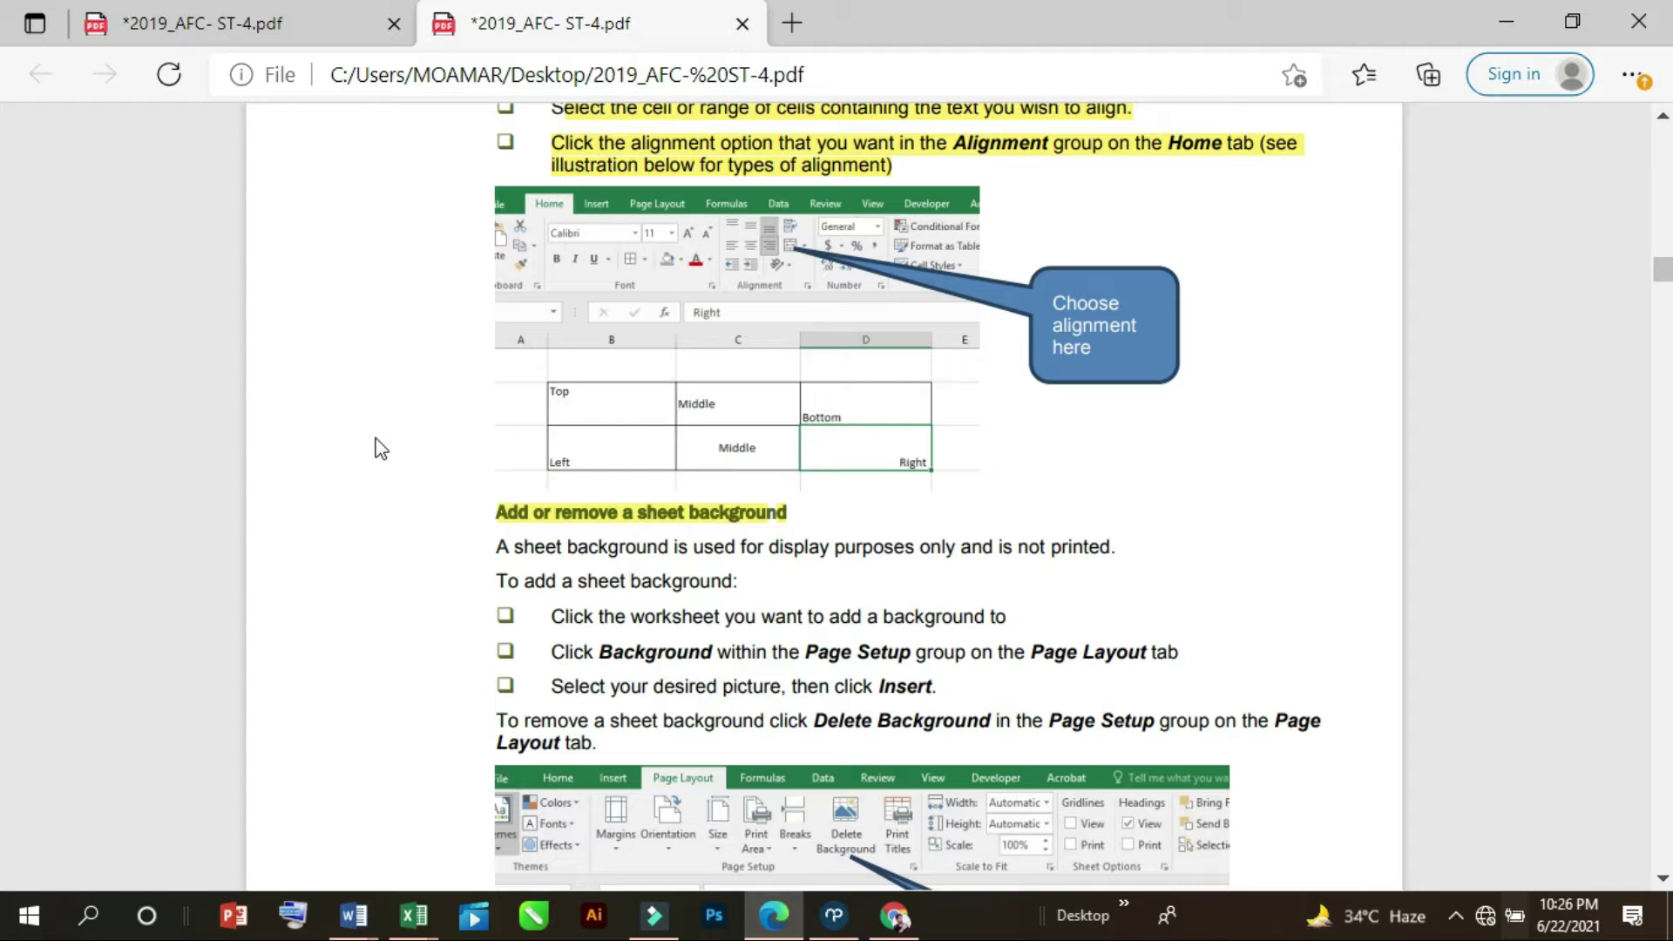
scroll(631, 454, up, 5)
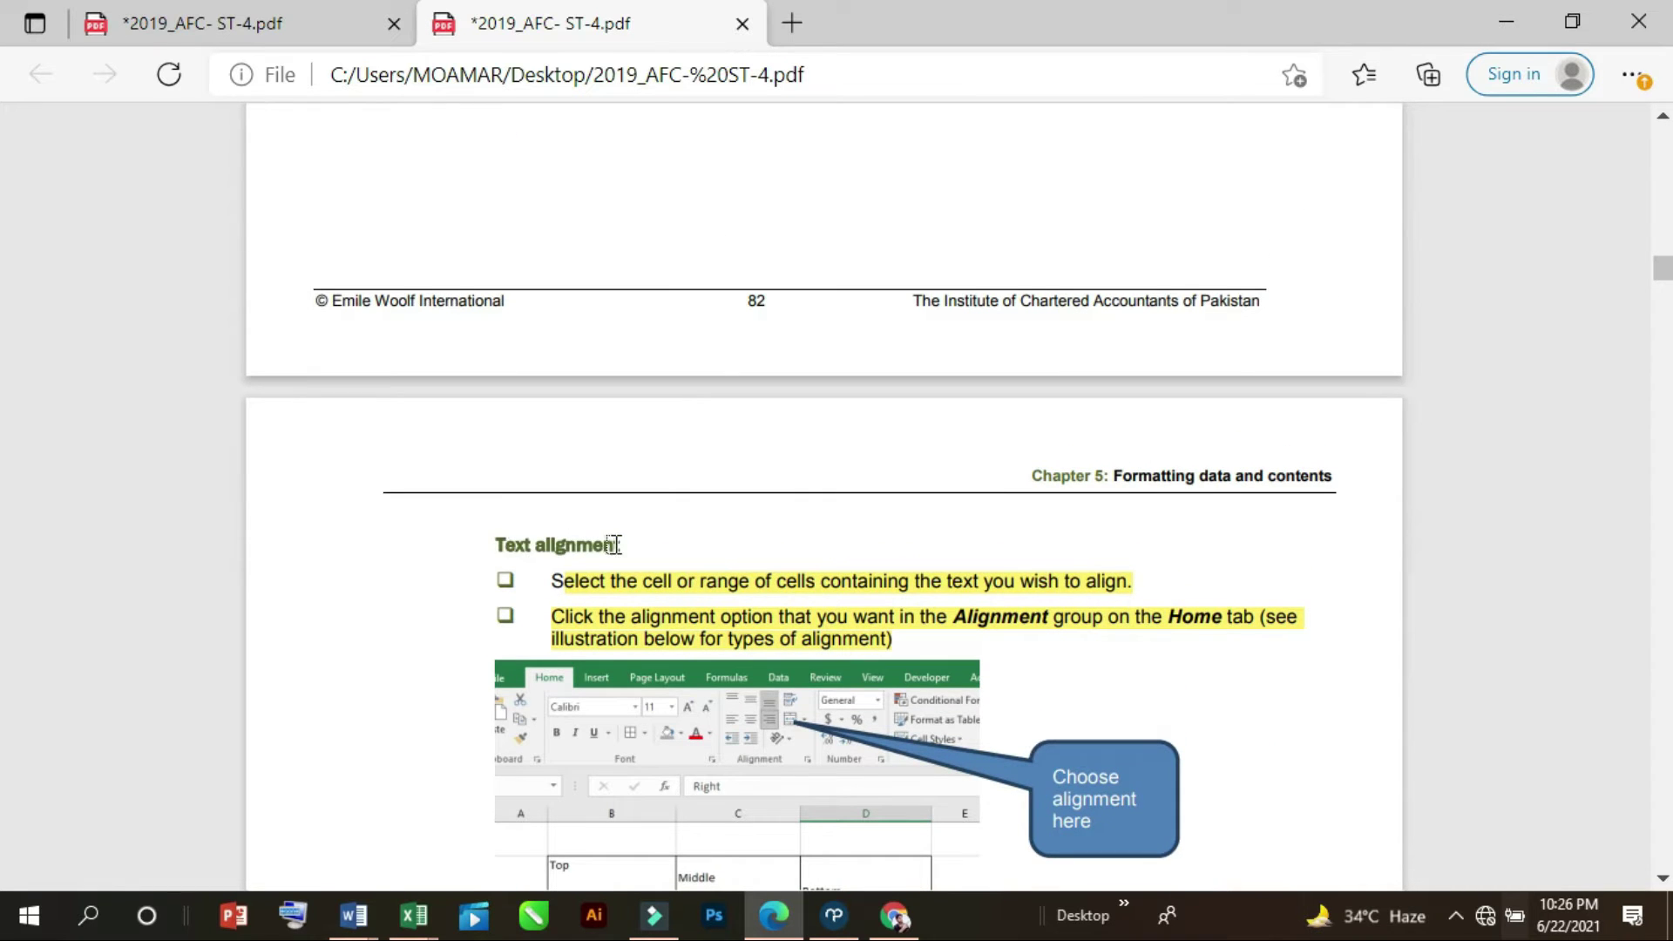
scroll(628, 544, down, 5)
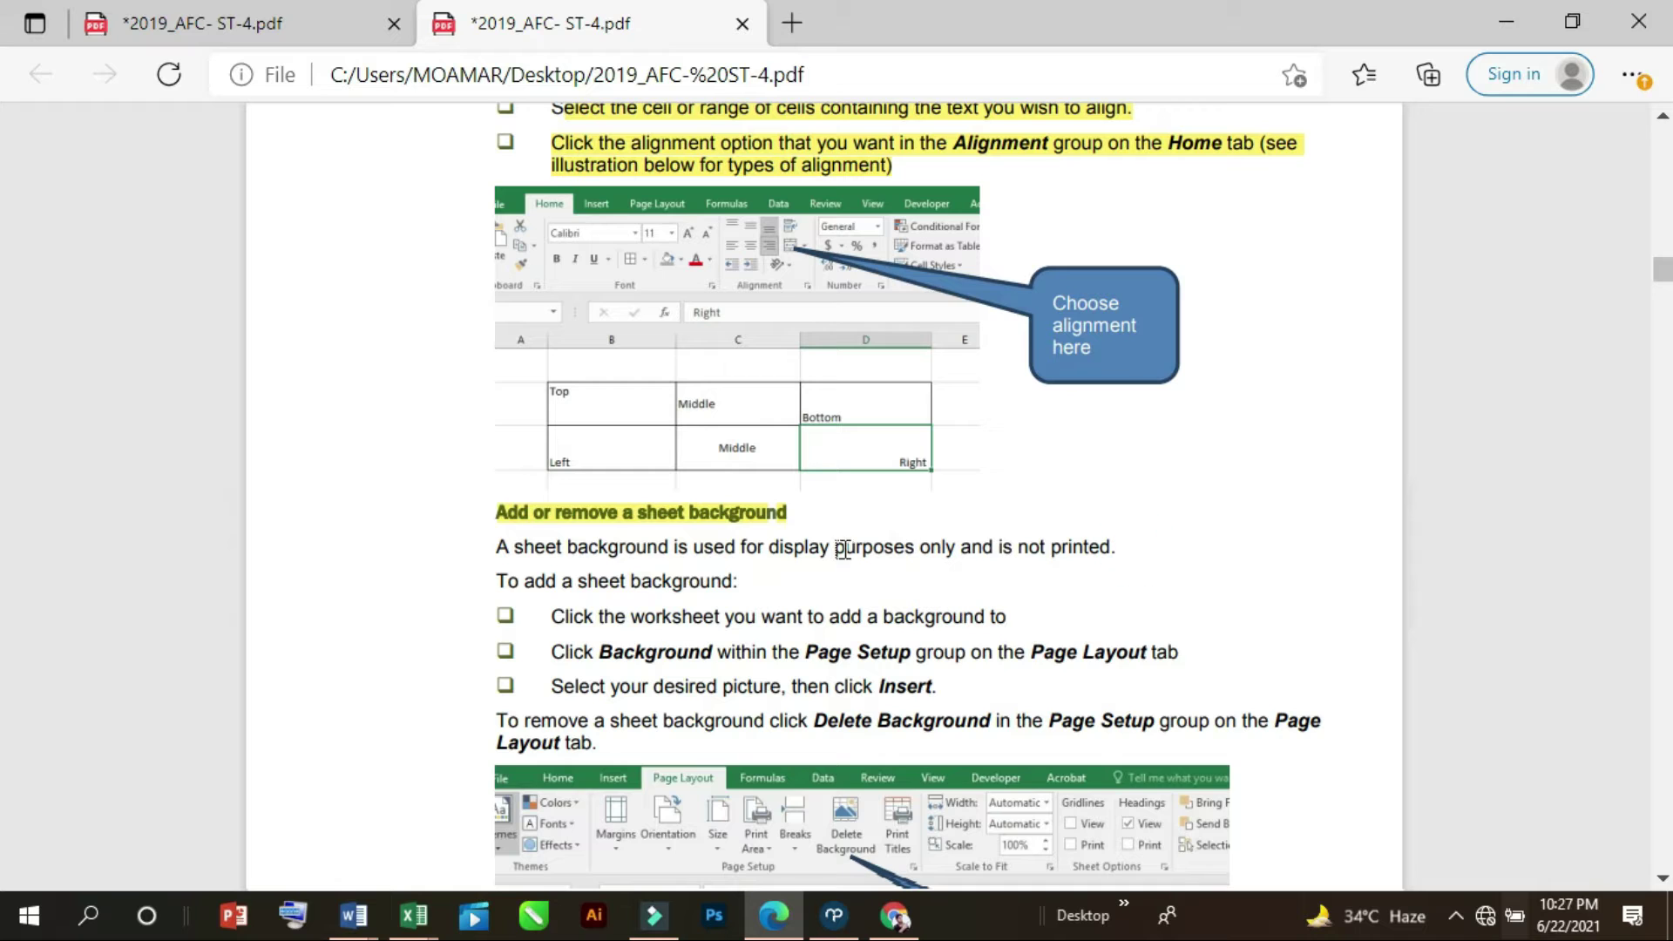
drag(528, 556, 1115, 549)
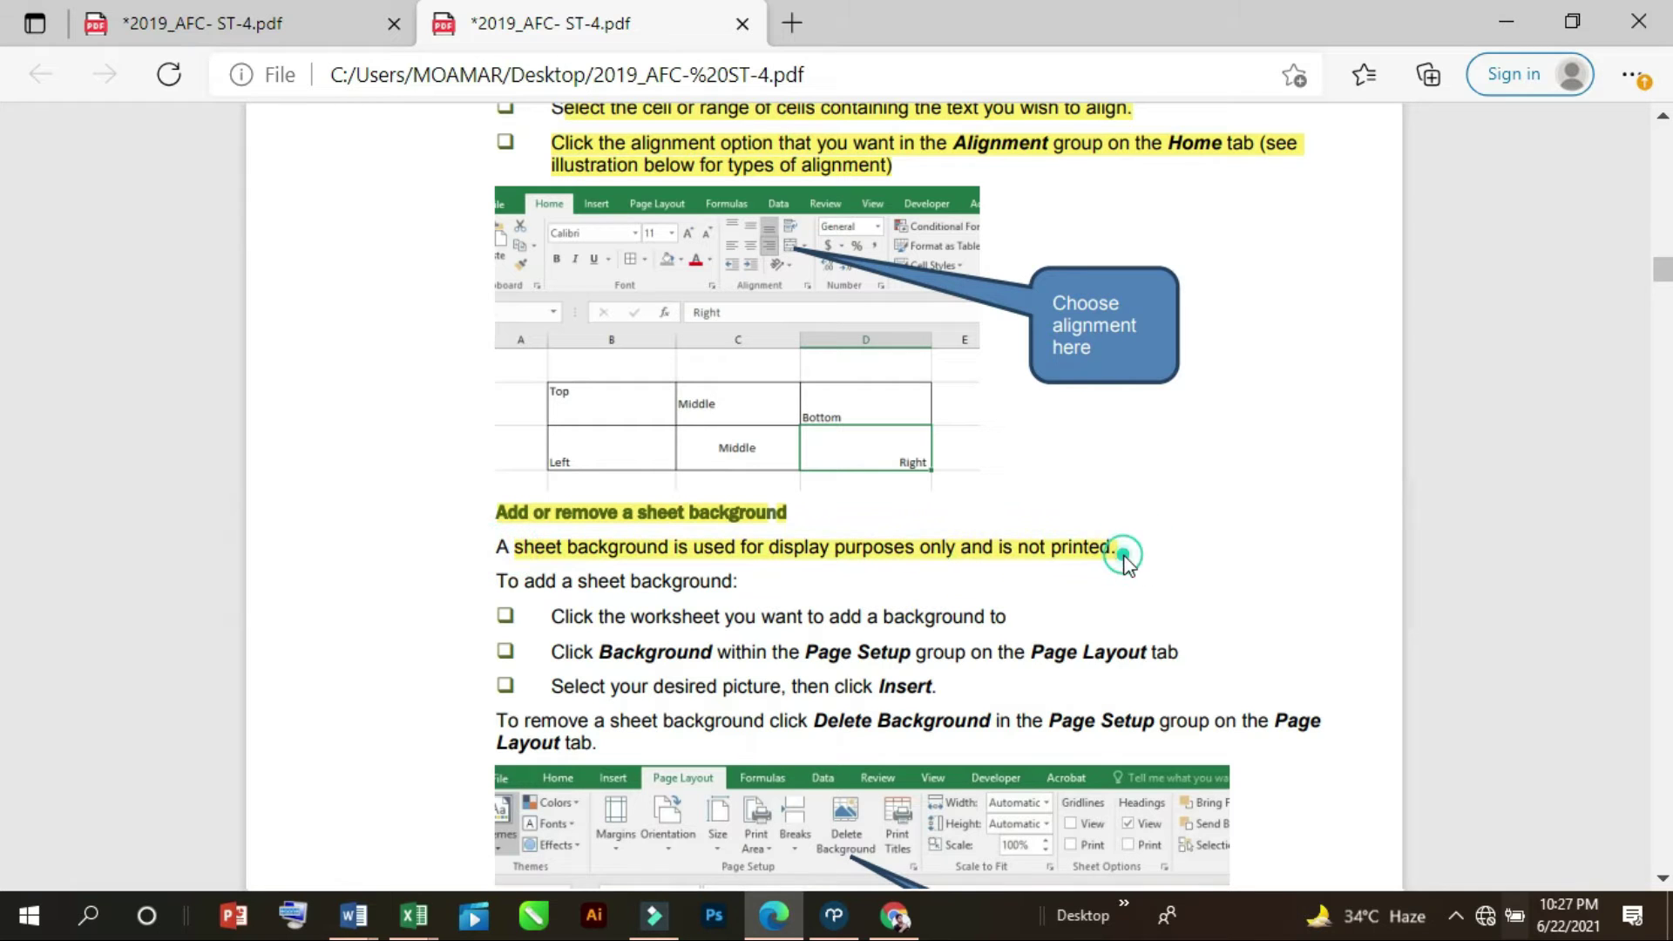
click(1157, 473)
text(imp)
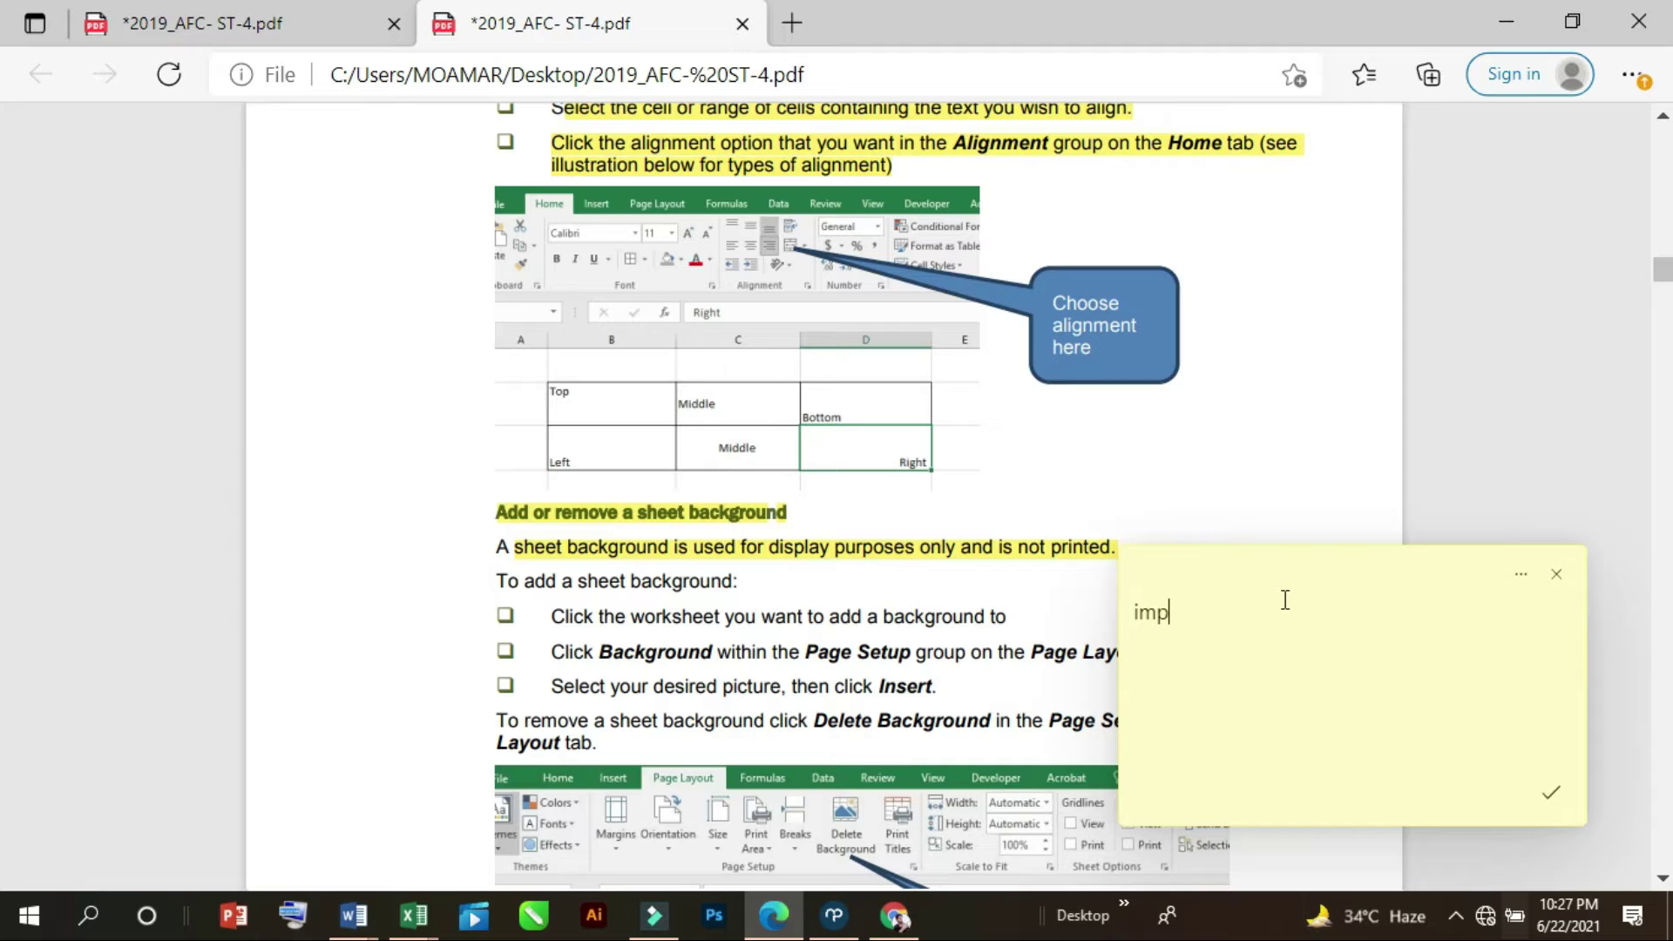
click(1569, 798)
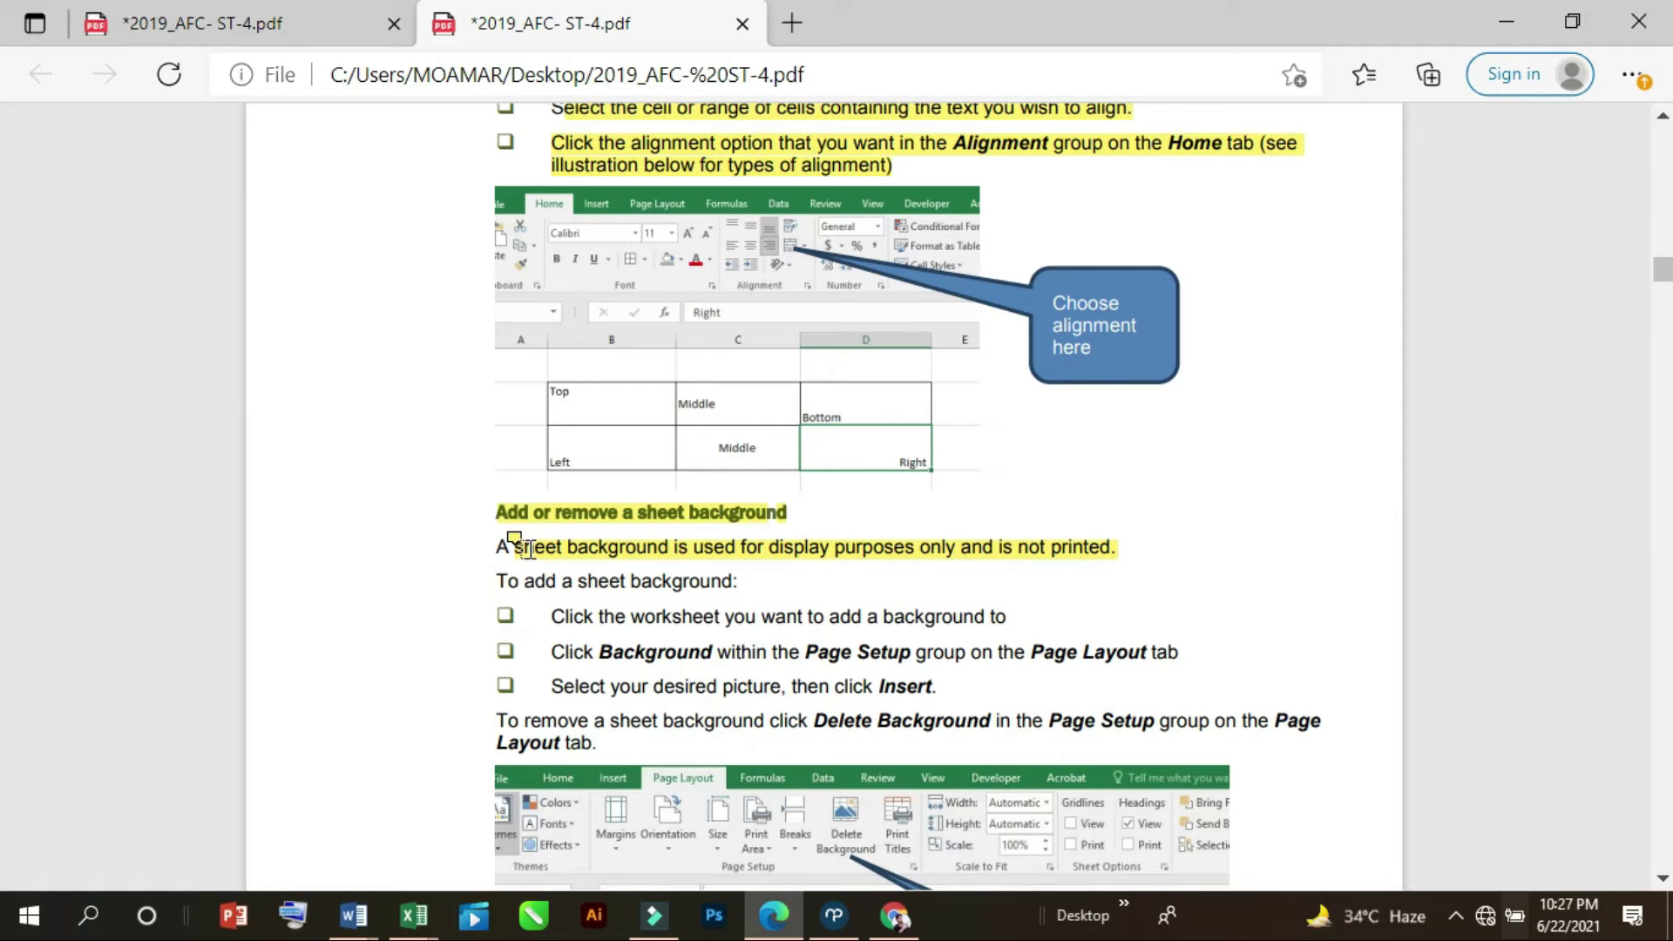
- Highlight "To add a sheet background", the worksheet instruction below it, and the key terms Background, Page Setup and Page Layout
drag(496, 579, 731, 595)
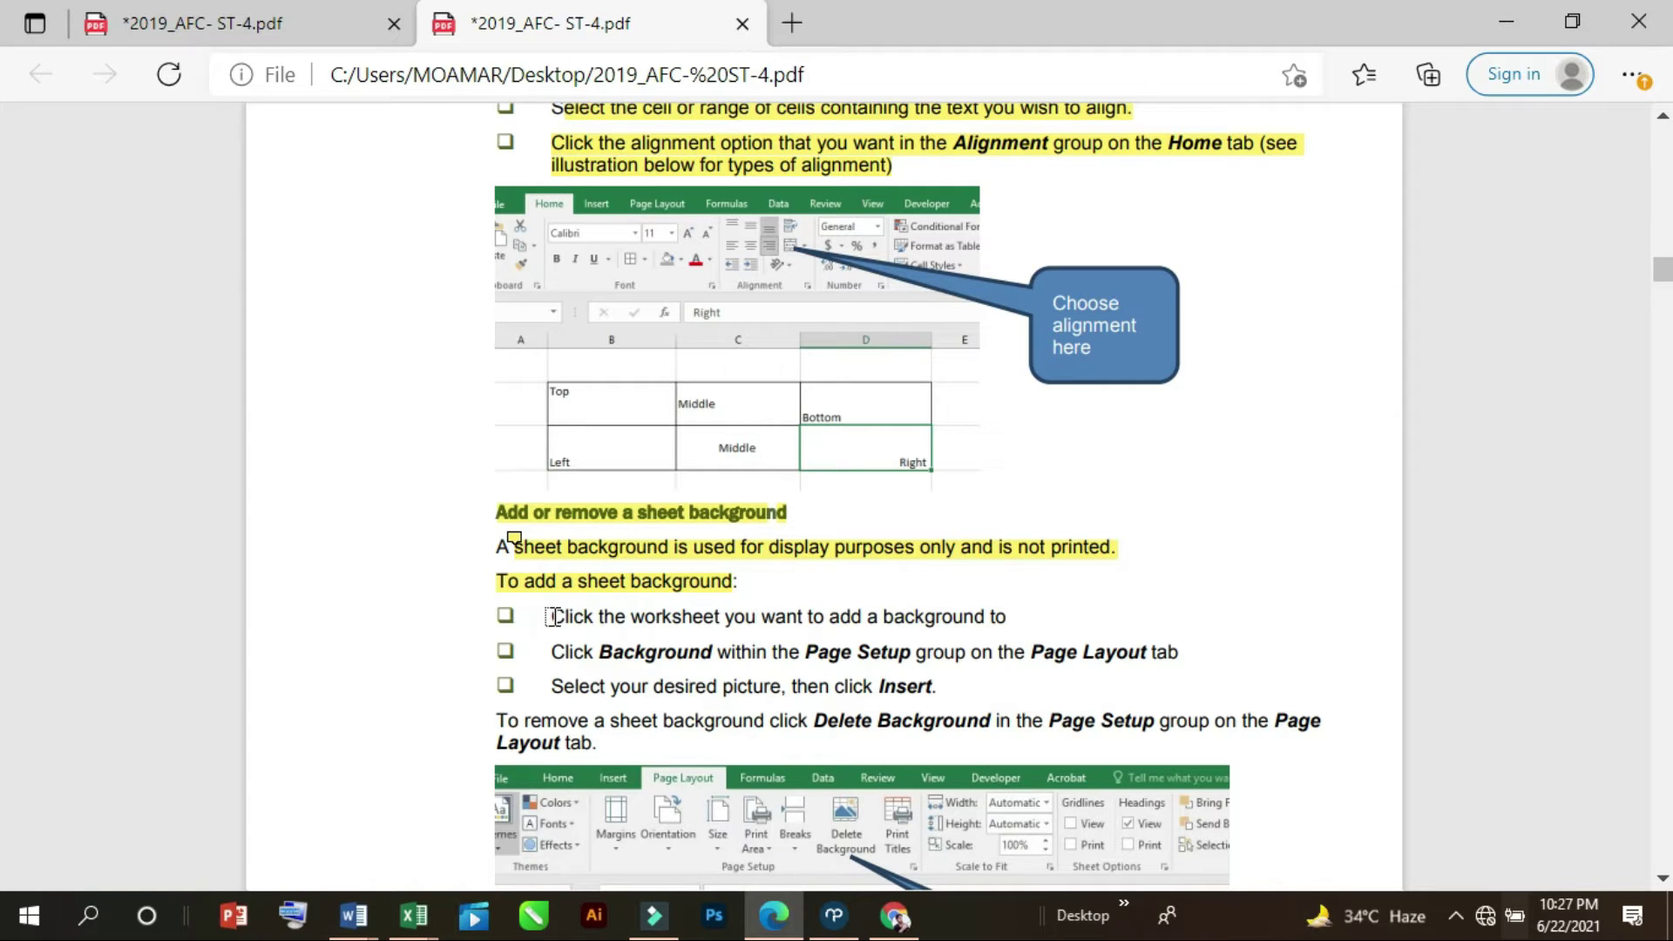
drag(552, 616, 1007, 617)
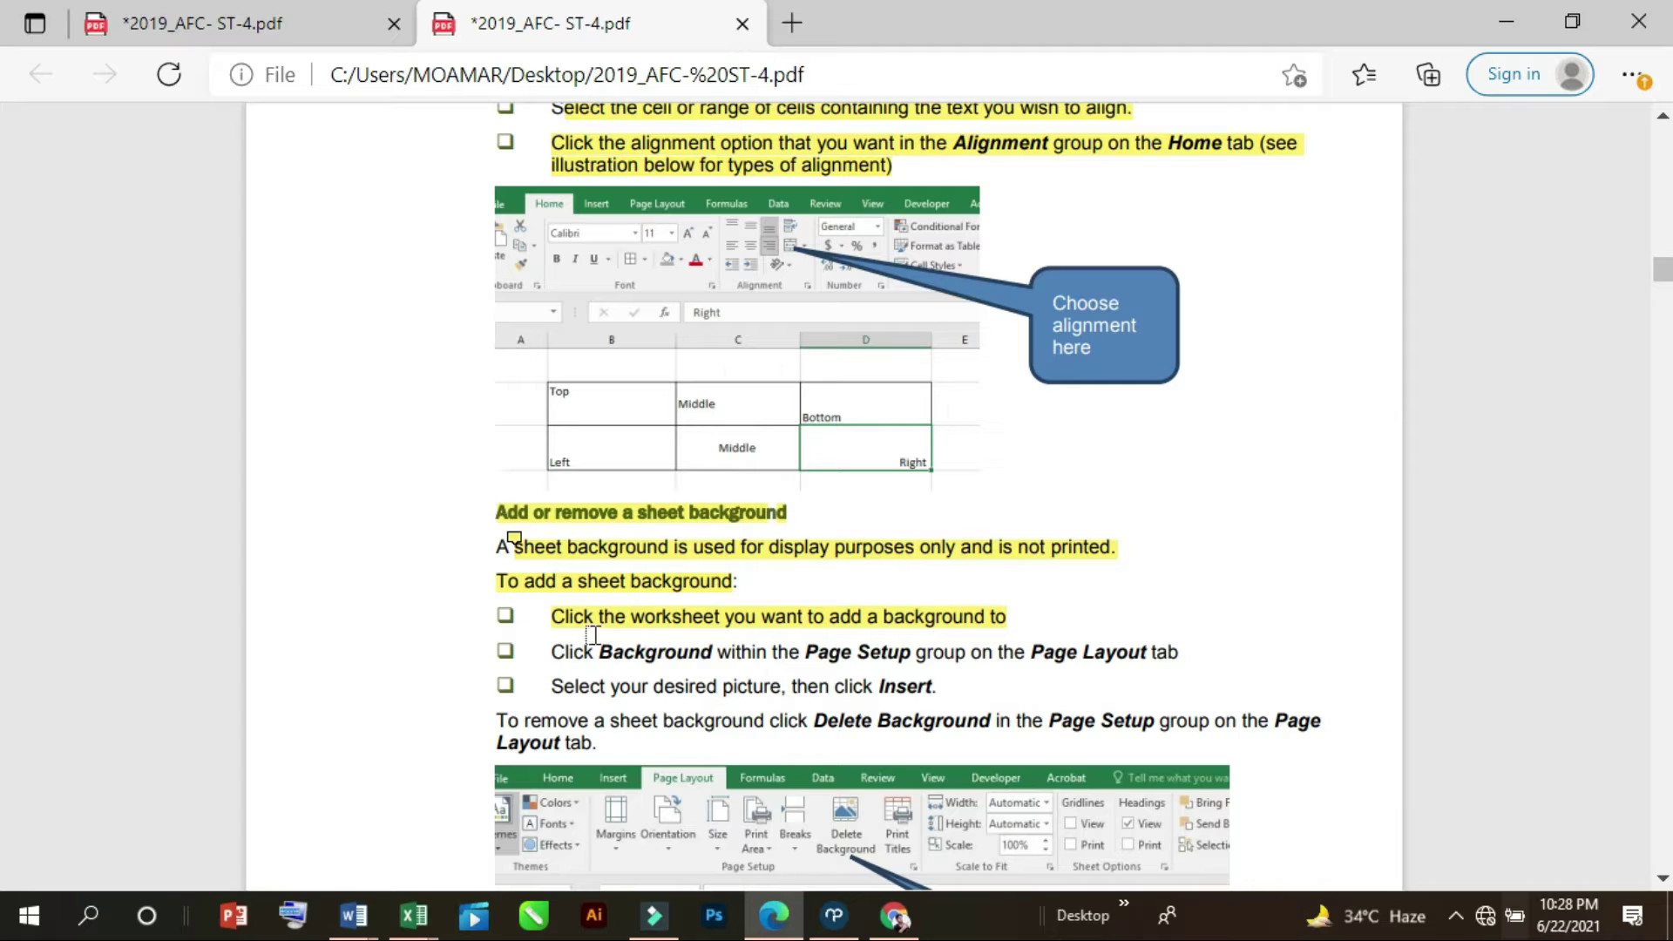
drag(601, 653, 899, 652)
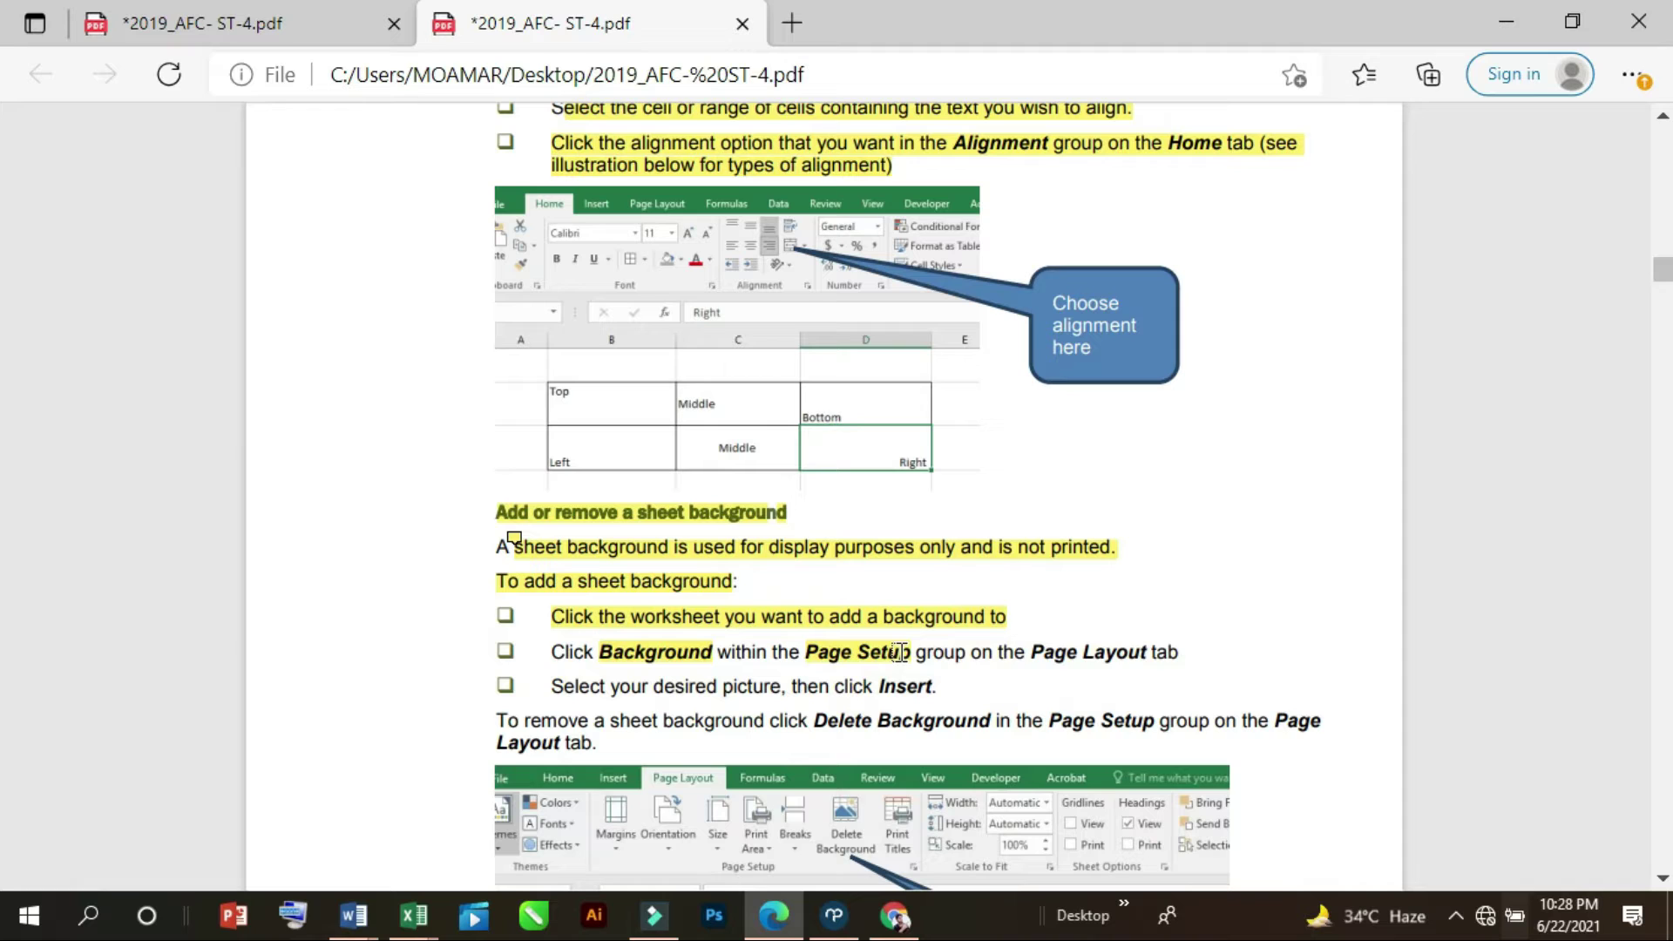
drag(1026, 653, 1128, 671)
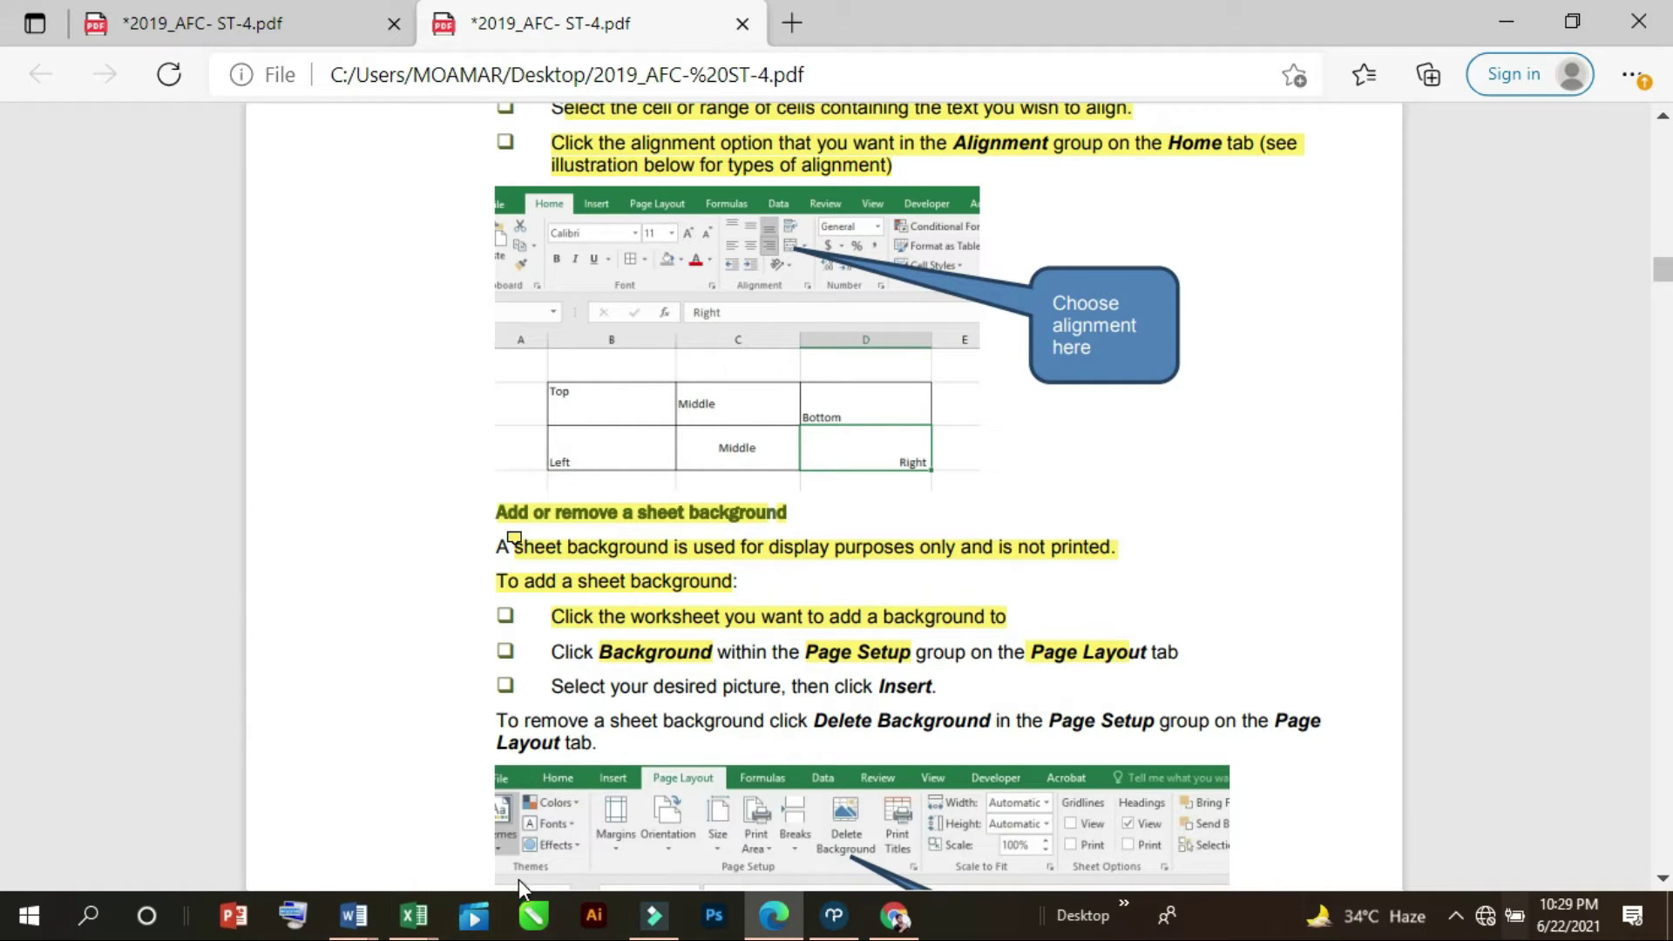
- Switch to the Book6 workbook in Excel and select empty cell F11 on Sheet2
scroll(695, 828, down, 9)
scroll(695, 782, down, 8)
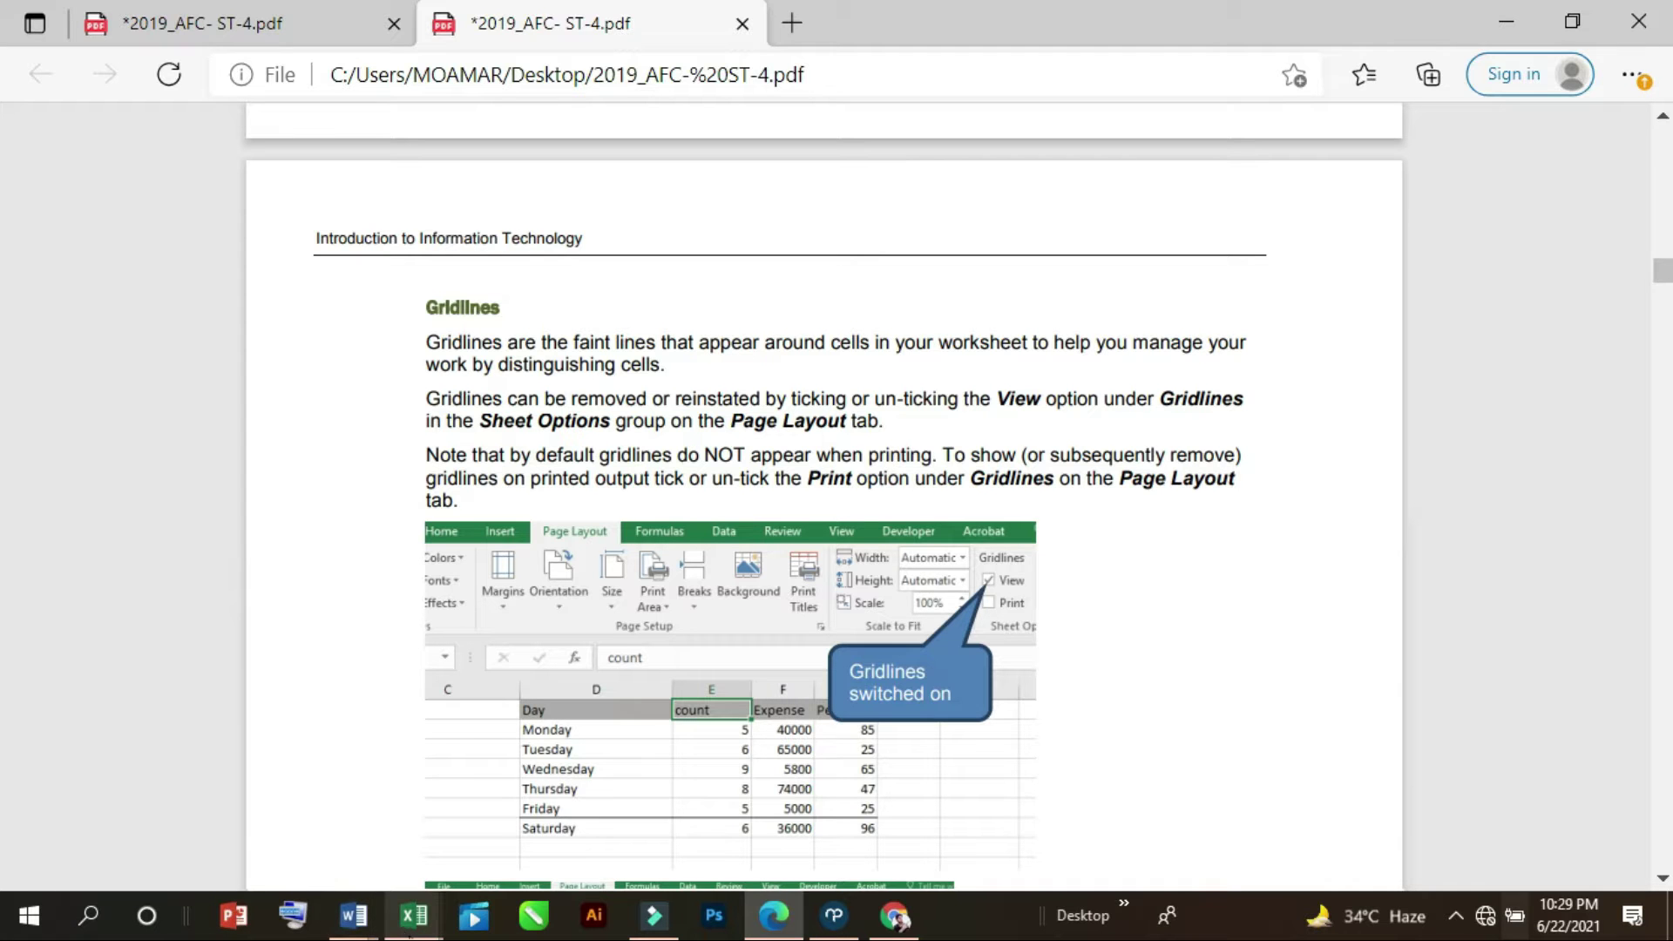
mouse_move(413, 930)
click(446, 816)
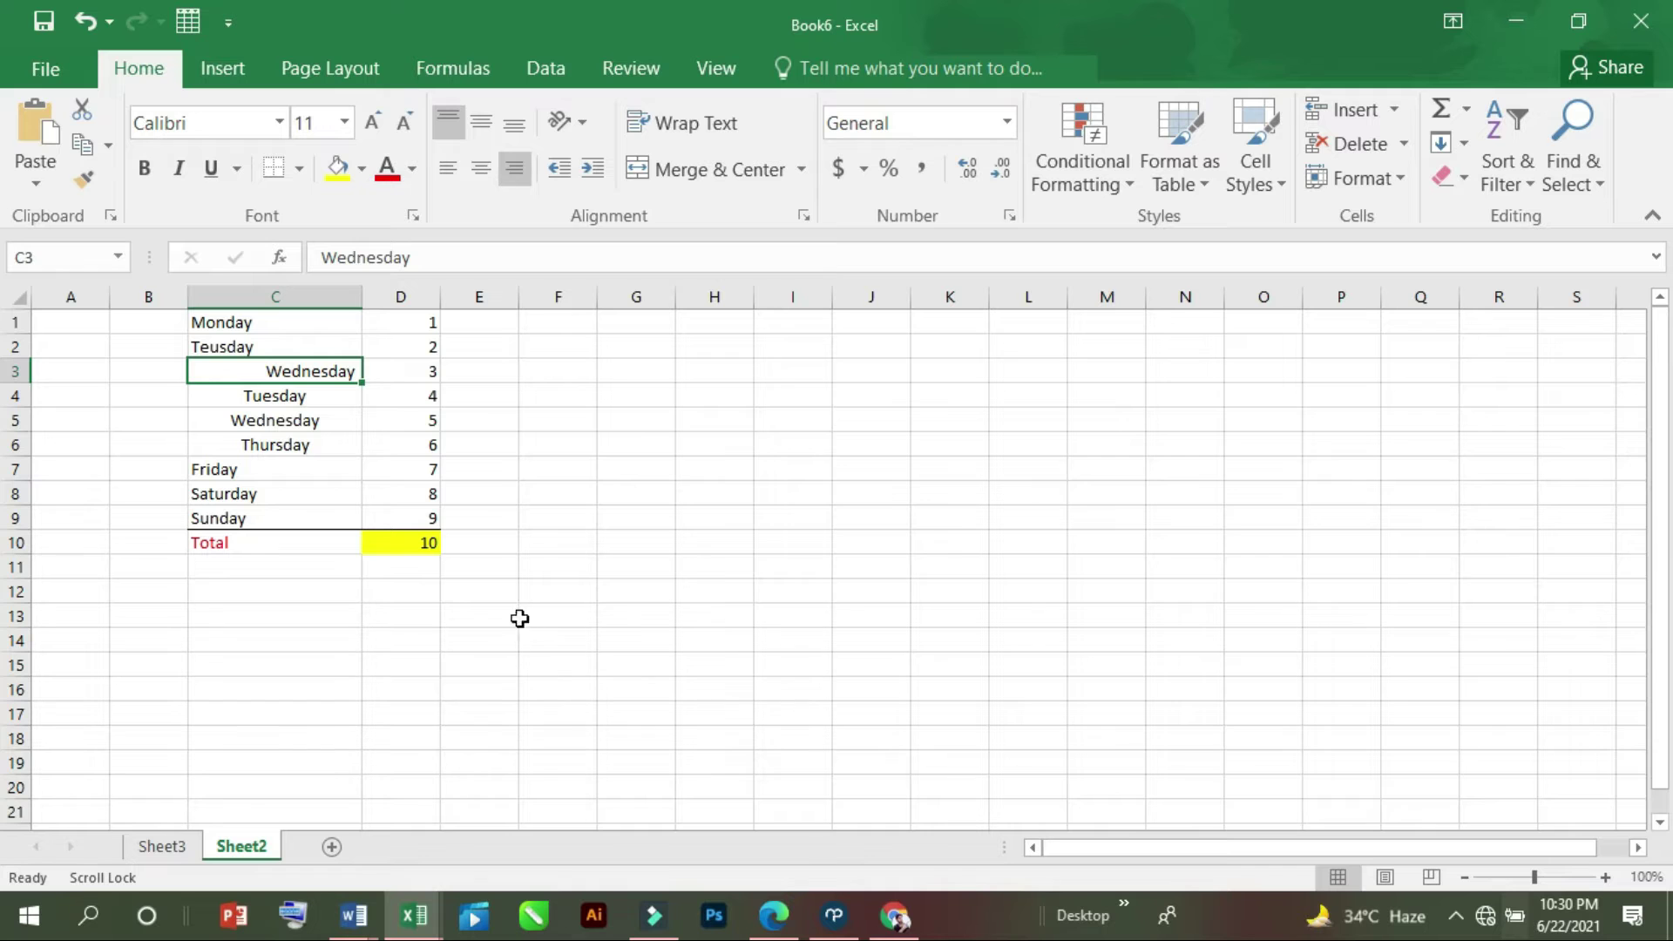
click(545, 571)
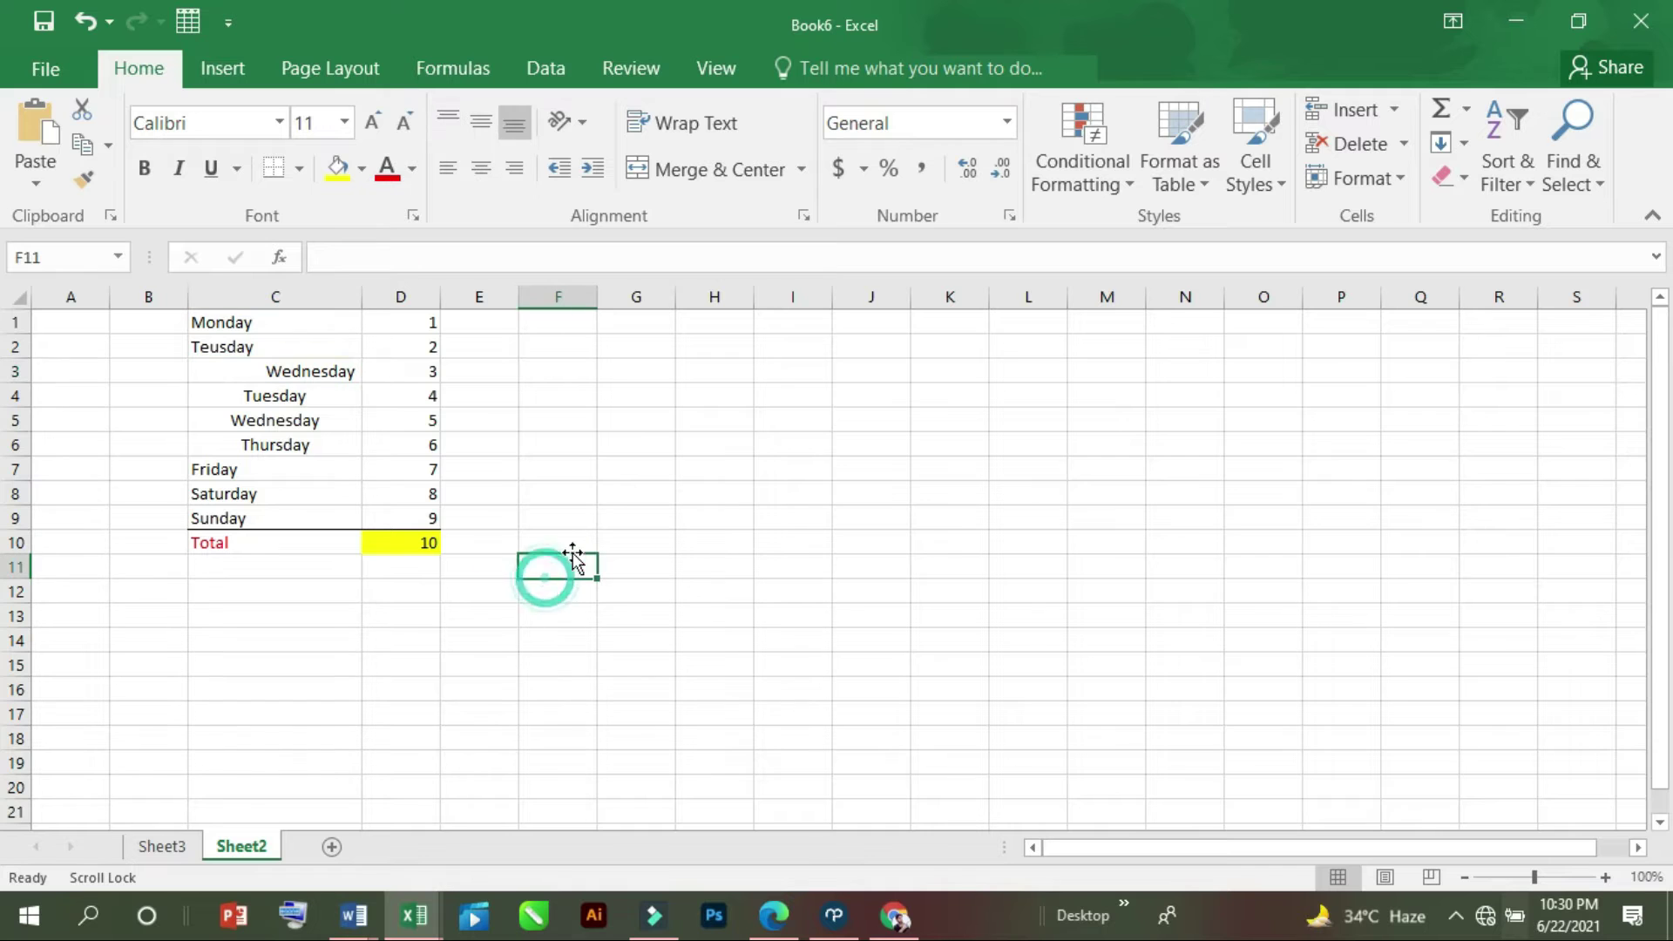
click(170, 851)
click(253, 850)
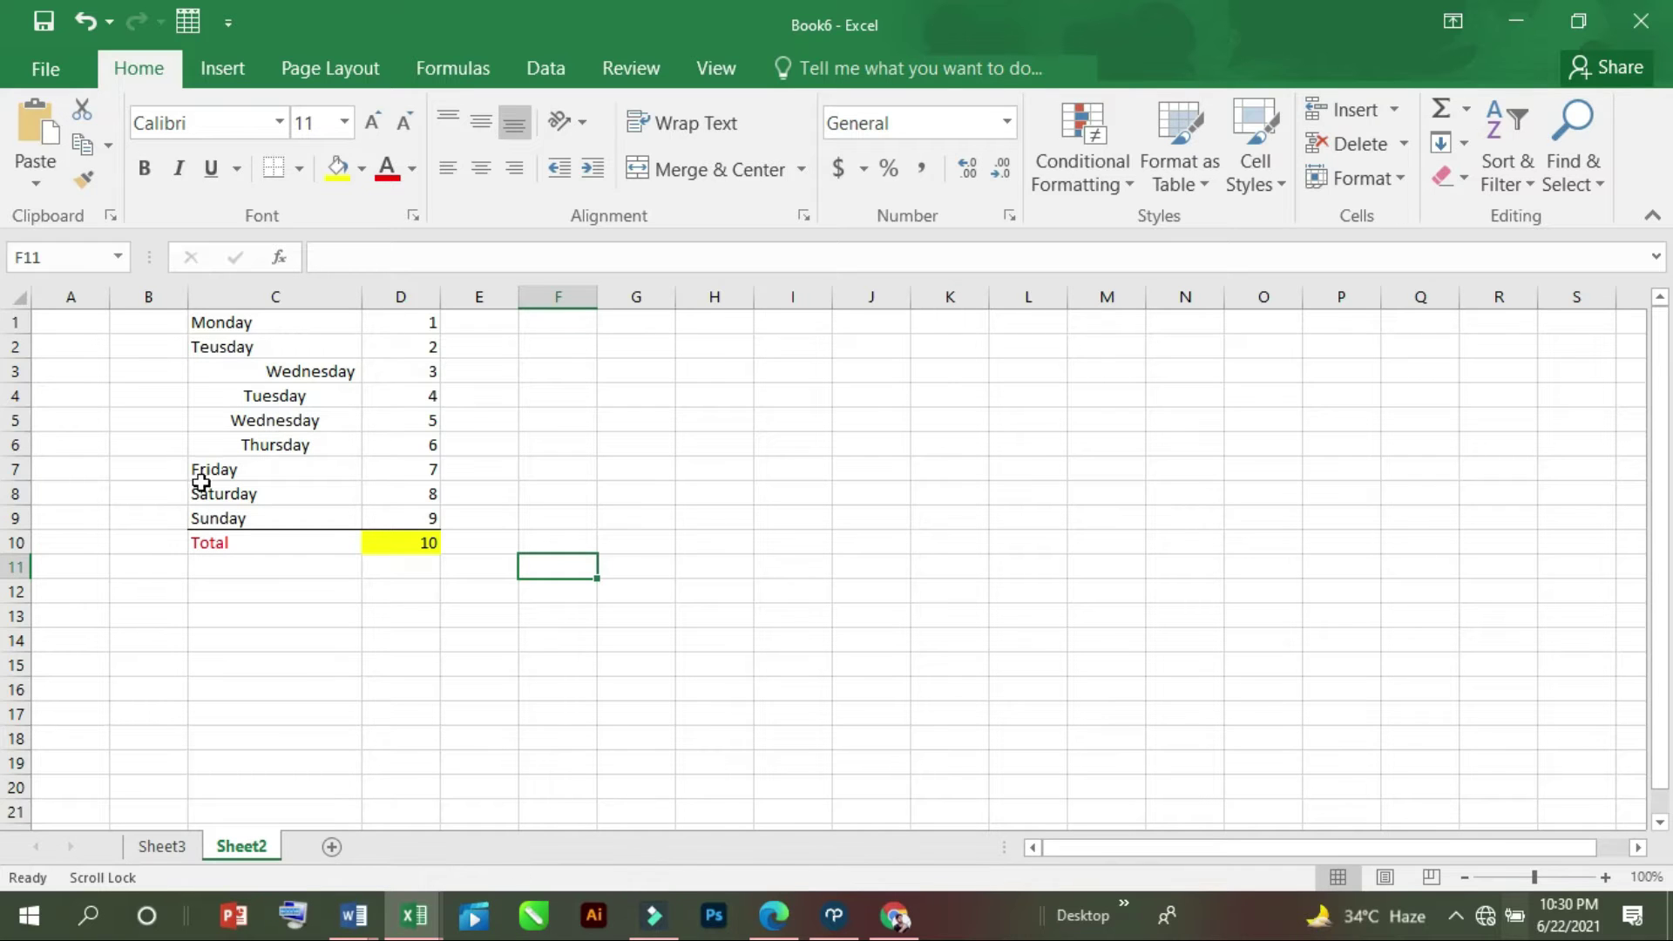
- Start adding a sheet background to Sheet2 from offline pictures and browse to the My work folder on the Desktop
click(305, 70)
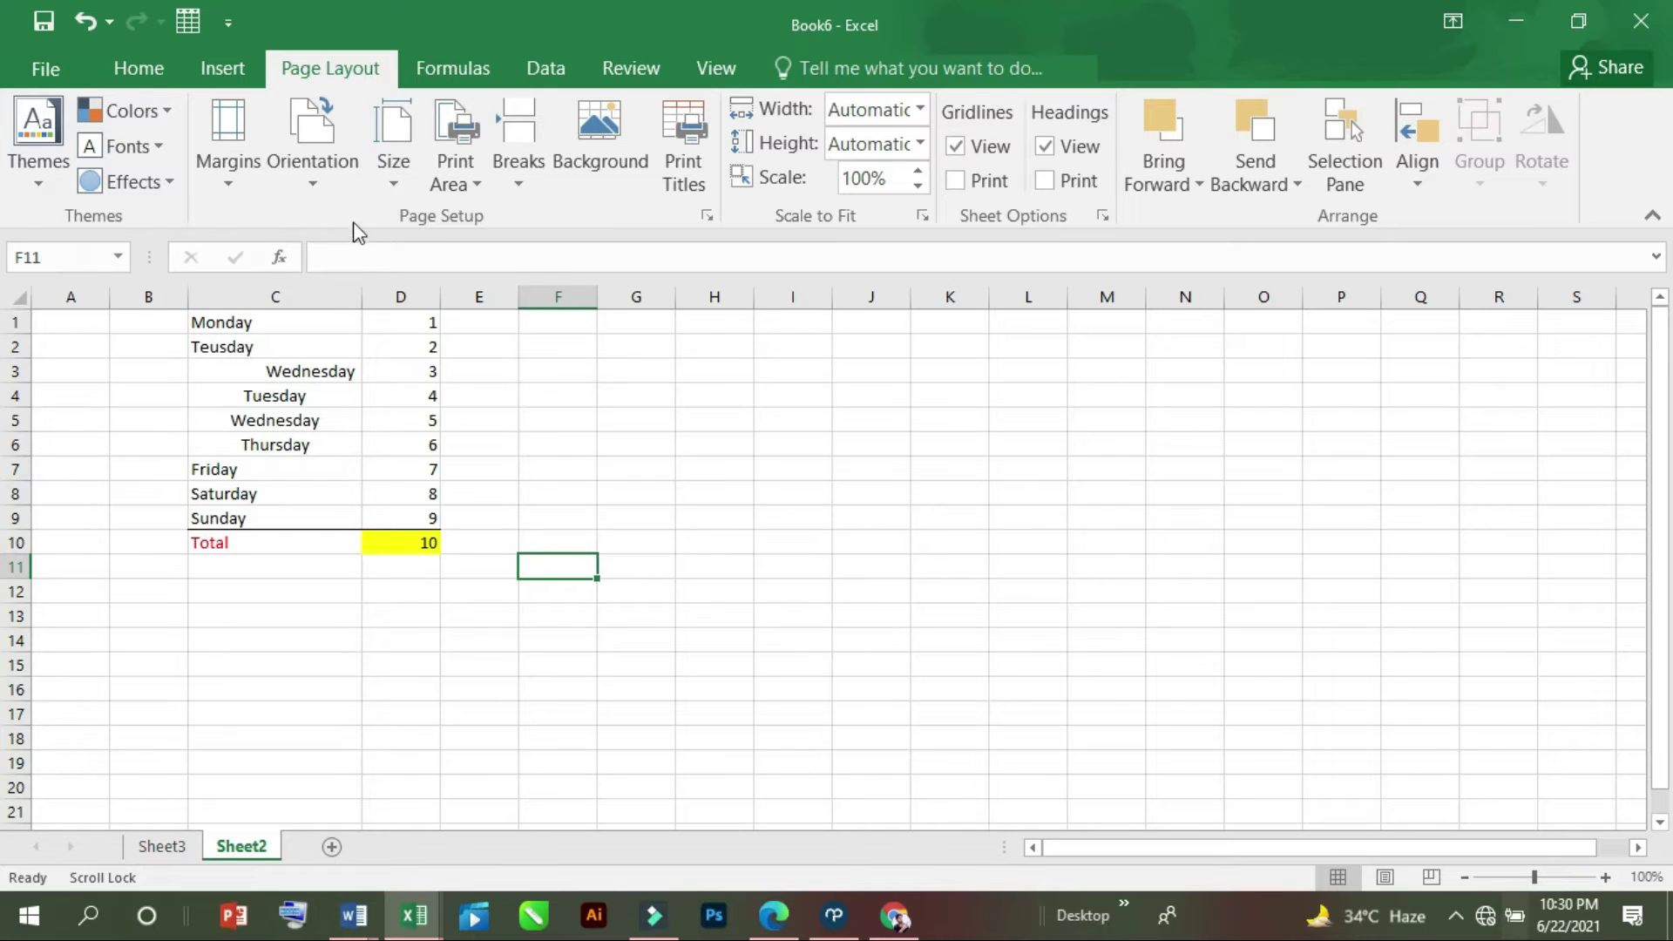
click(568, 140)
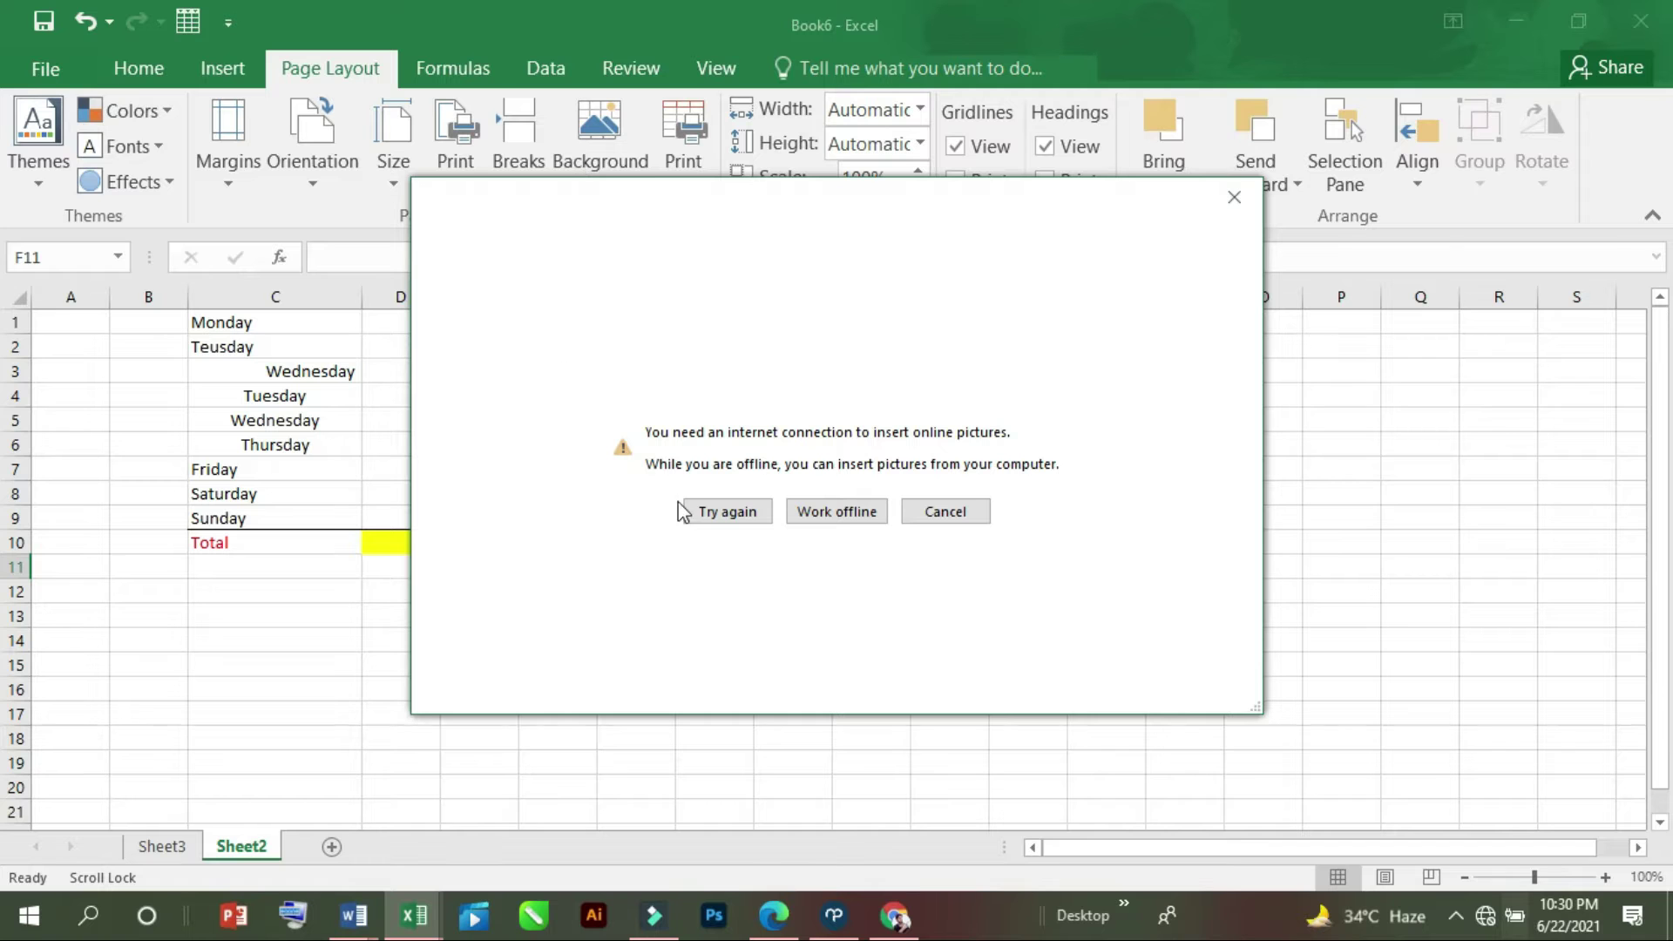
click(793, 512)
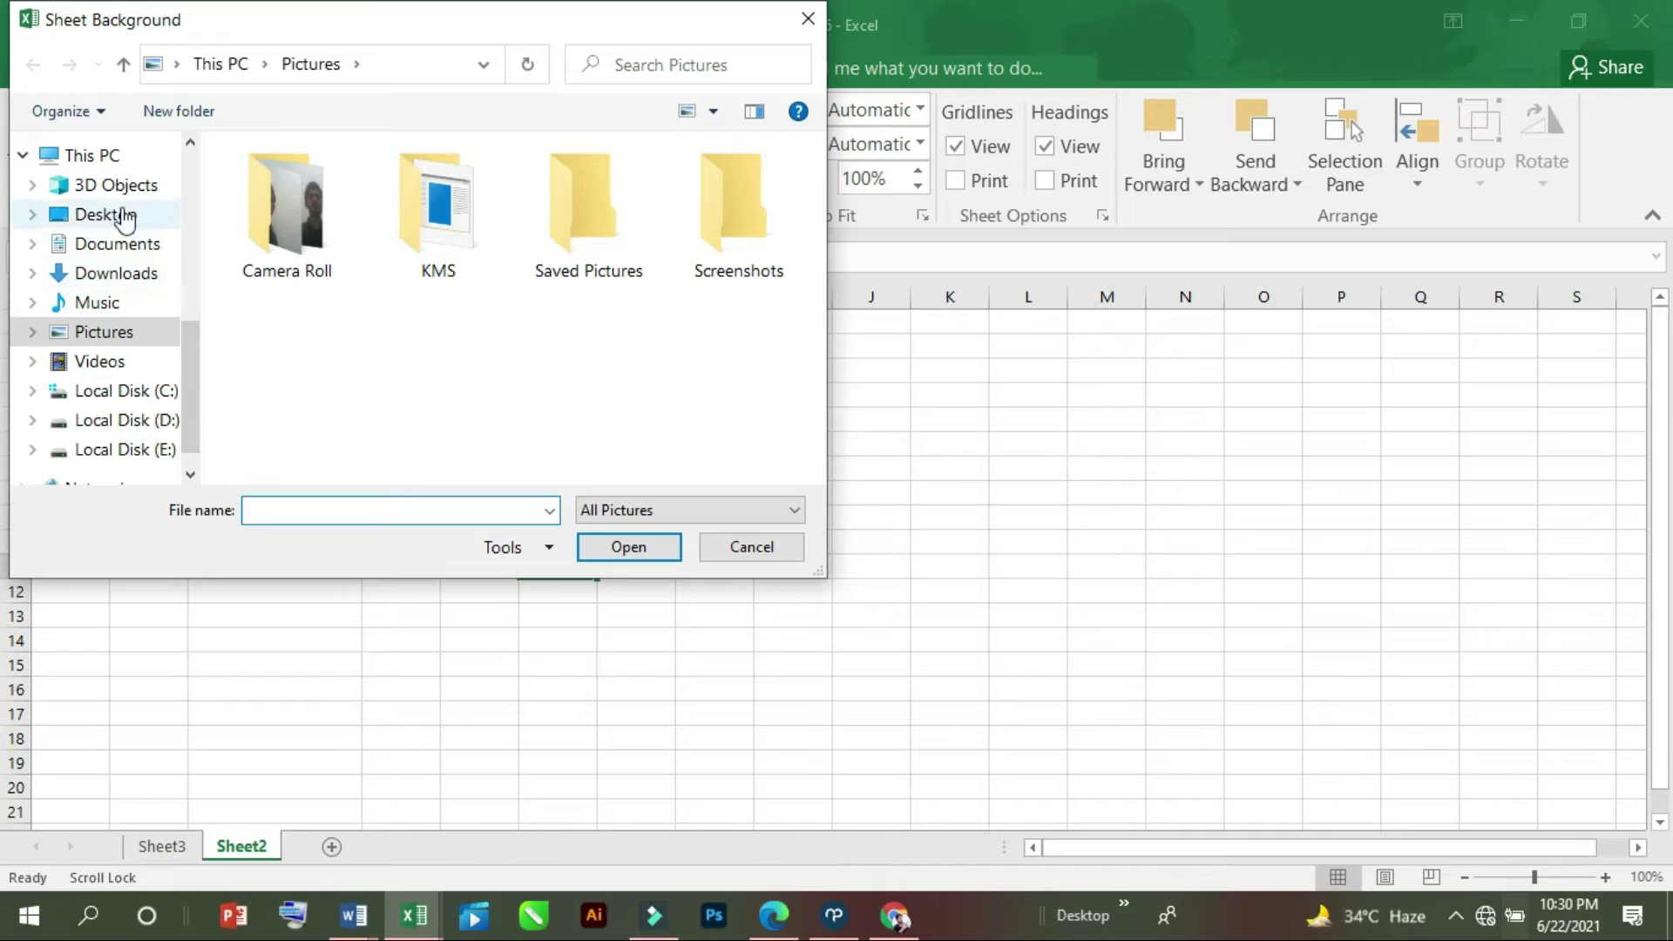
drag(190, 370, 204, 233)
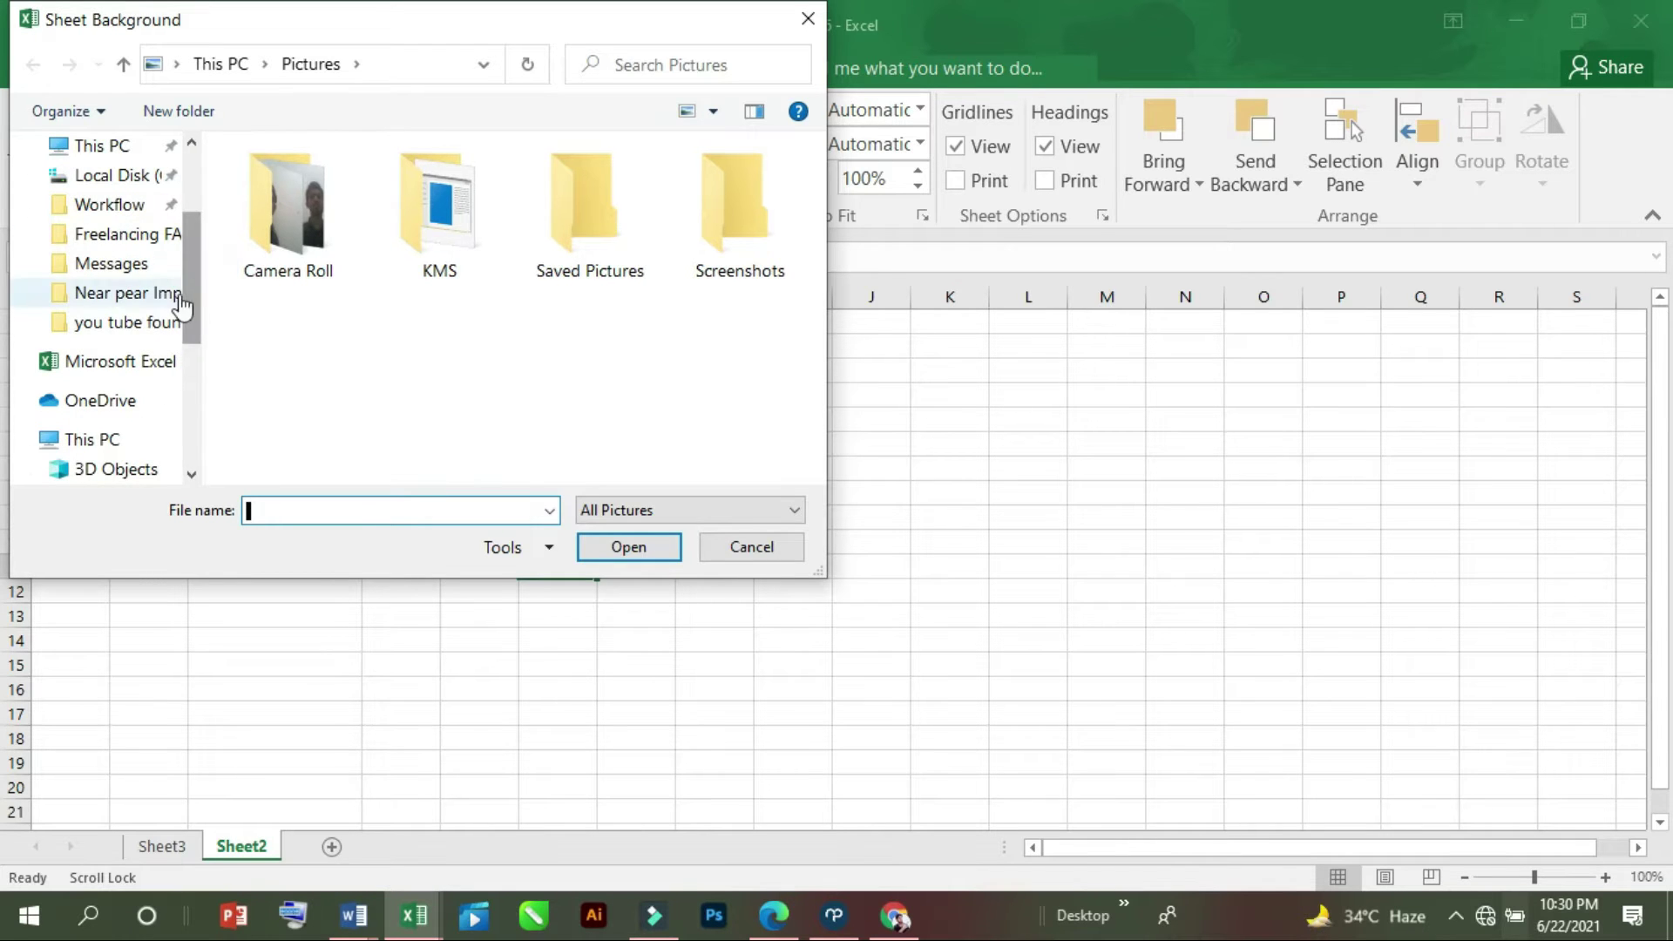
scroll(183, 226, up, 2)
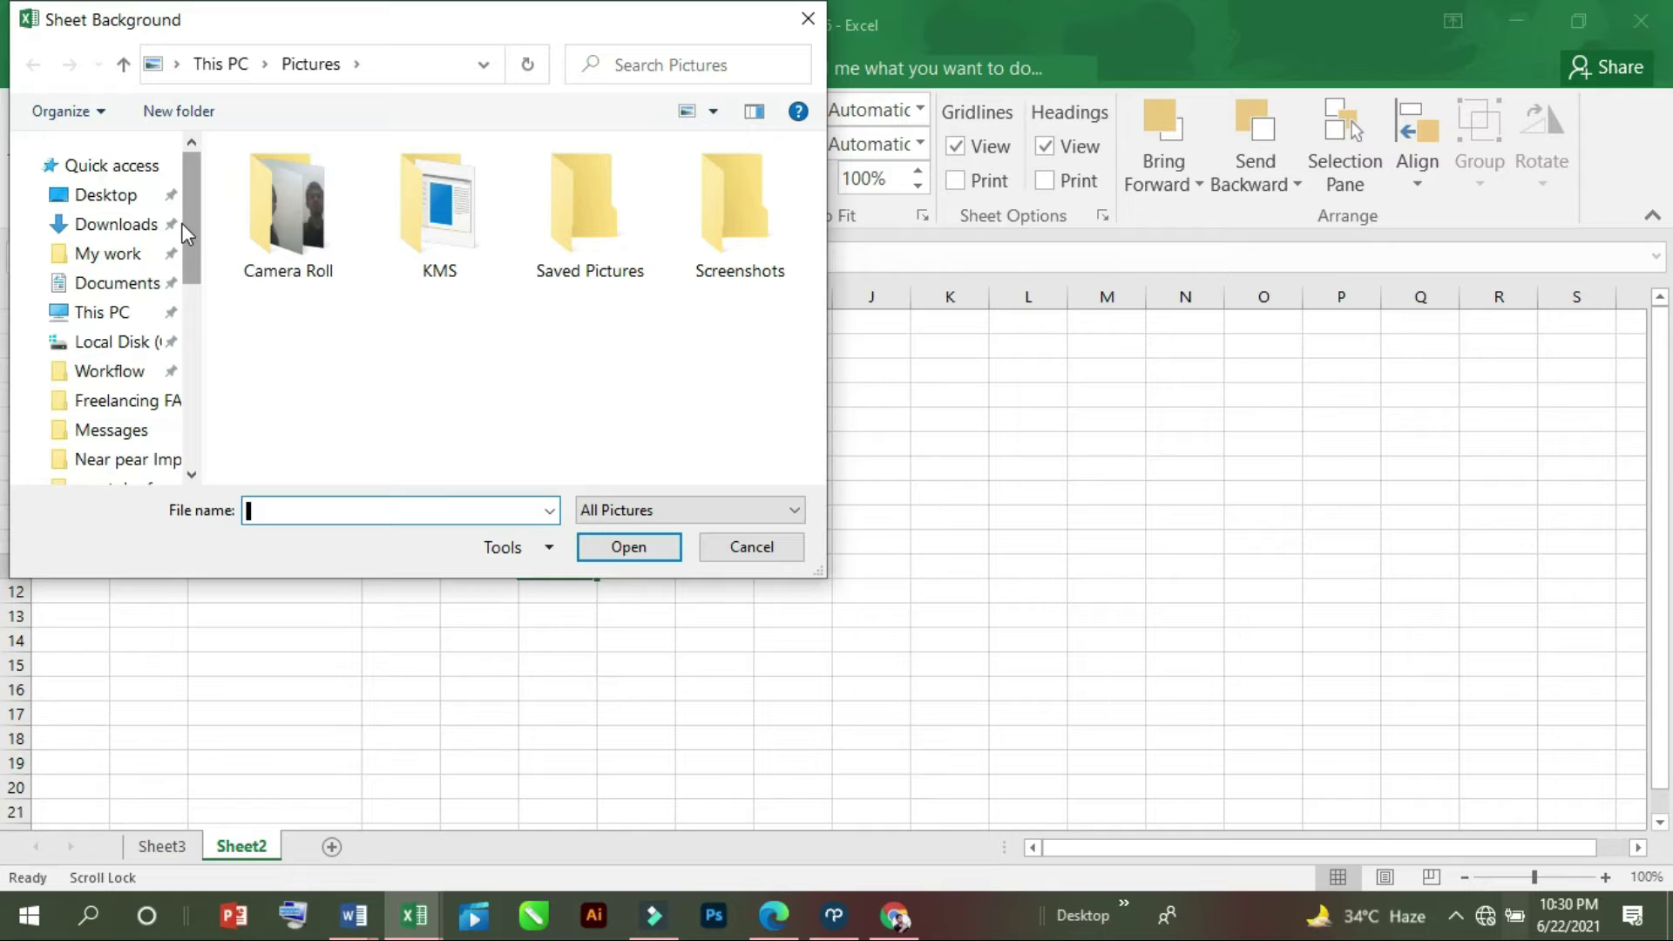
scroll(178, 242, down, 3)
scroll(176, 251, up, 1)
mouse_move(178, 246)
mouse_down()
mouse_move(183, 218)
mouse_move(181, 354)
mouse_move(191, 221)
mouse_up()
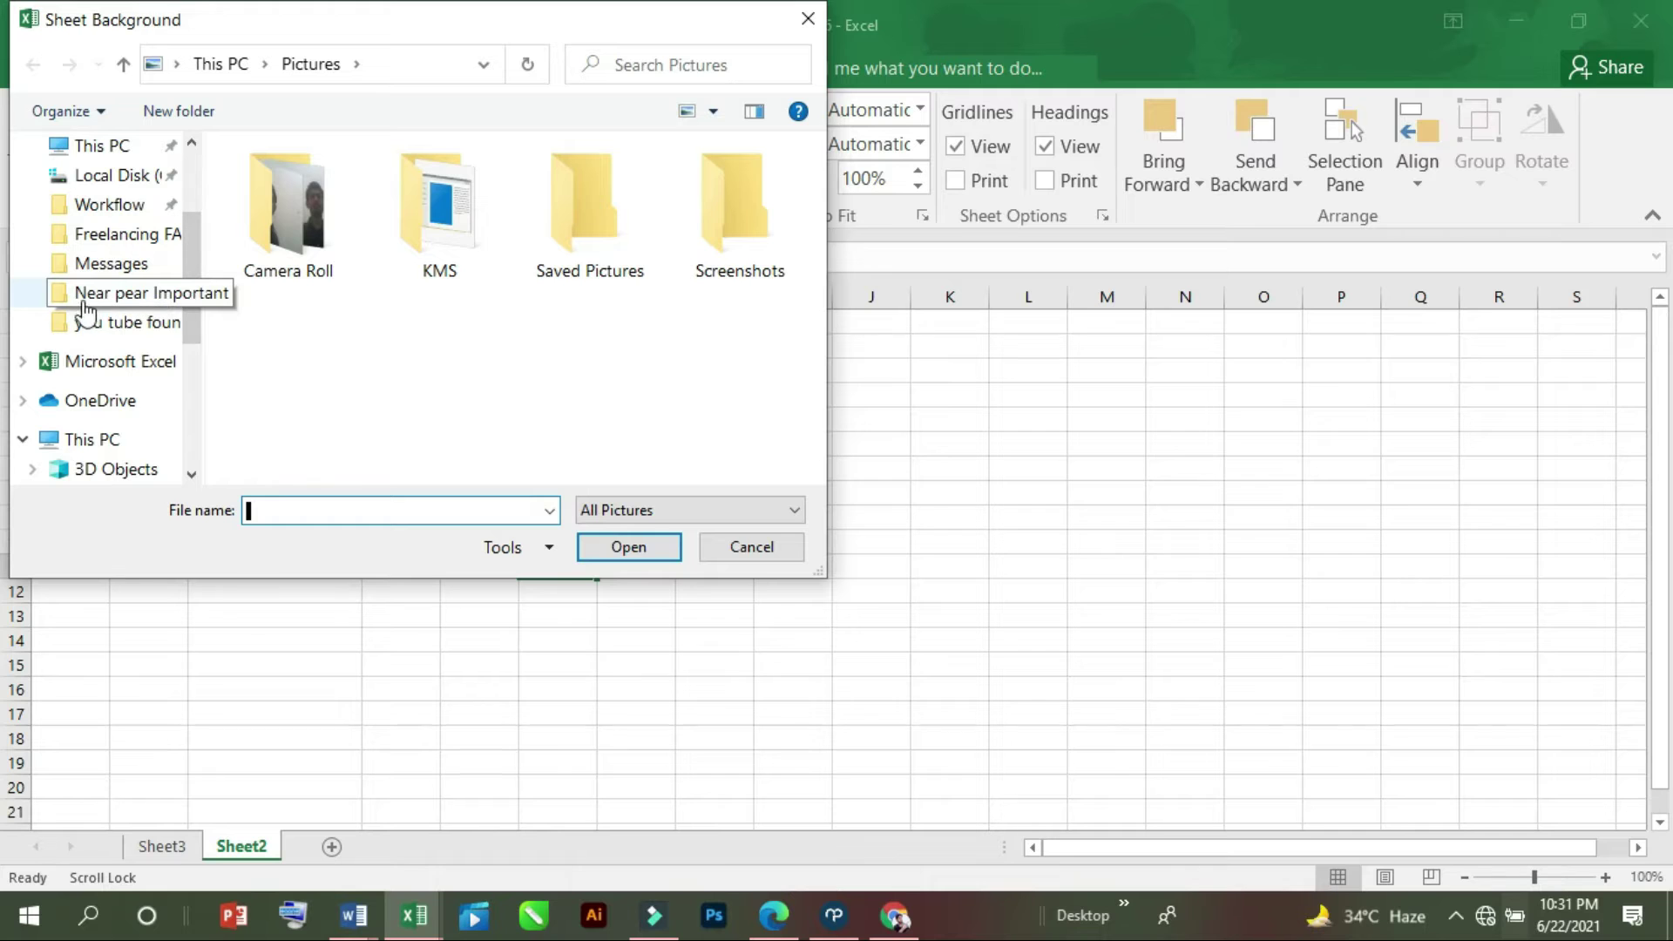
drag(193, 262, 199, 237)
click(122, 177)
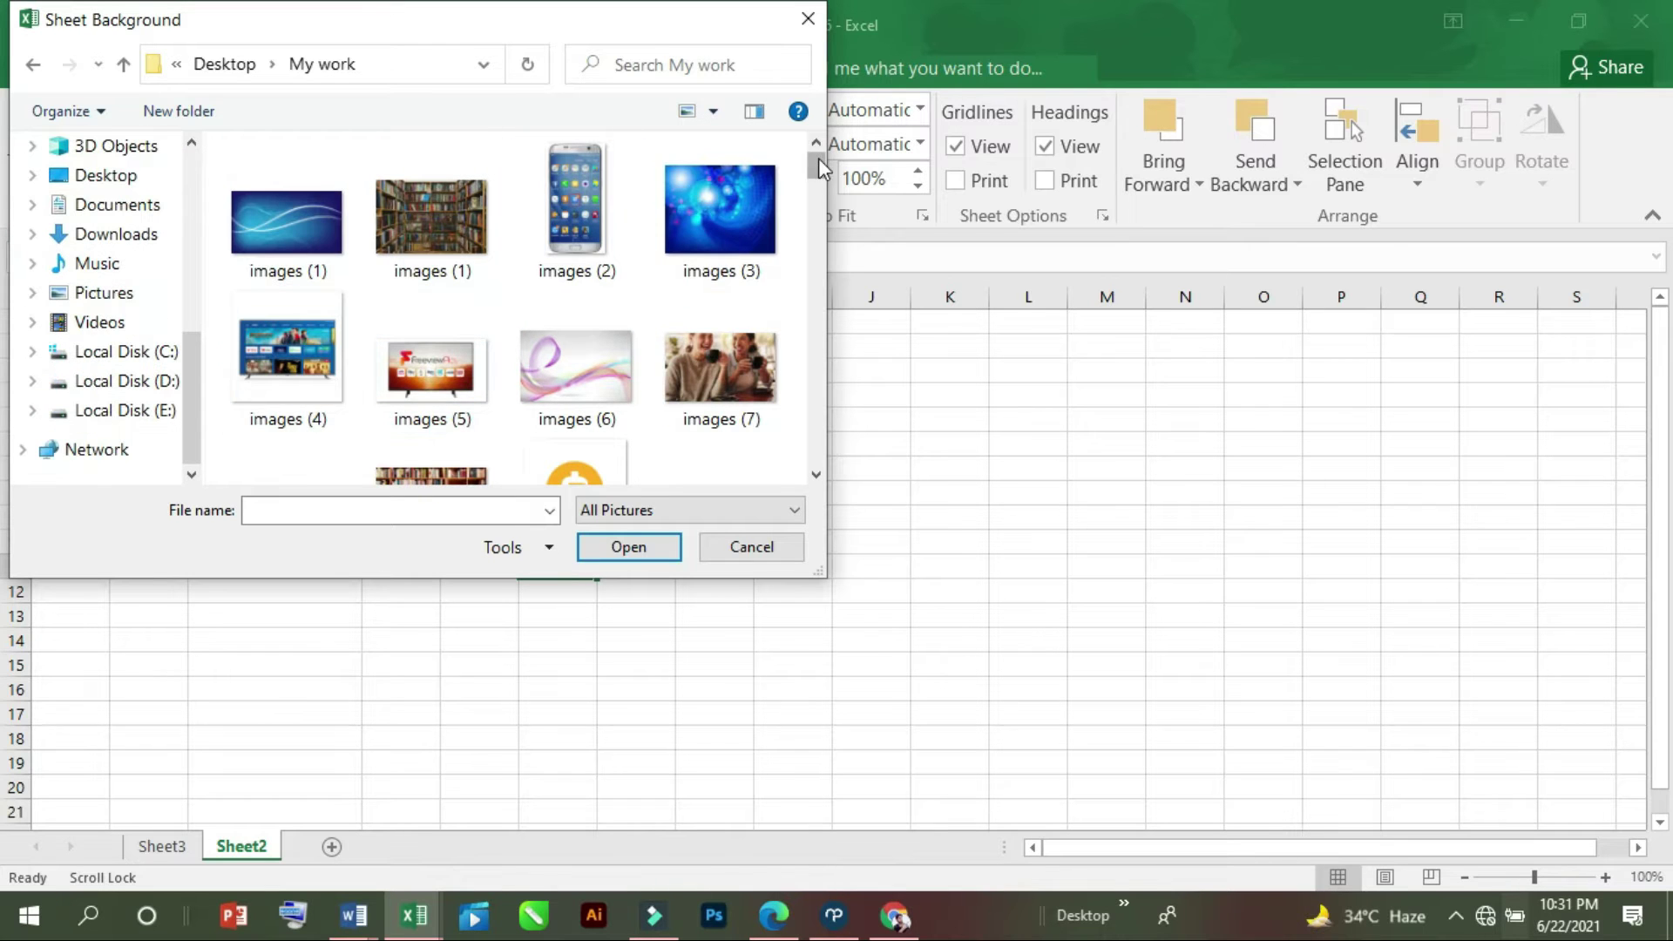
- Insert the picture "iqbal pics" as the background of Sheet2
drag(818, 170, 818, 194)
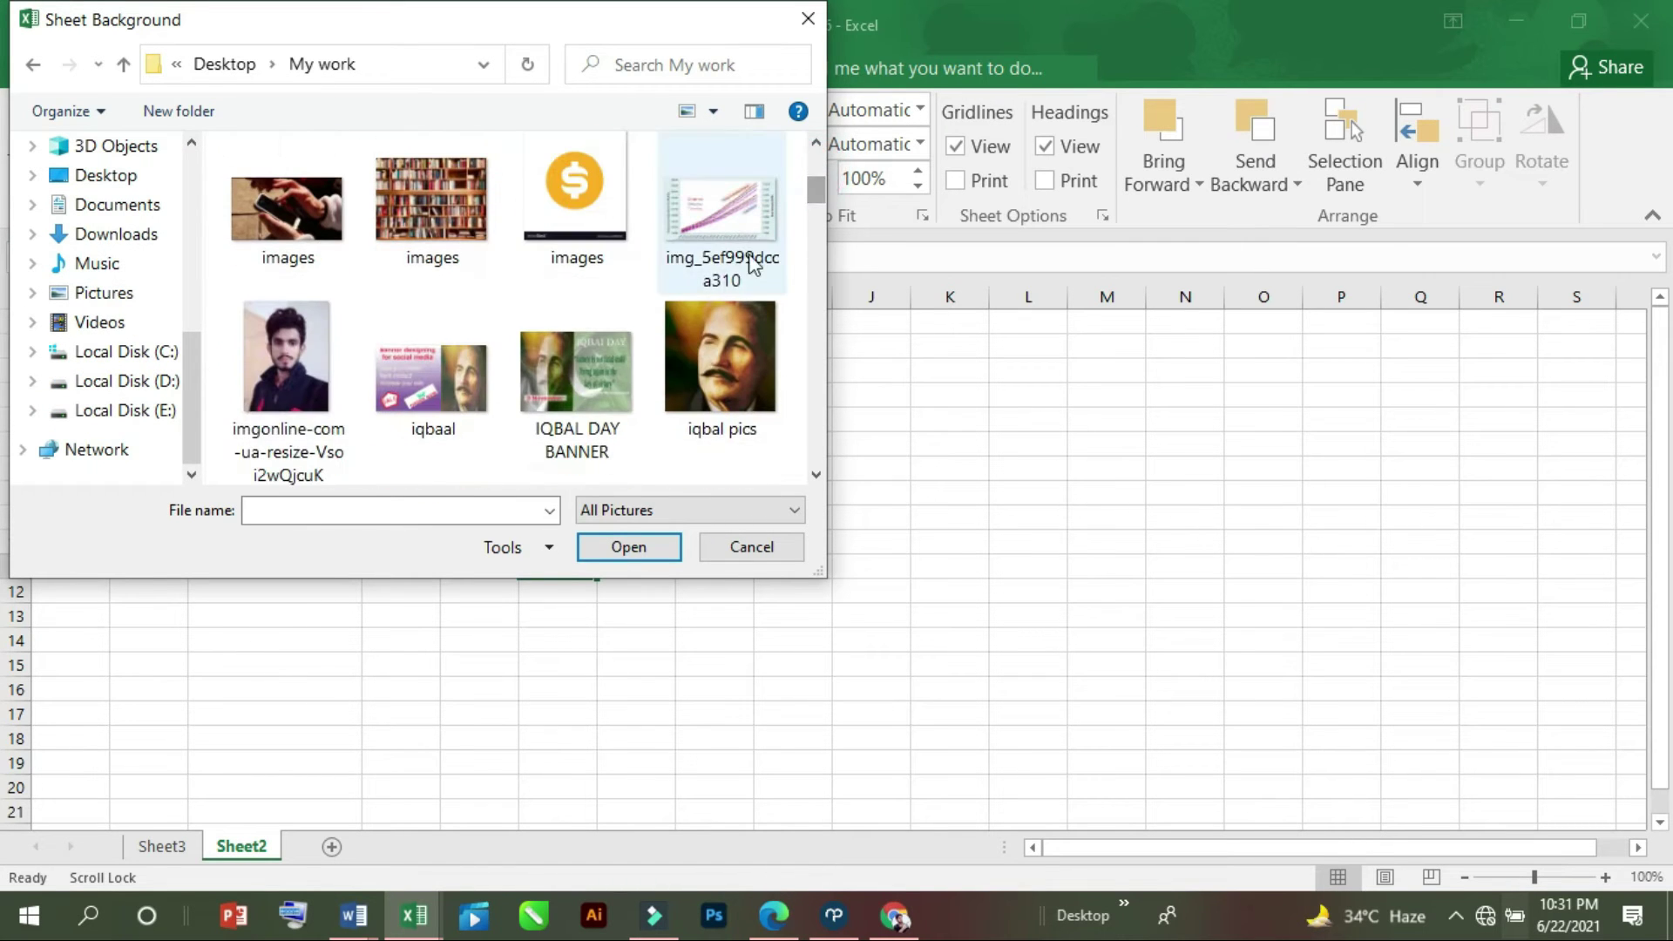
click(713, 342)
click(629, 547)
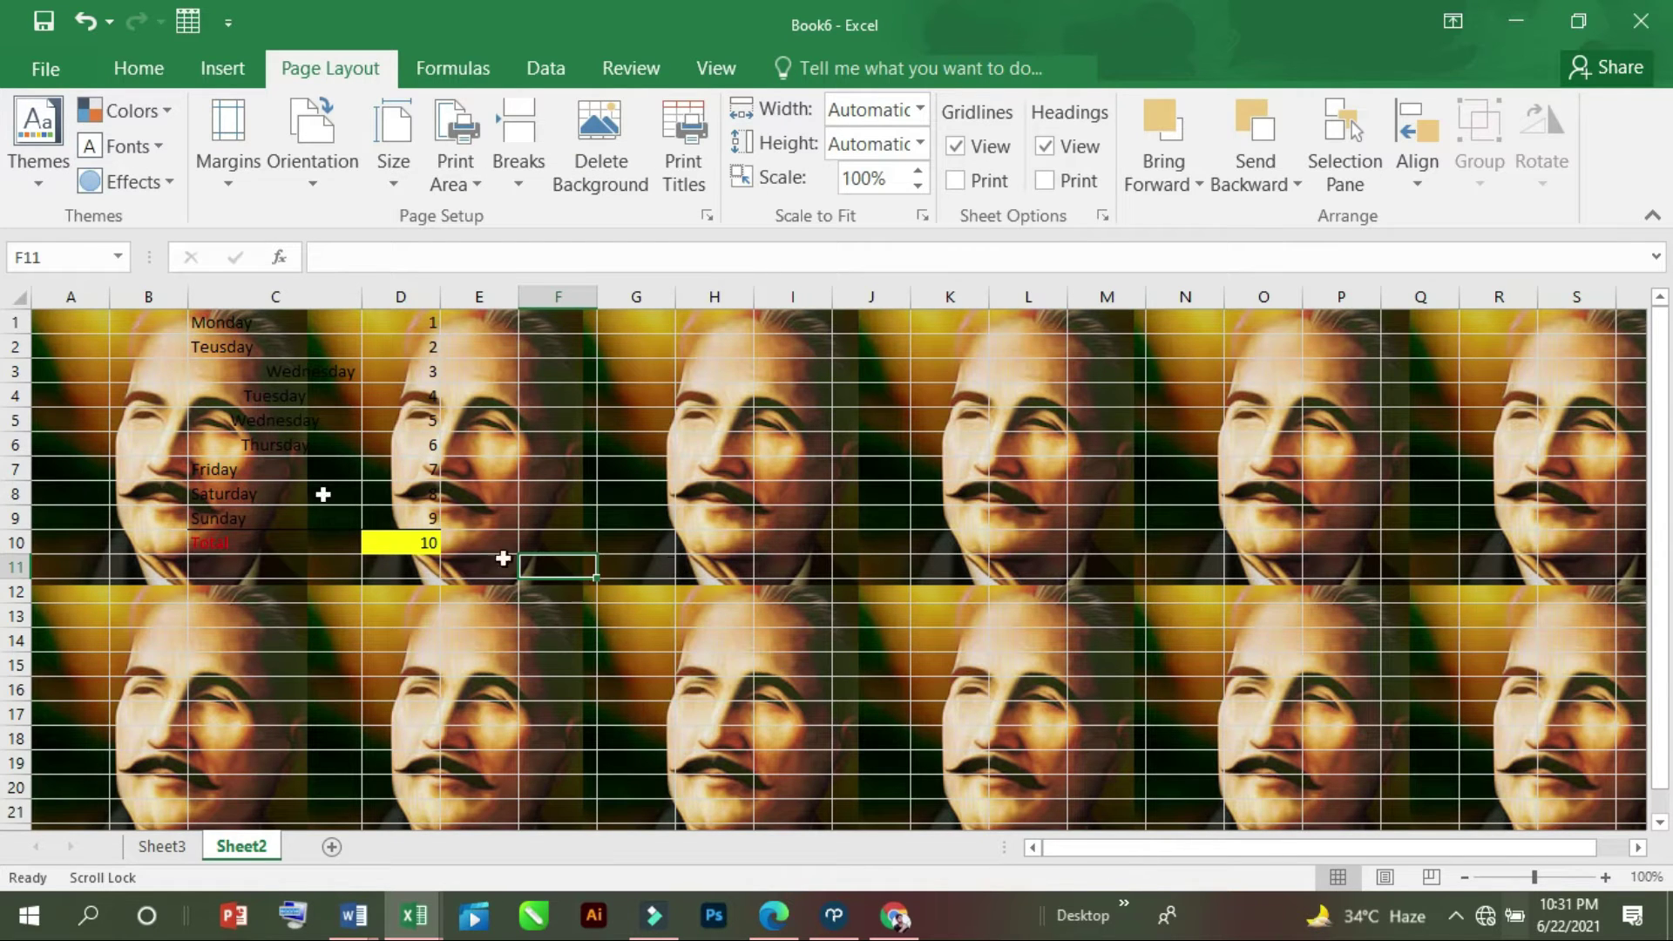
- Autofill the weekday series from Monday in C1 down to C11 and across into D1
click(224, 327)
drag(360, 334, 536, 568)
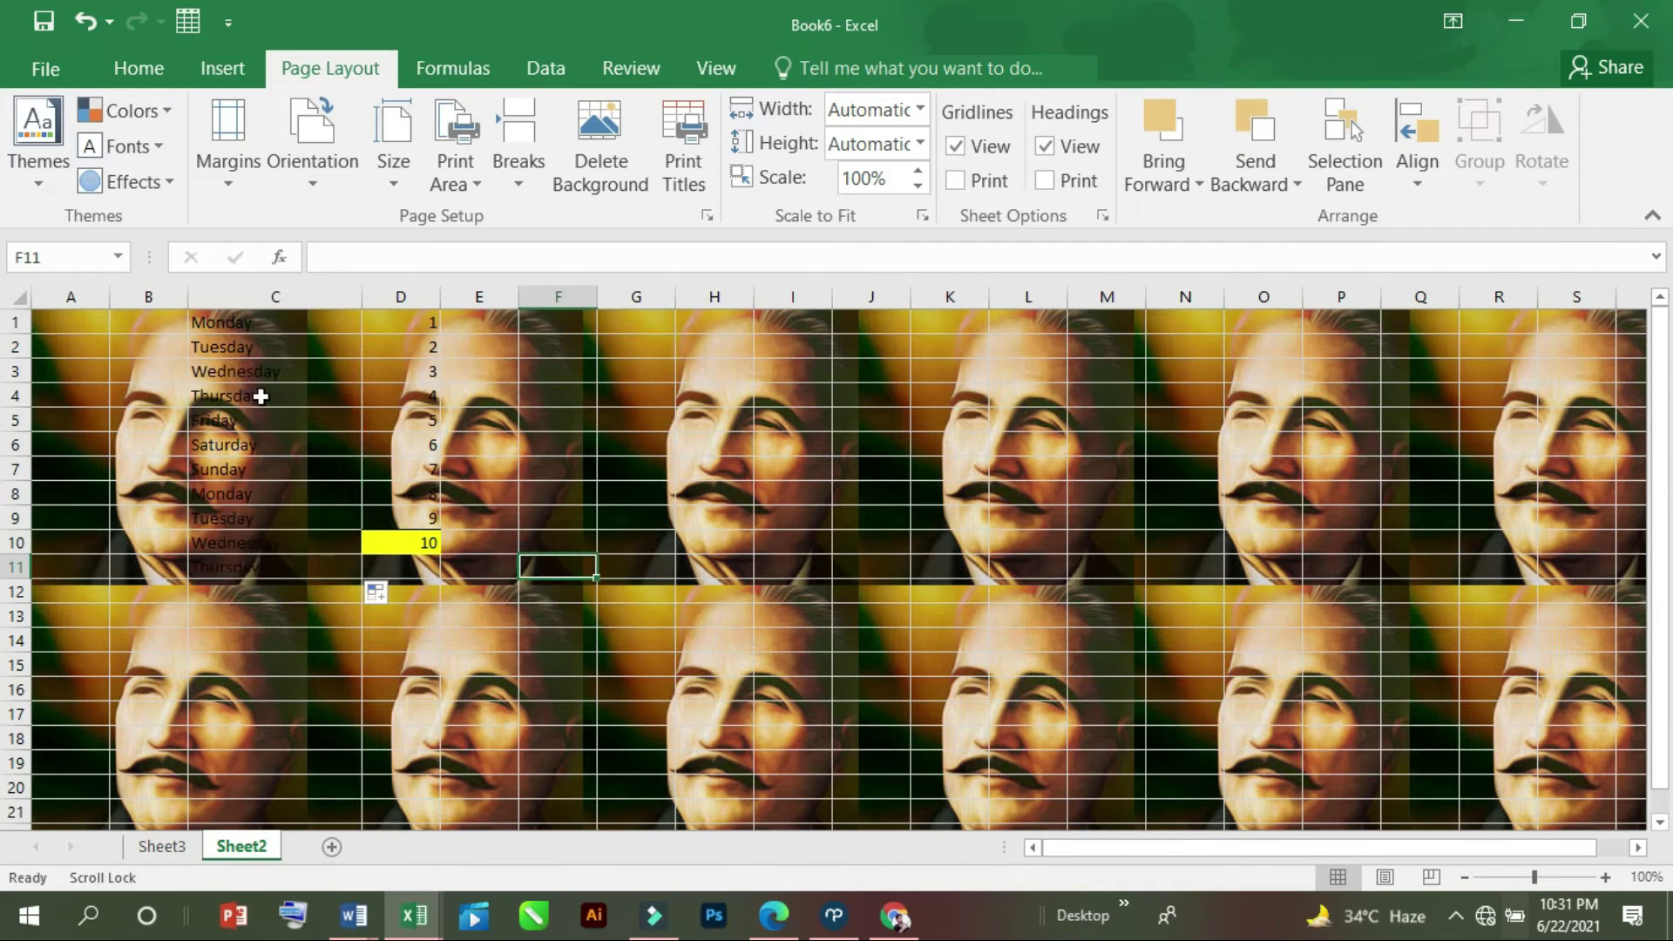
click(205, 321)
drag(363, 336, 405, 327)
drag(401, 347, 399, 469)
- Apply a yellow fill colour to the range C1:E12 so its text stands out against the background picture
drag(468, 329, 255, 593)
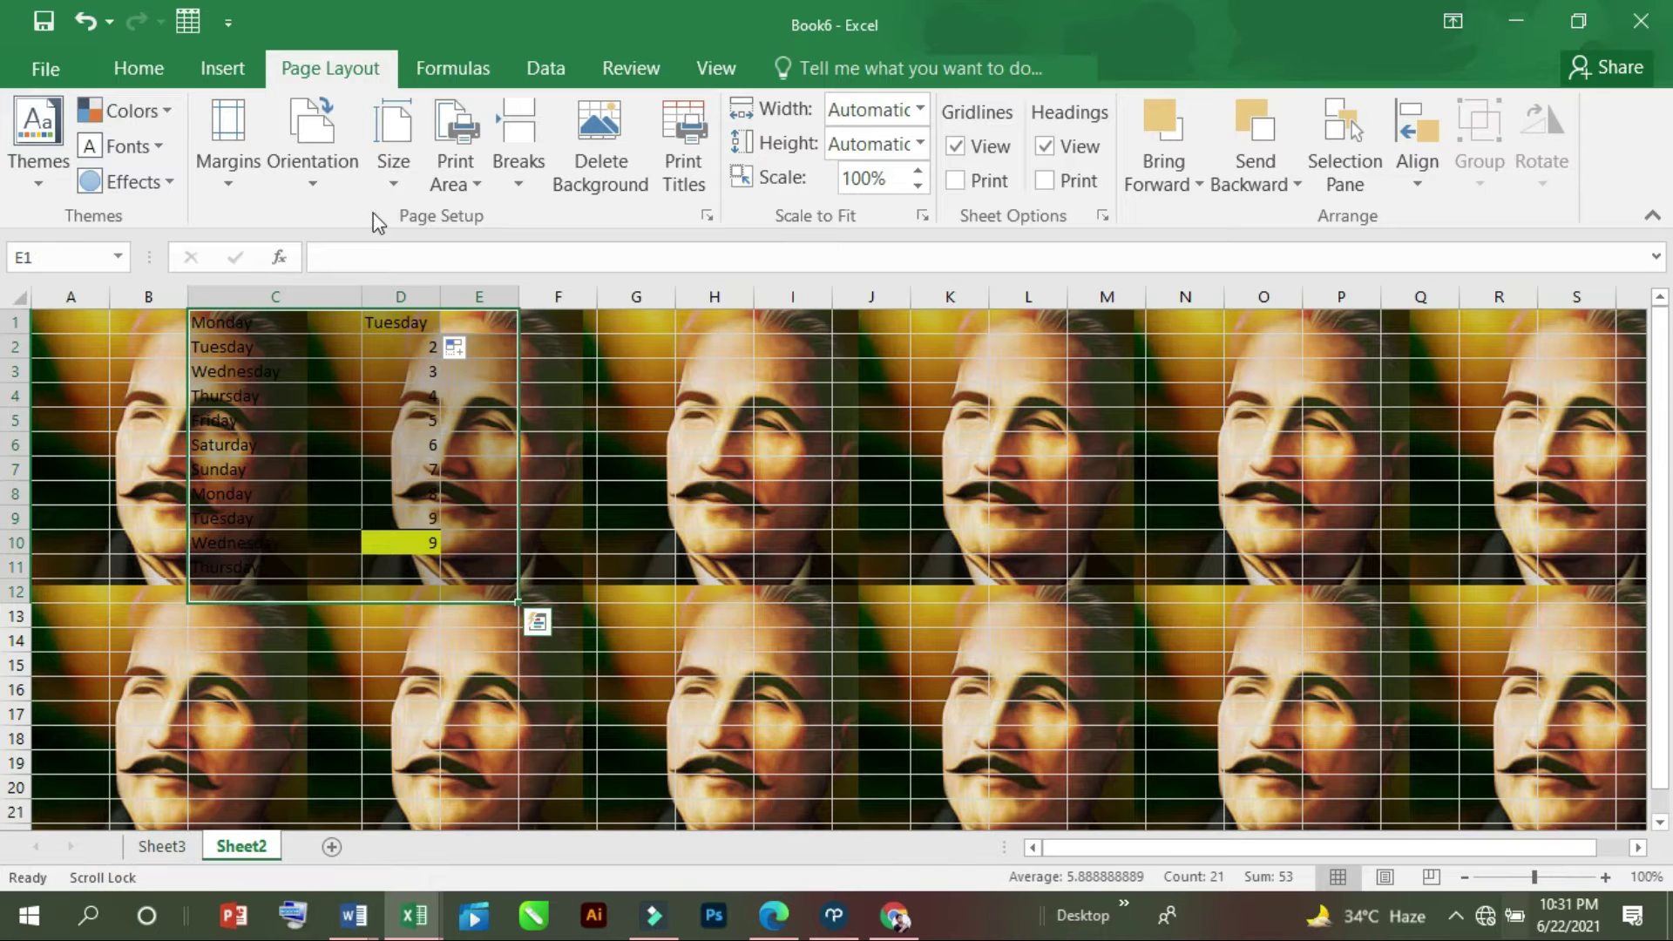
click(132, 67)
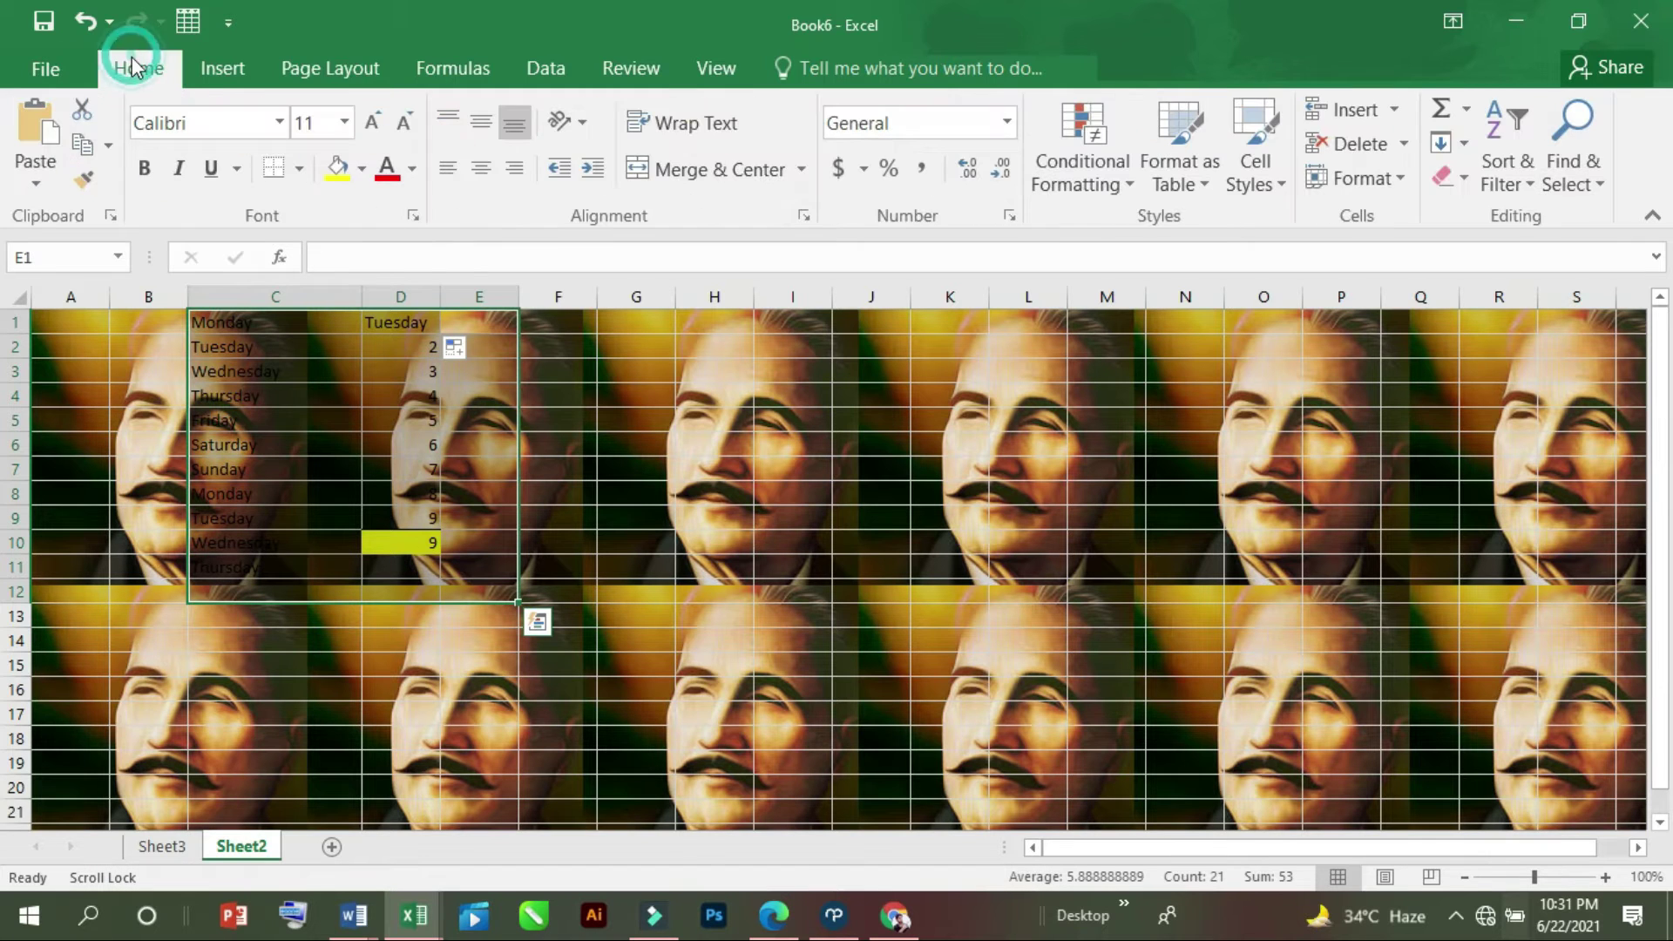
click(337, 167)
click(811, 454)
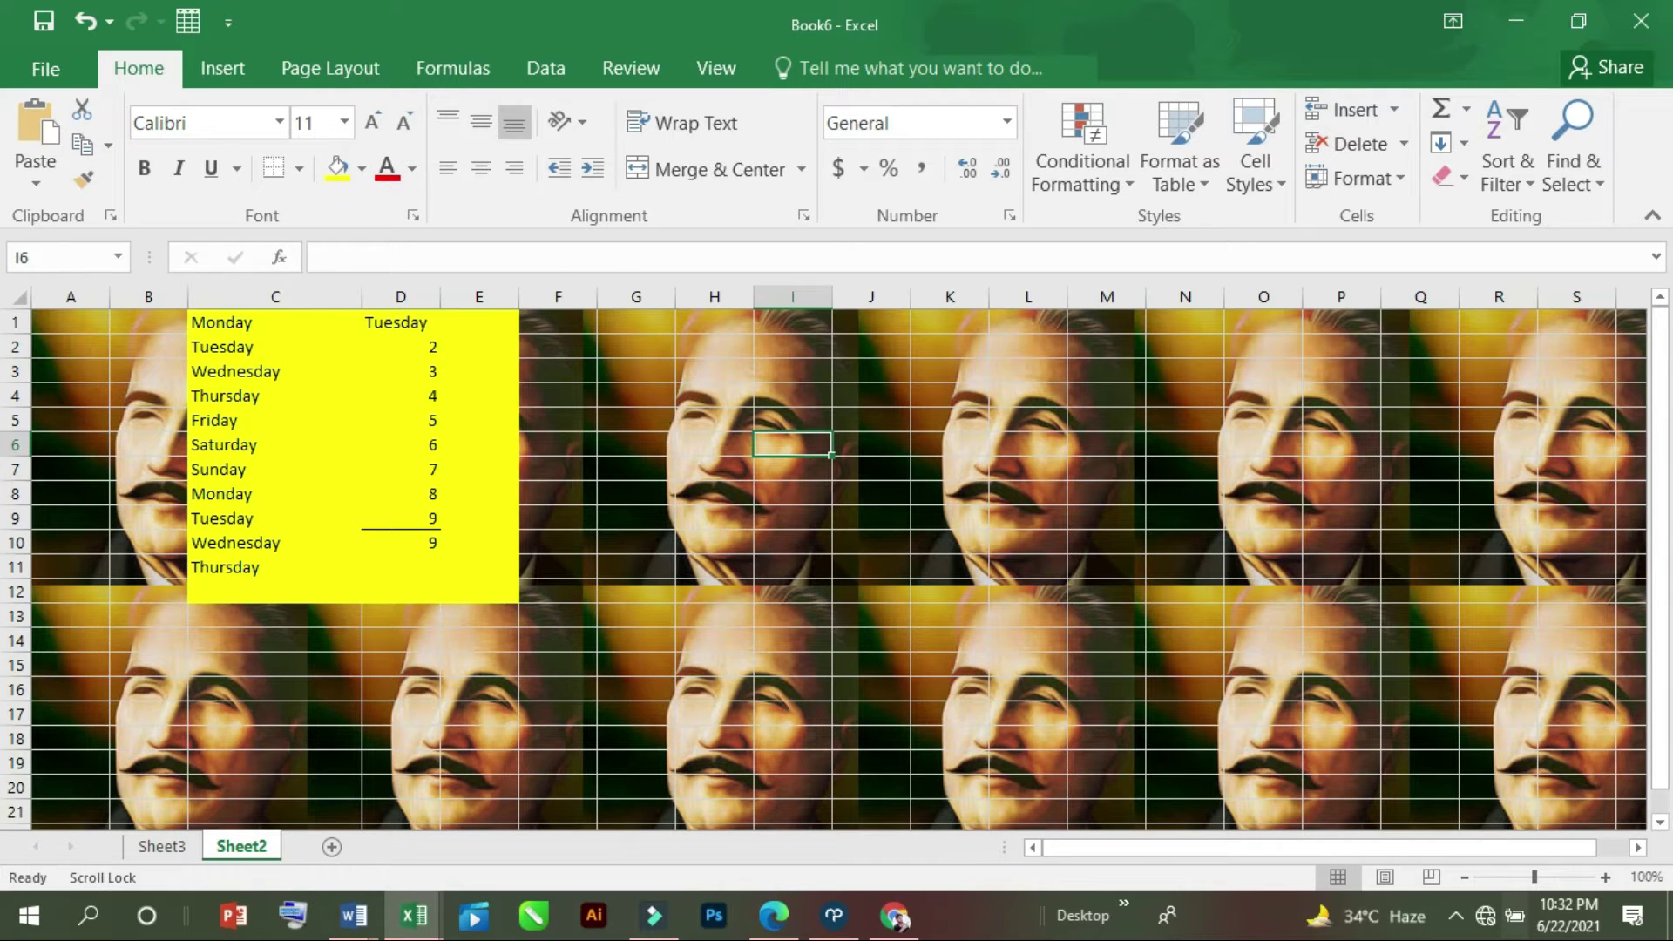
- Switch to the PDF in Edge and highlight the Gridlines heading, "Gridlines are", and the paragraph on removing or reinstating gridlines
click(774, 915)
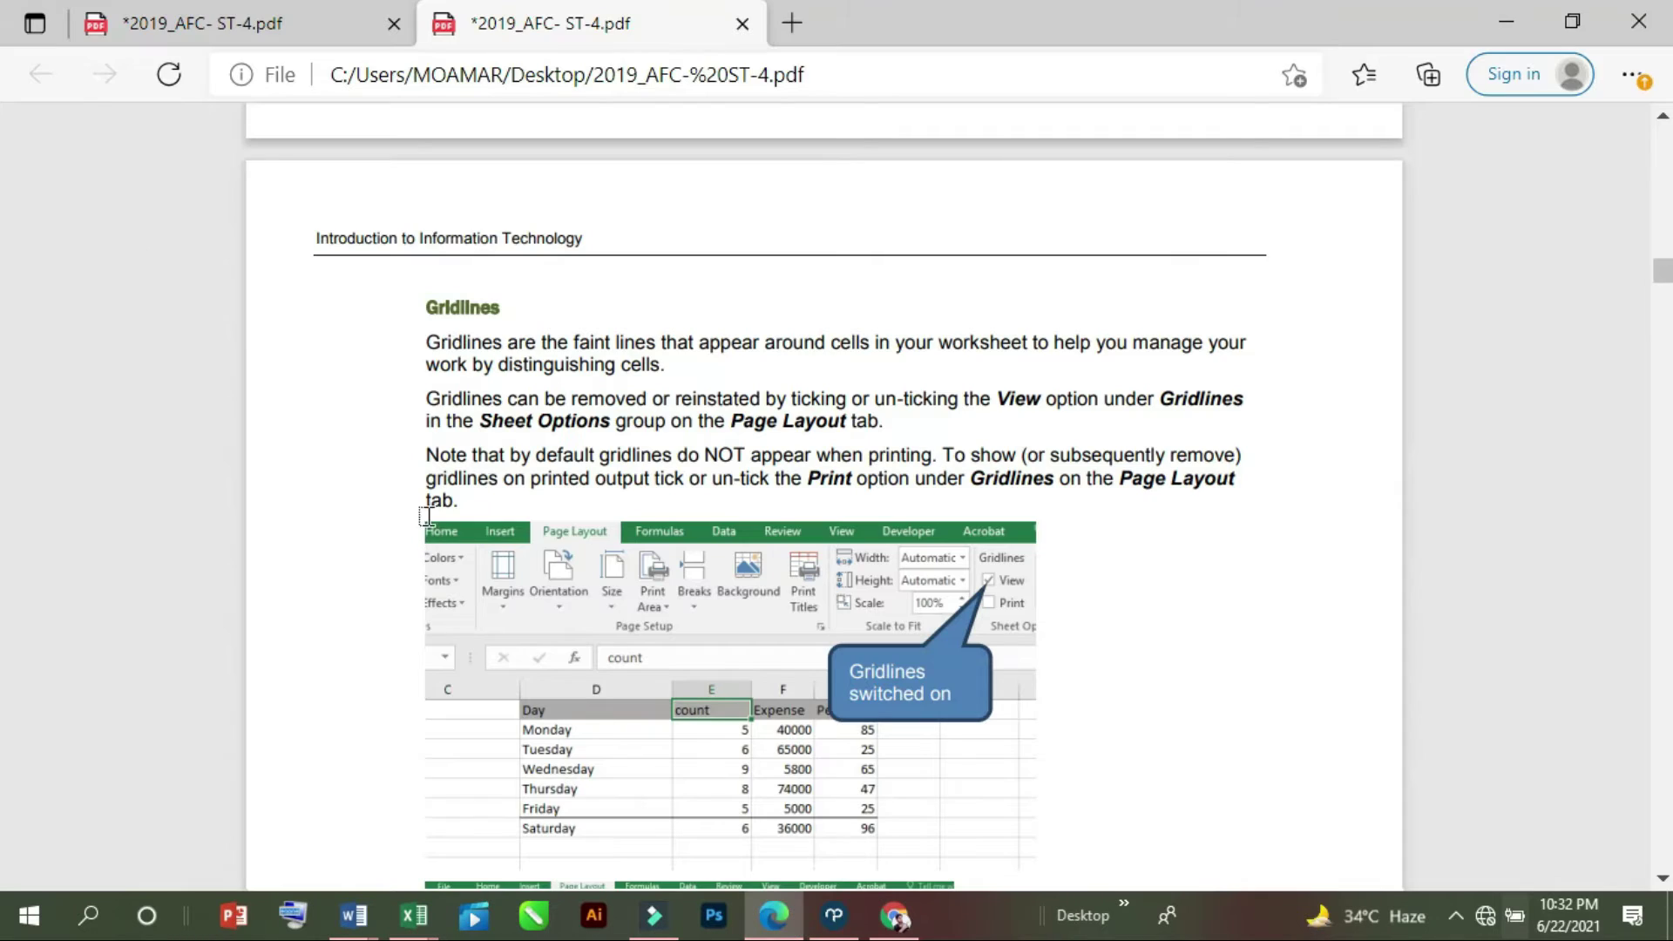
drag(423, 310, 486, 314)
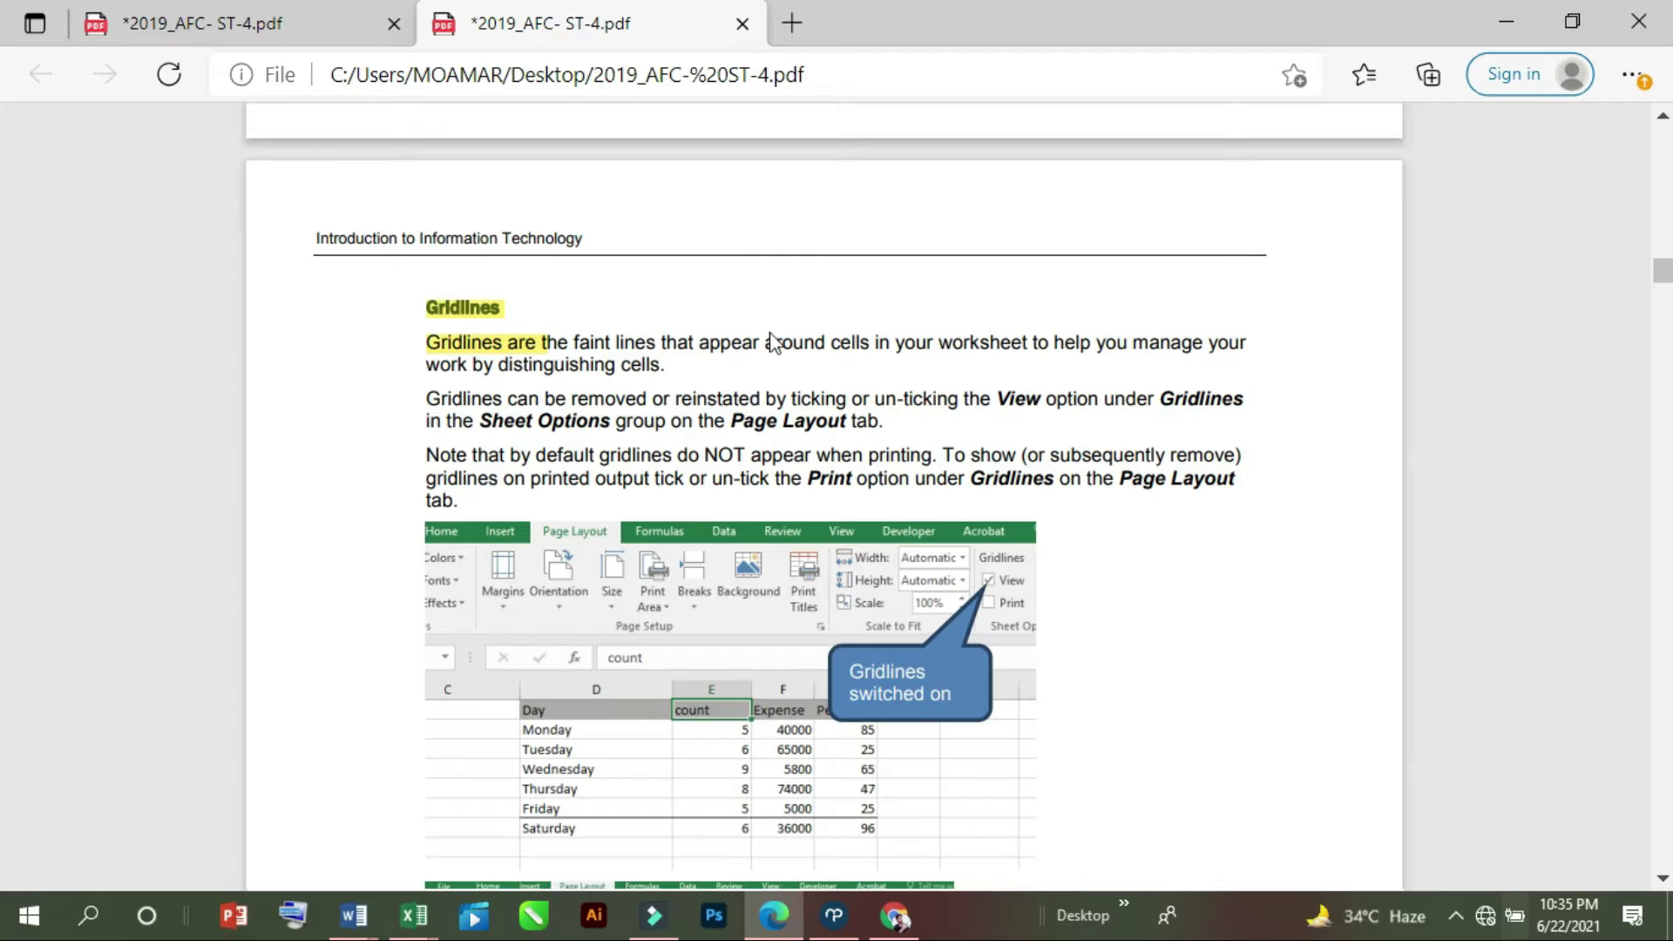
drag(893, 423, 419, 388)
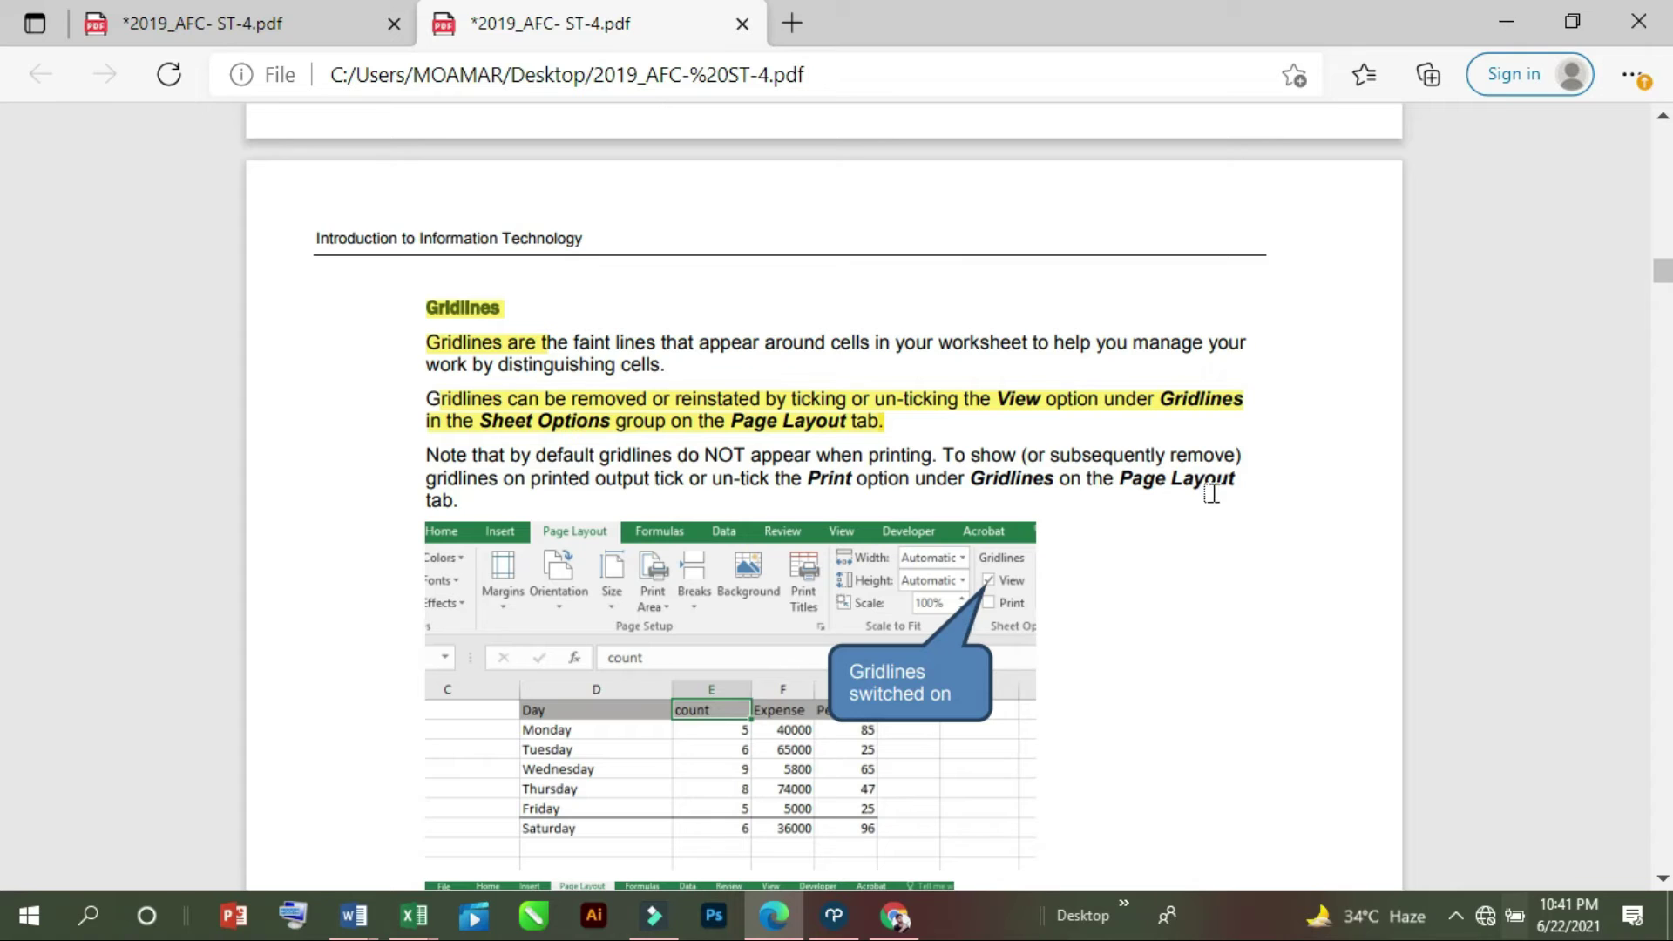
- Return to the Book6 workbook in Excel and select cell C3 on Sheet2
scroll(687, 642, down, 10)
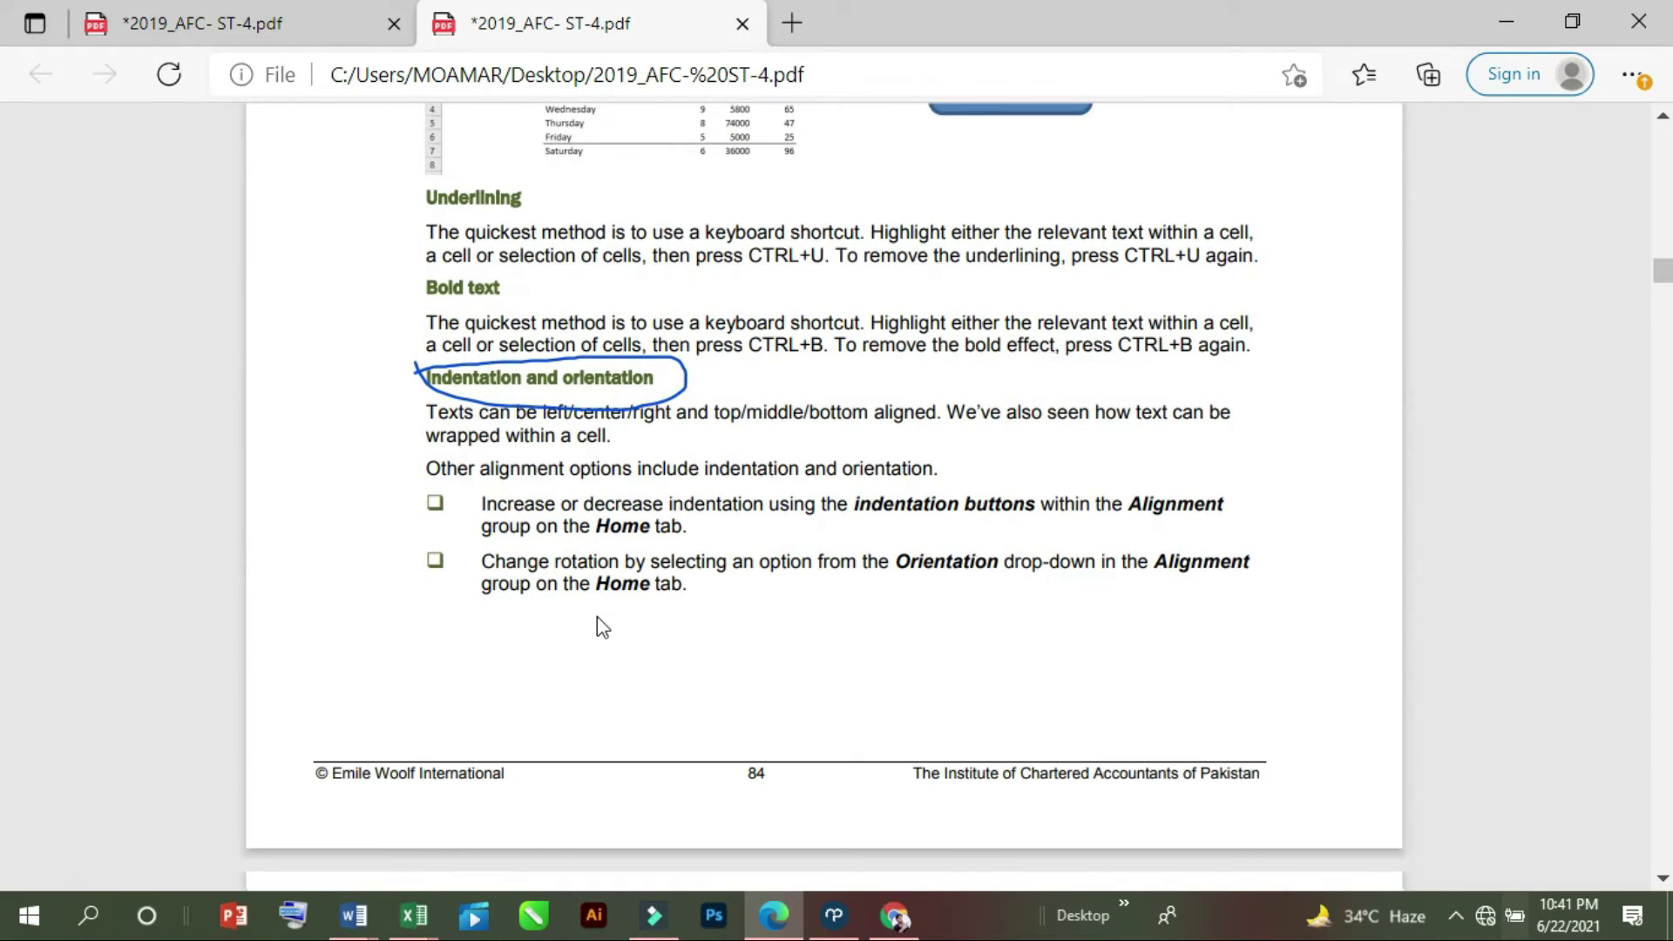
scroll(601, 625, up, 5)
scroll(607, 621, up, 5)
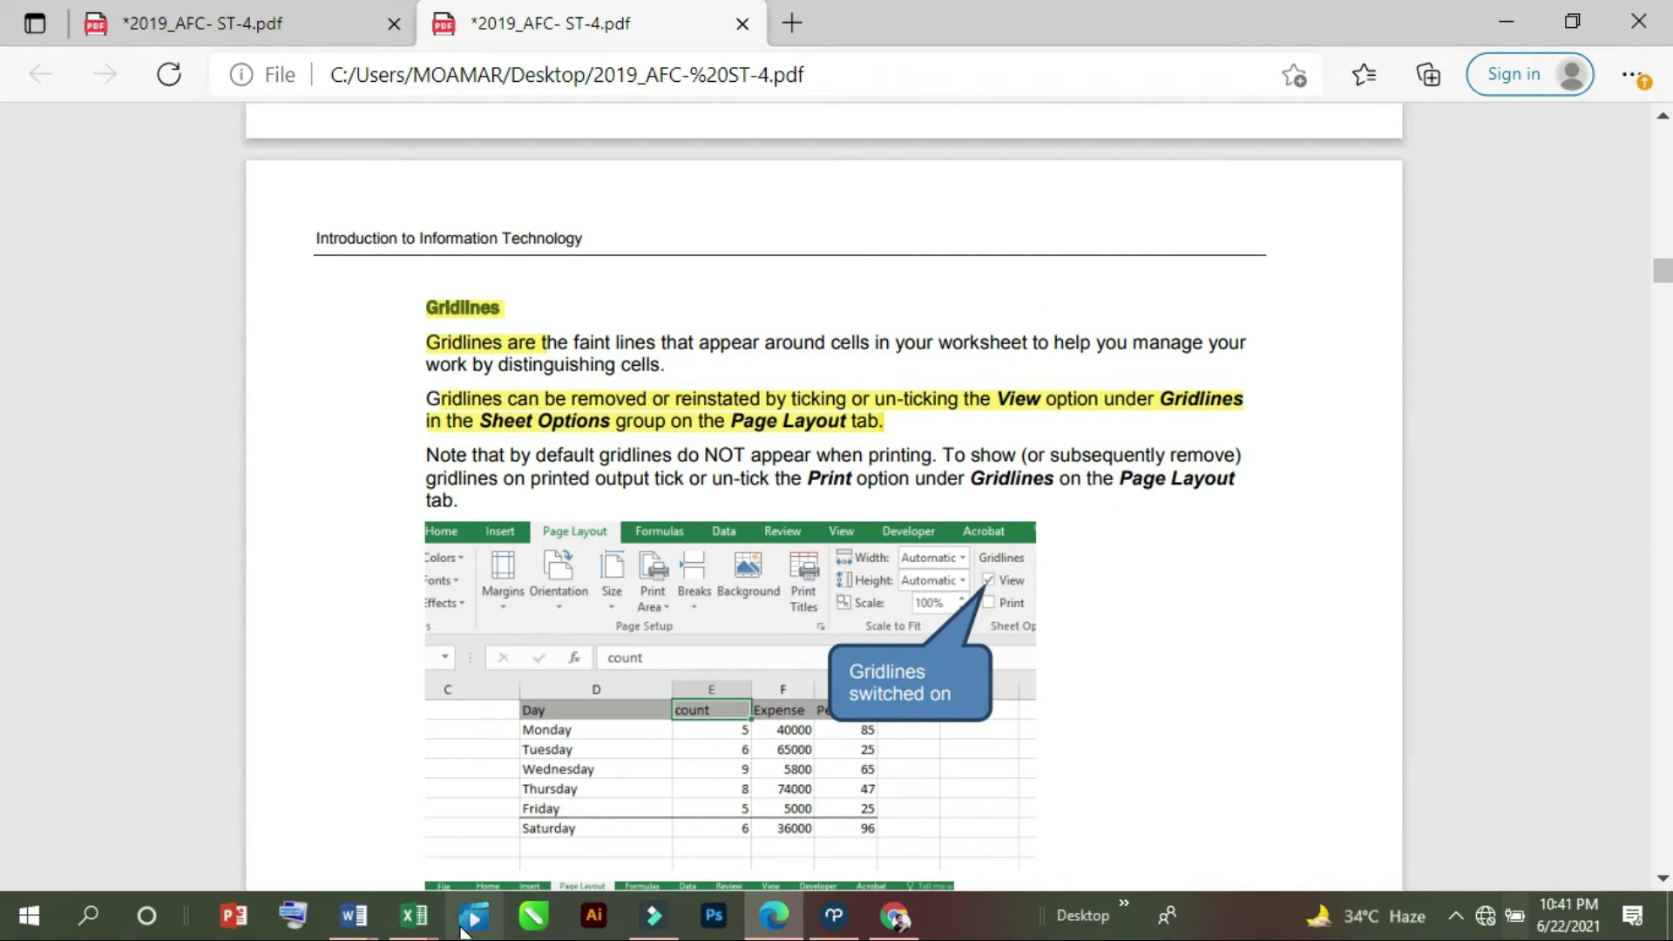
mouse_move(439, 931)
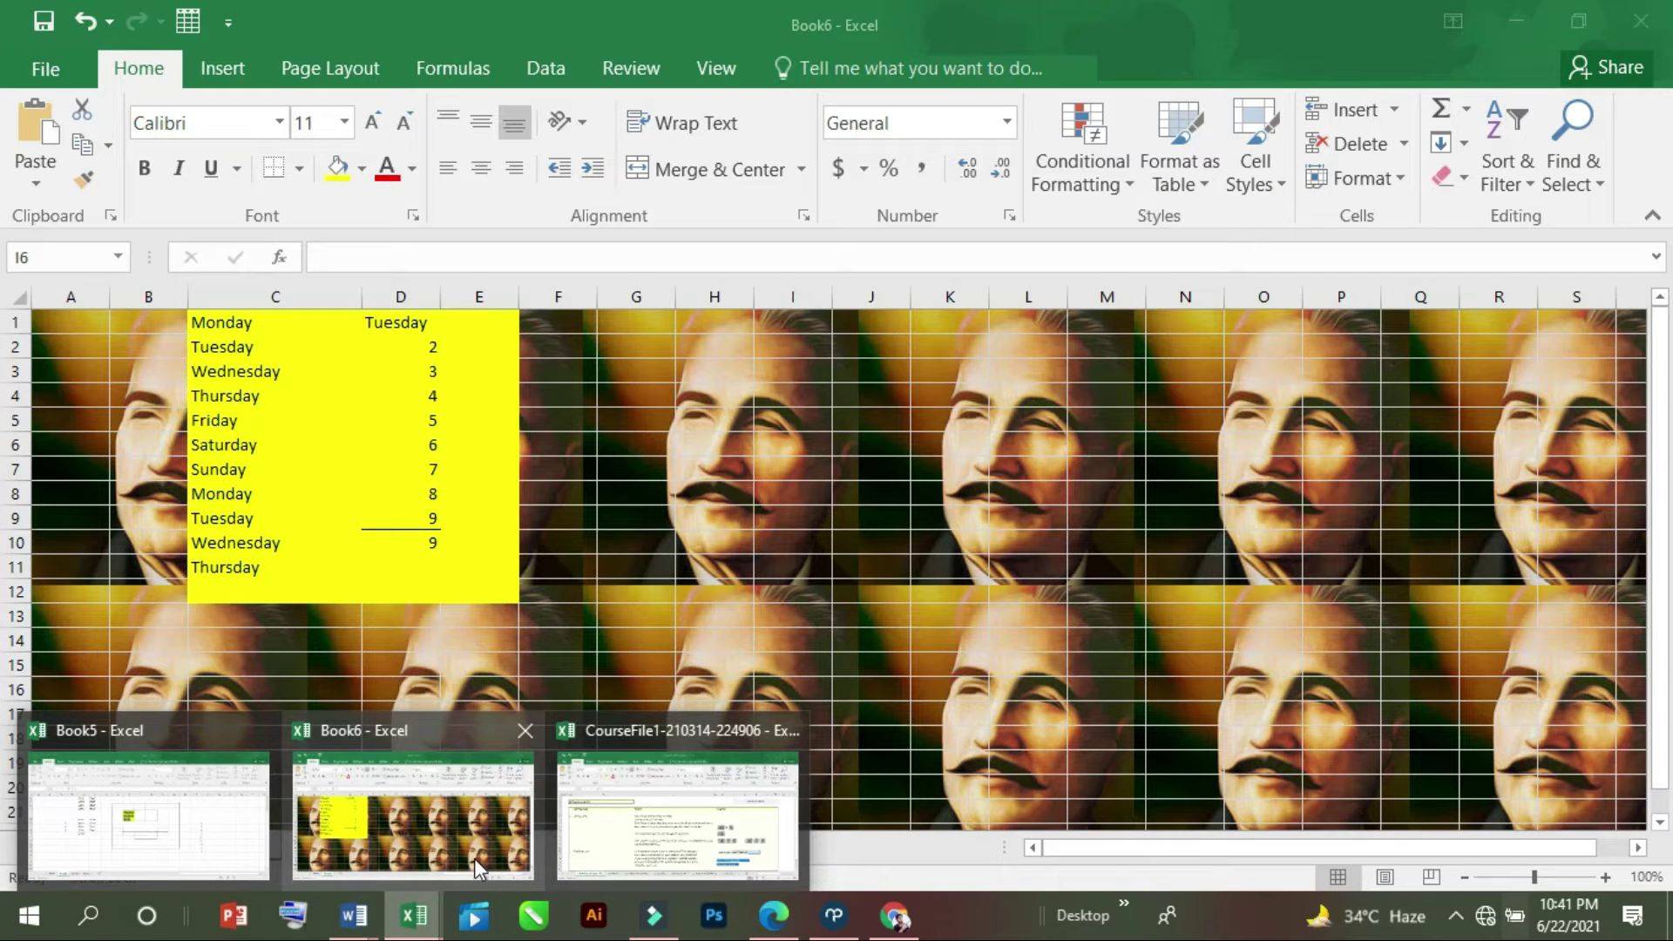
click(474, 859)
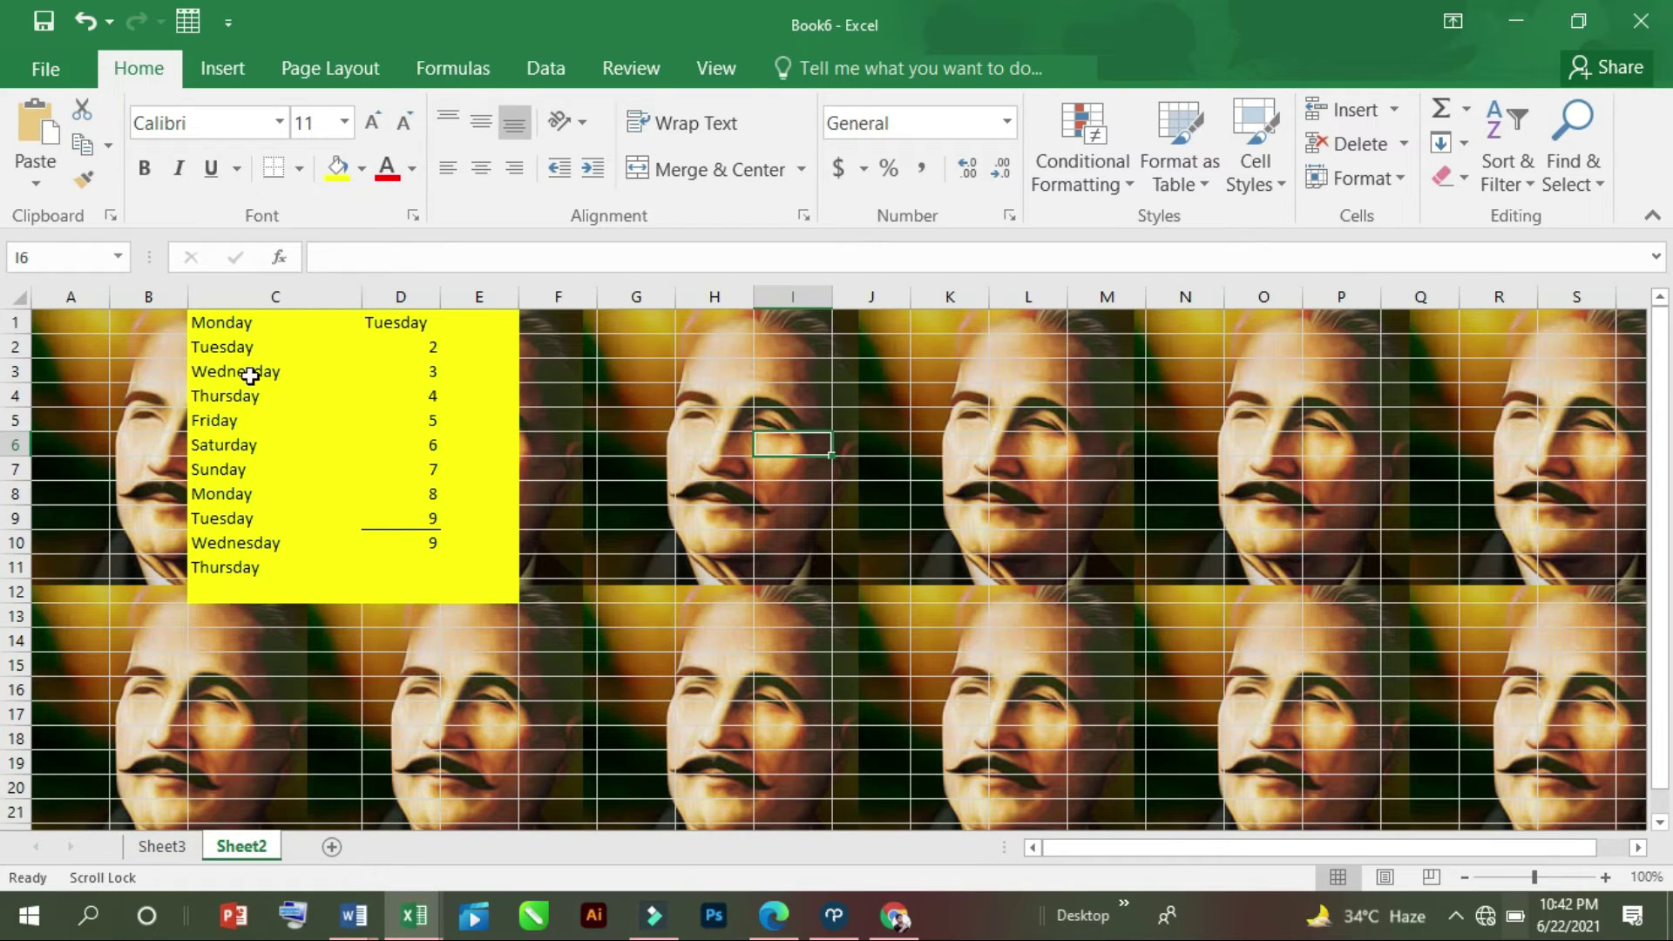
click(202, 367)
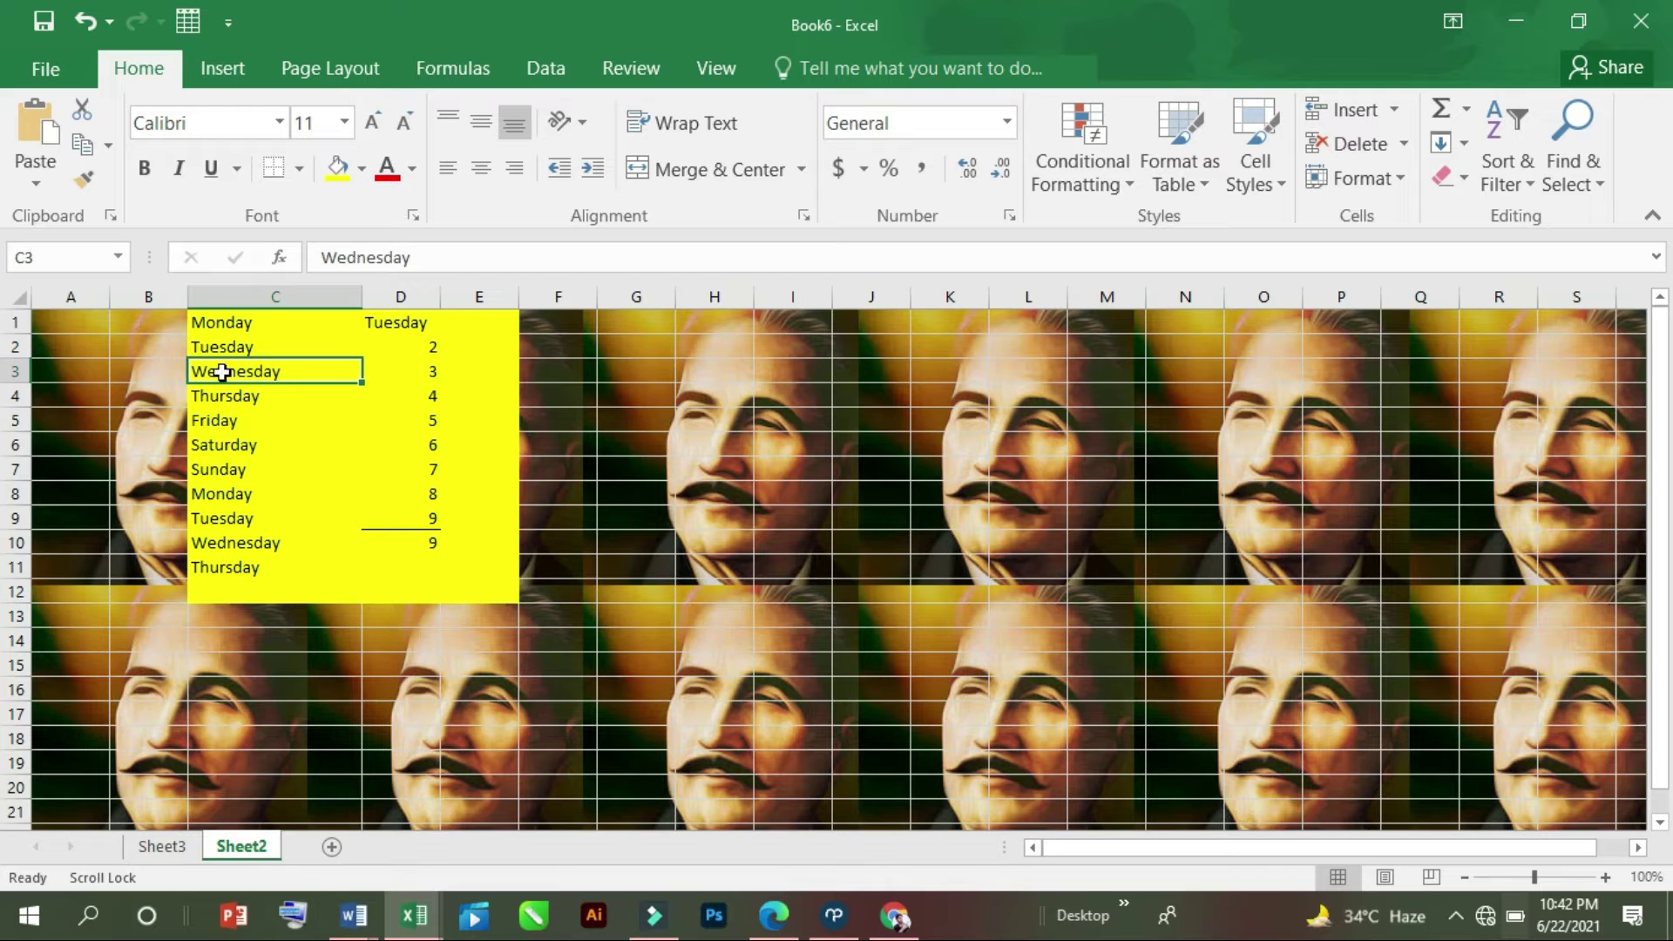
- Hide and restore the row and column headings on Sheet2 to demonstrate the Headings view option
click(310, 70)
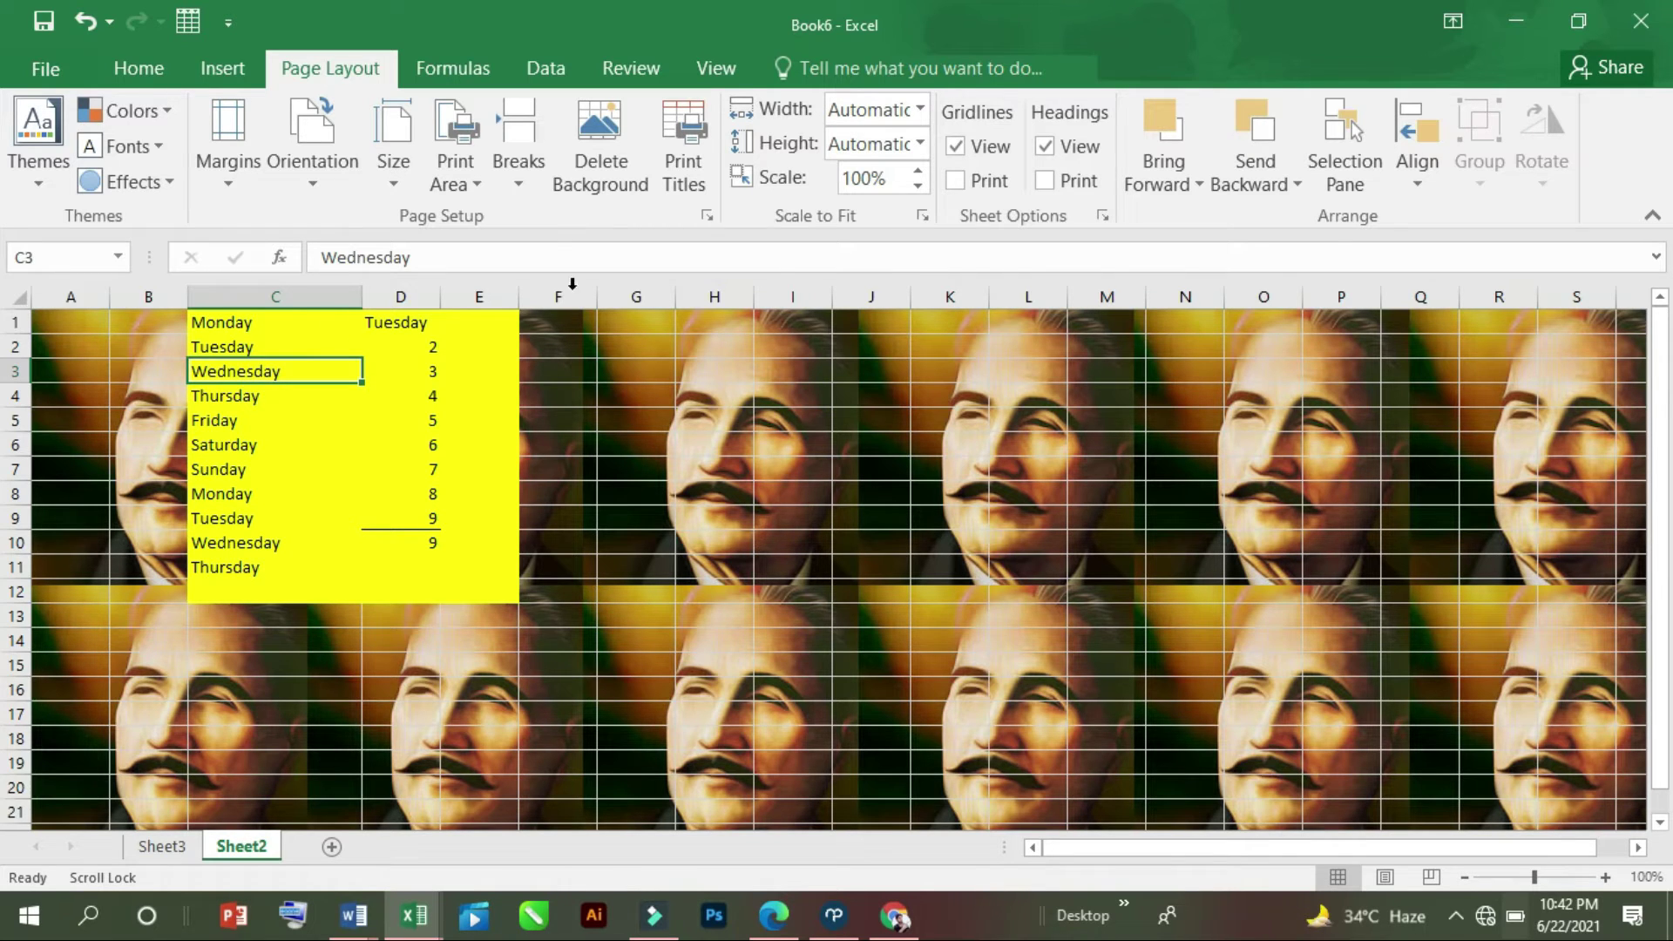
click(1088, 148)
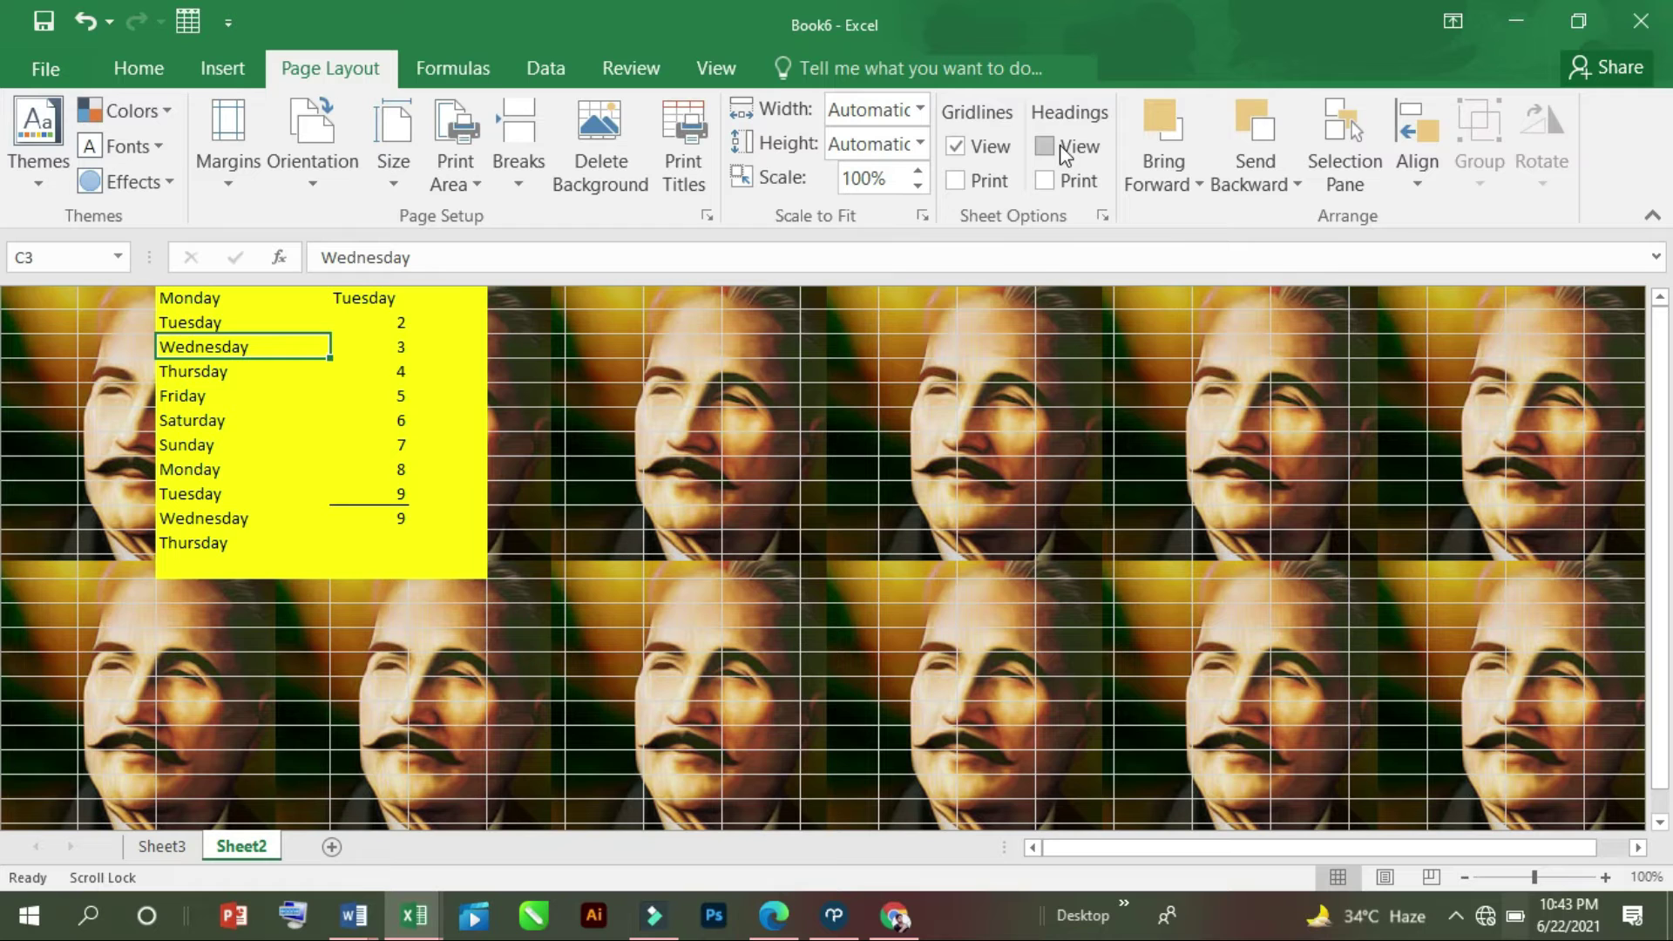
click(1053, 149)
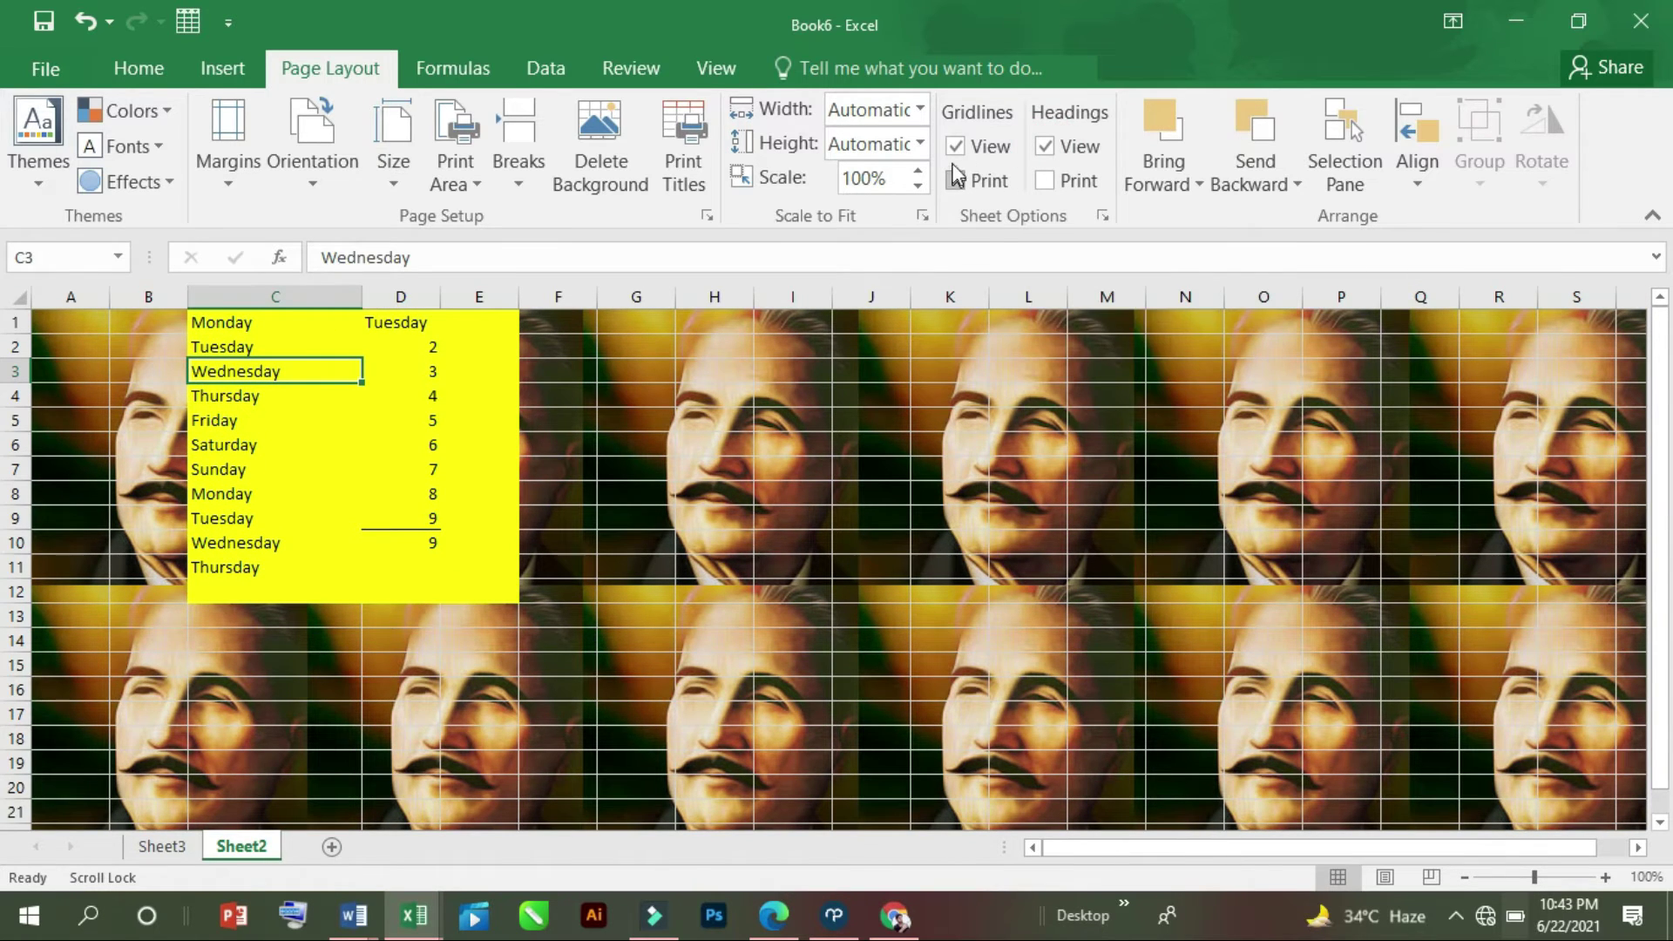
click(958, 113)
click(1028, 212)
click(1061, 149)
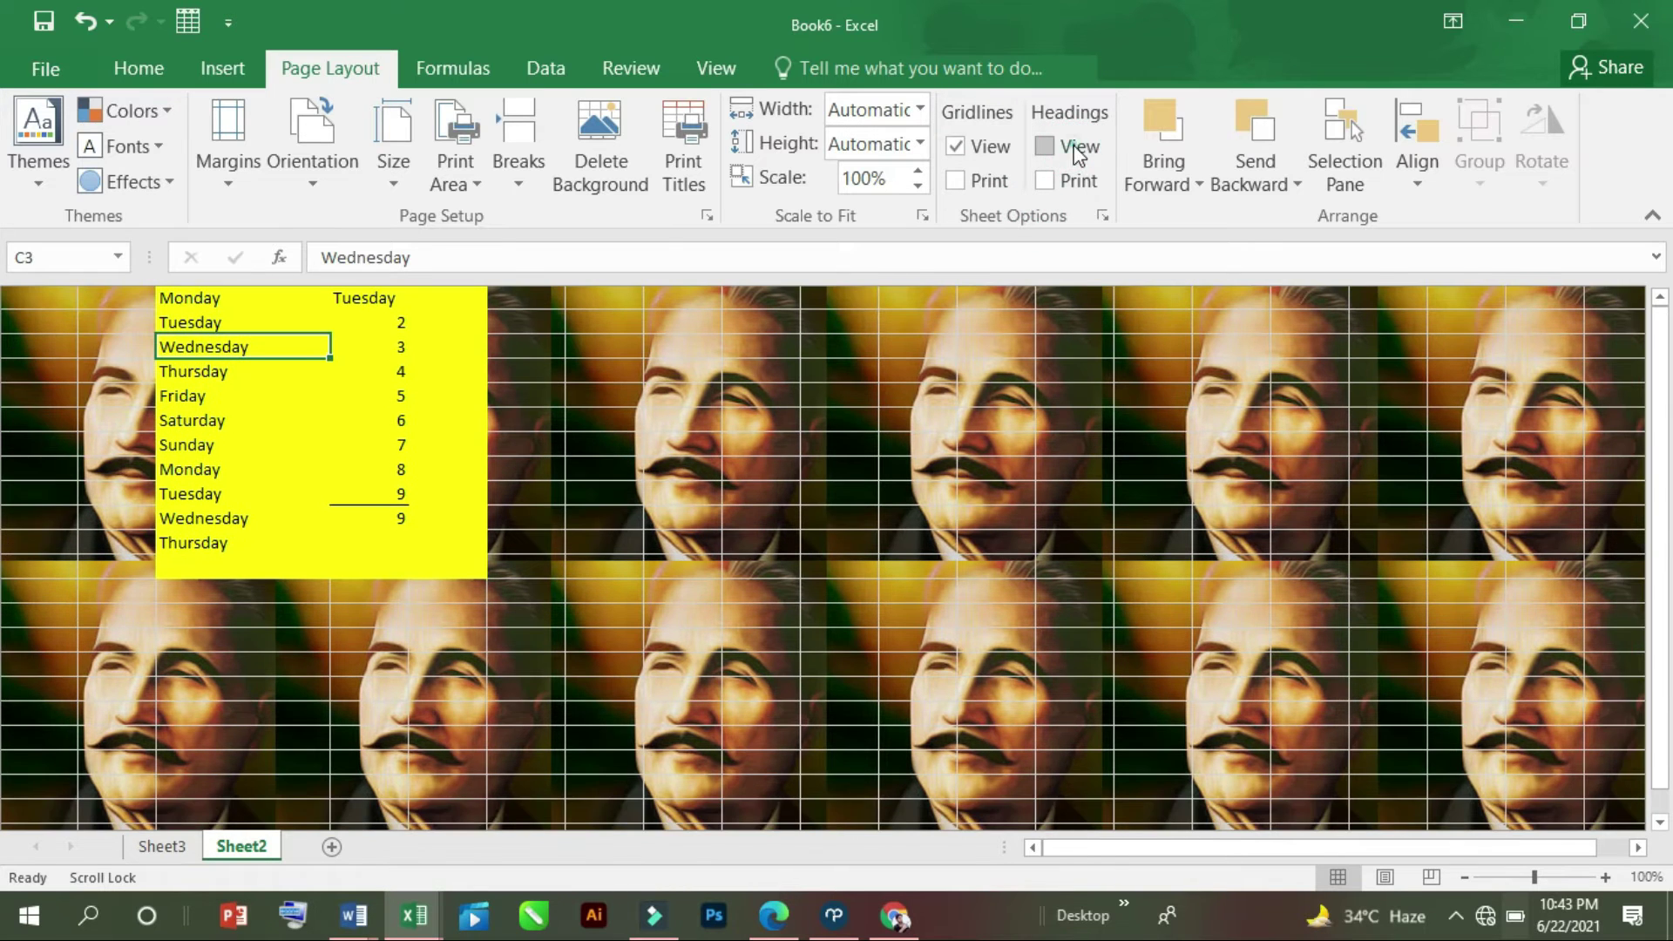
click(1060, 152)
click(321, 445)
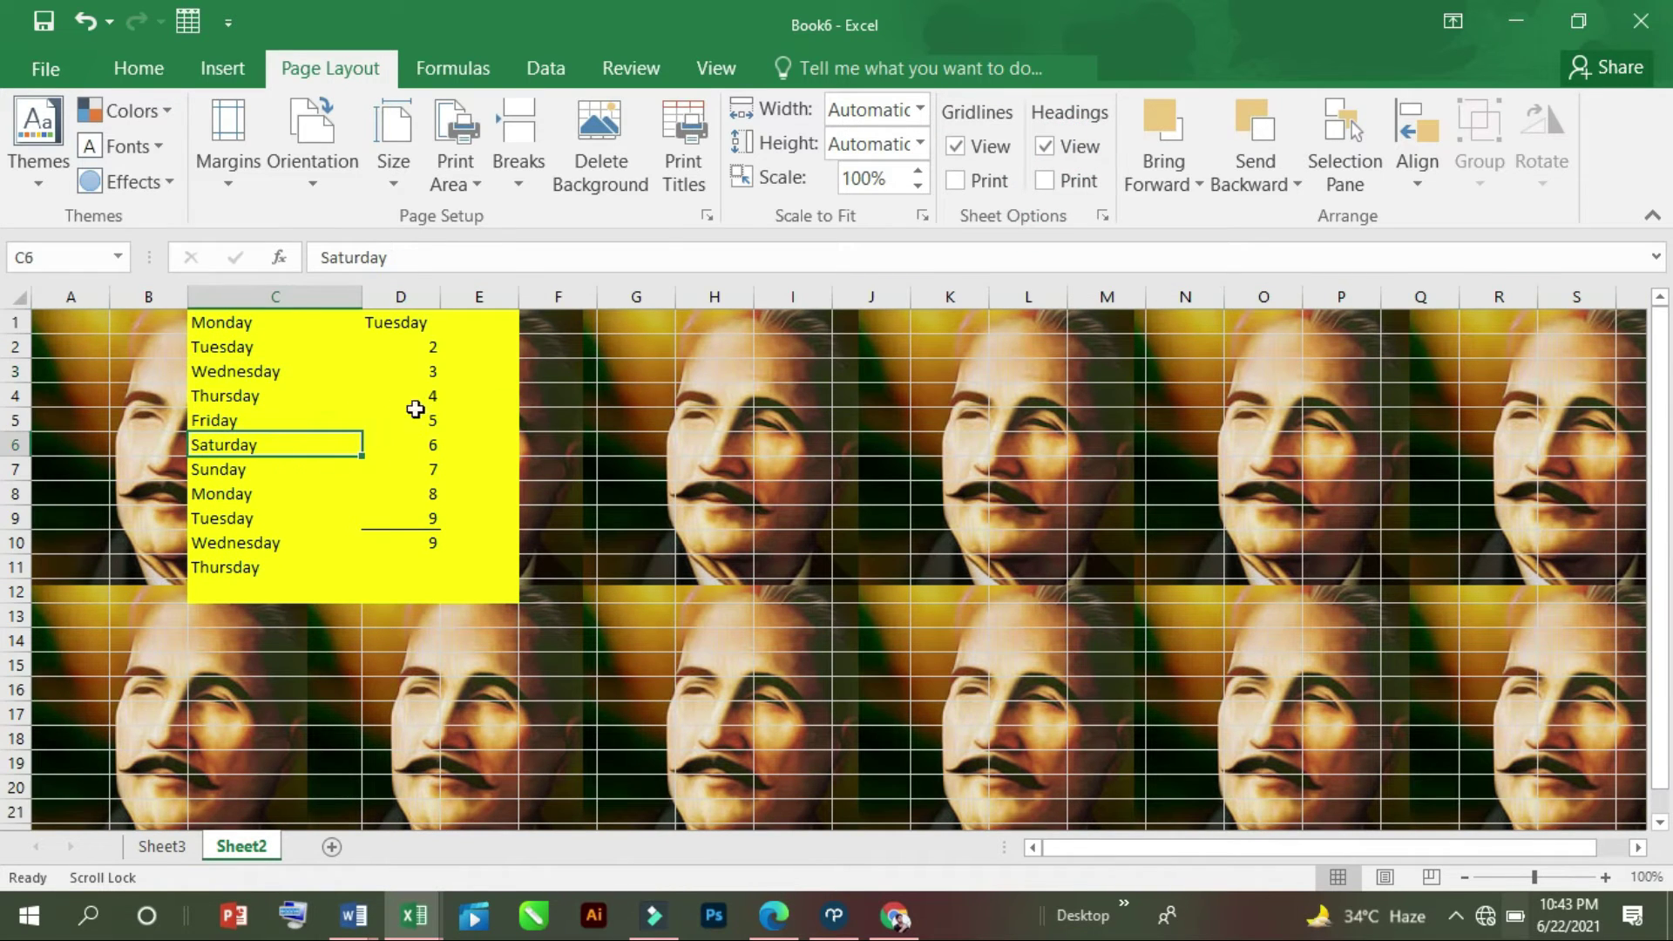
- Set Sheet2's print options in Page Setup to include gridlines, black and white, draft quality, and row and column headings
click(979, 207)
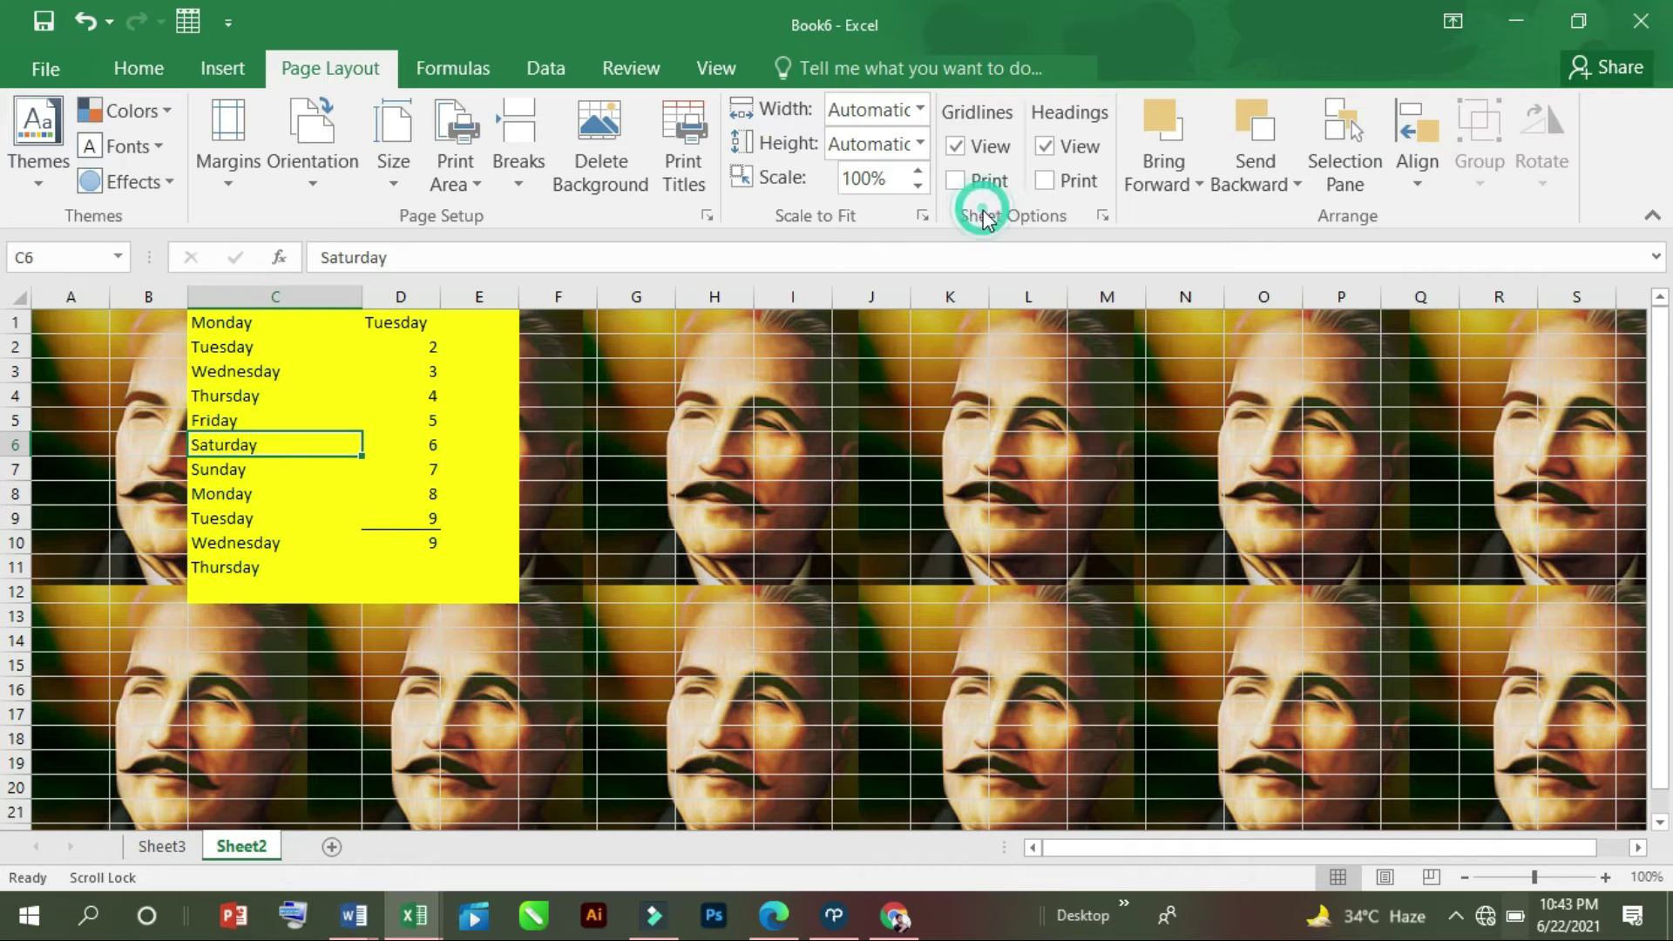
click(1104, 217)
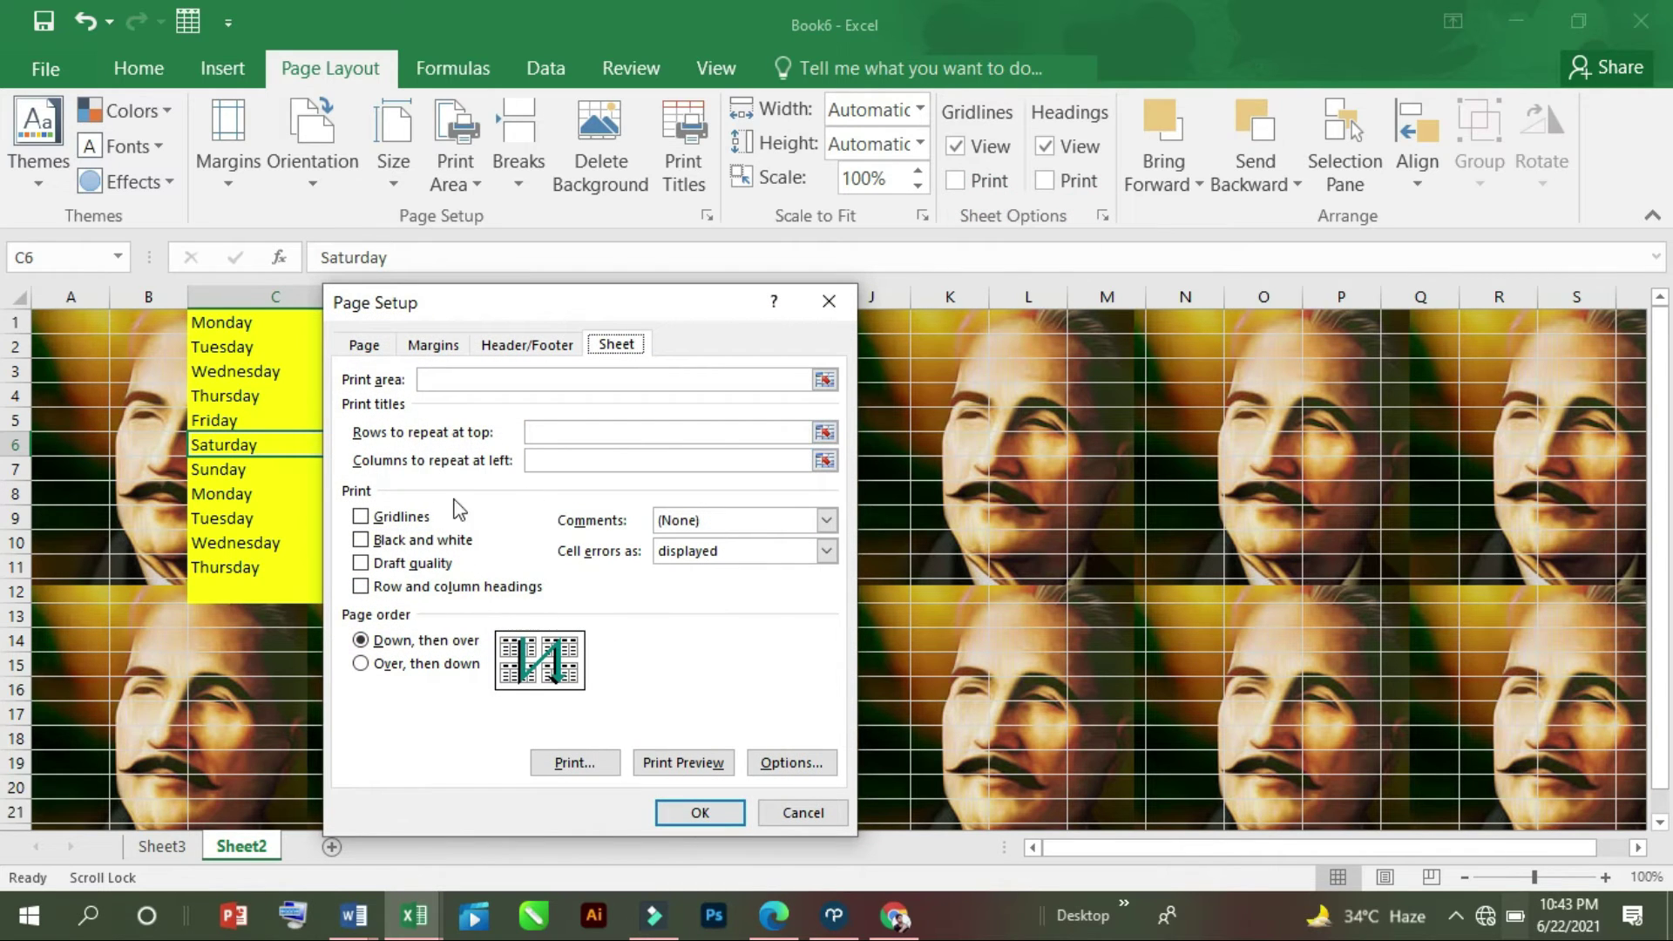
click(395, 518)
click(396, 541)
click(397, 564)
click(399, 587)
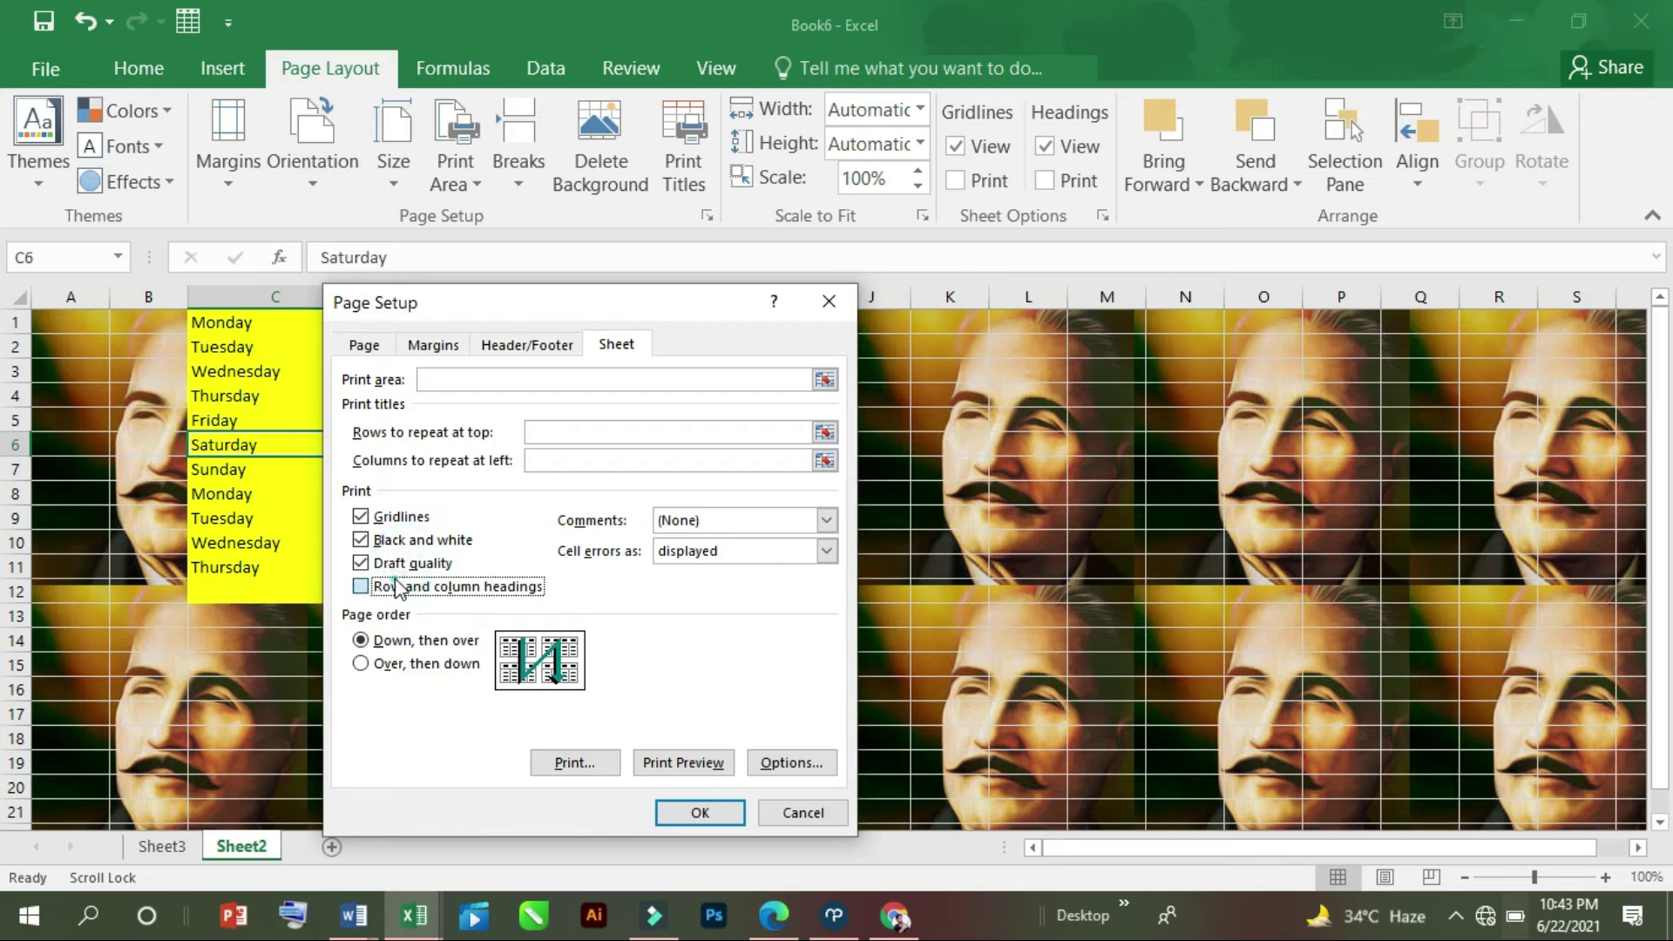
click(702, 813)
click(293, 473)
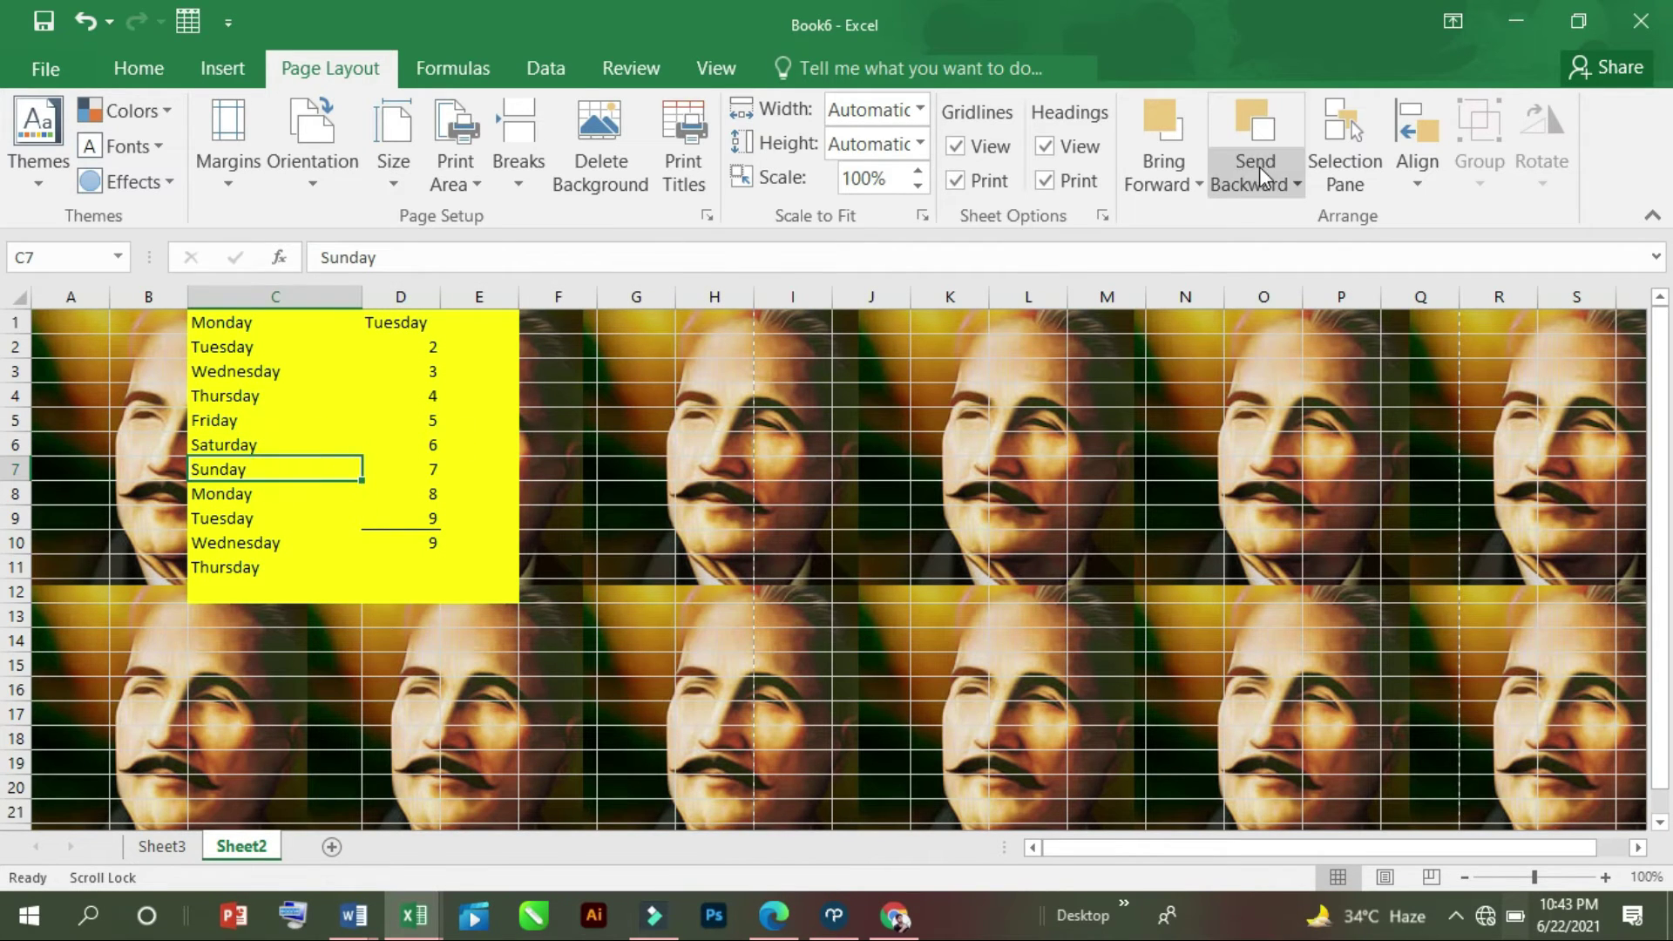
- Turn Sheet2's row and column headings off and back on, checking the sheet's cells without them
click(1072, 147)
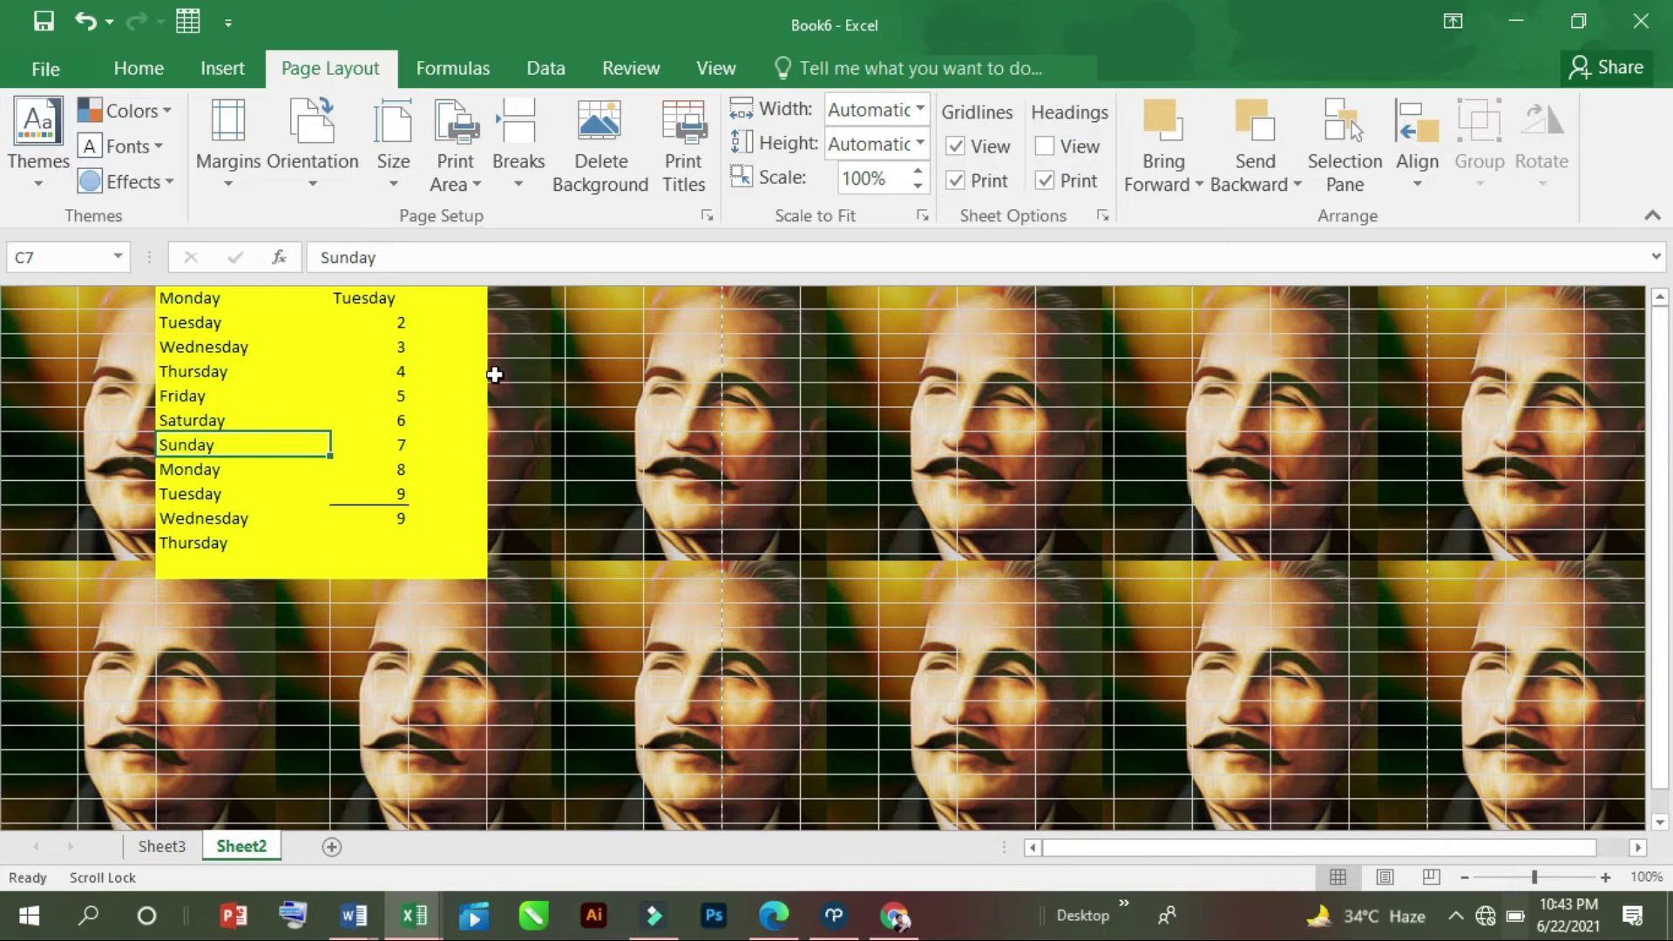
click(406, 372)
click(720, 442)
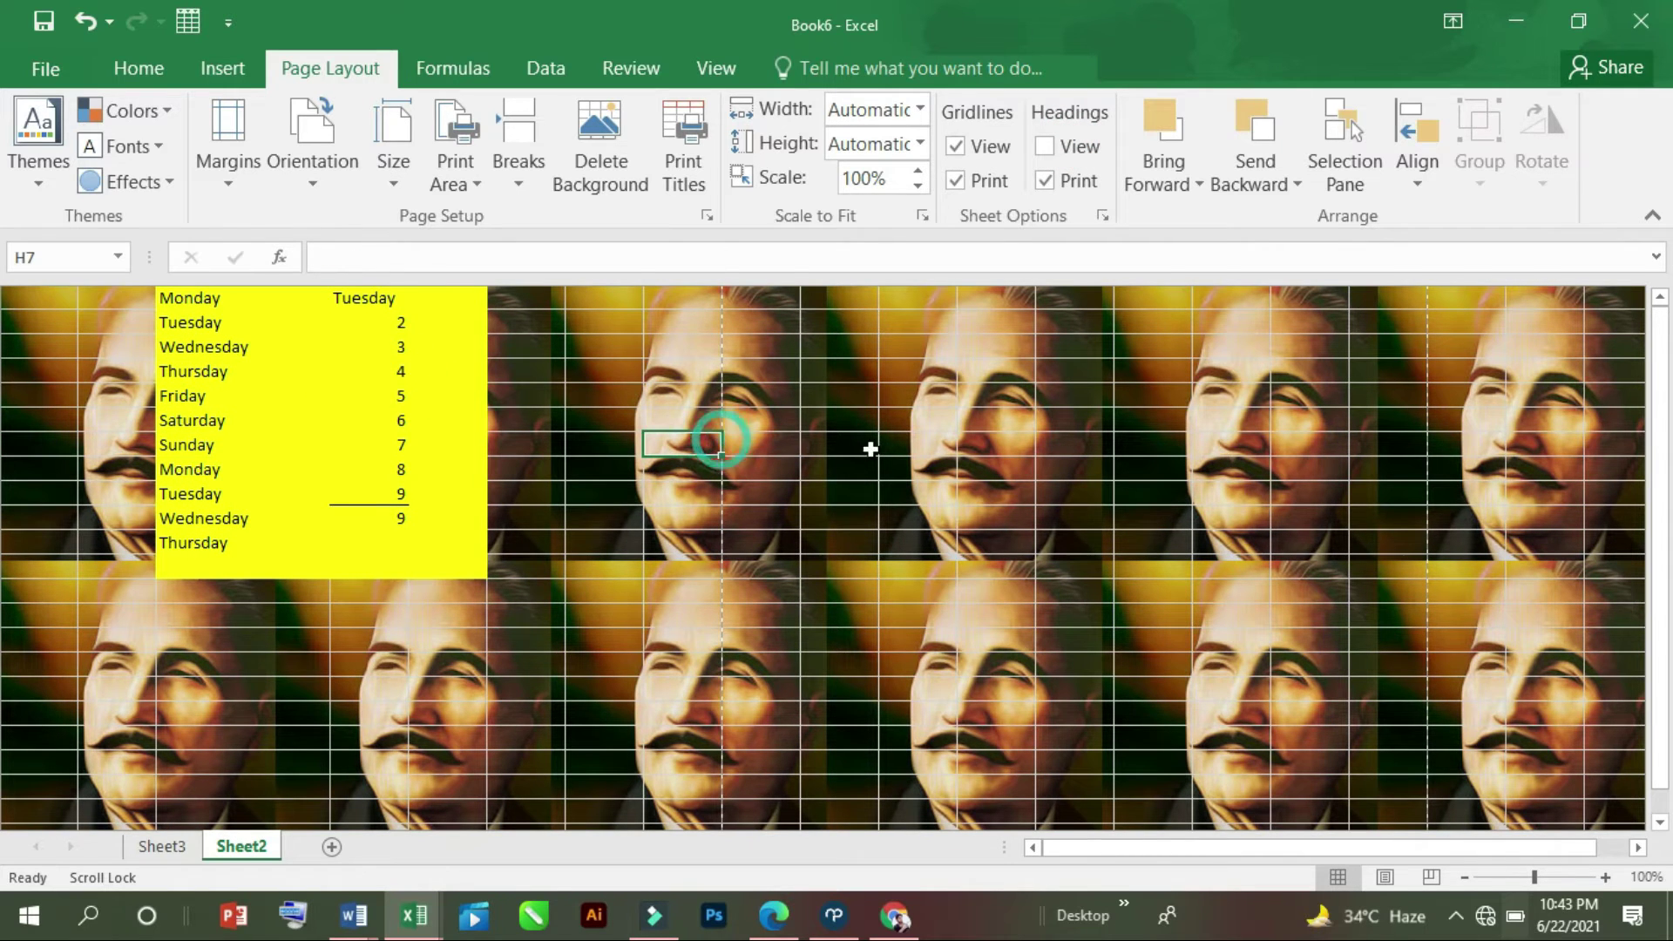
click(1044, 147)
click(875, 521)
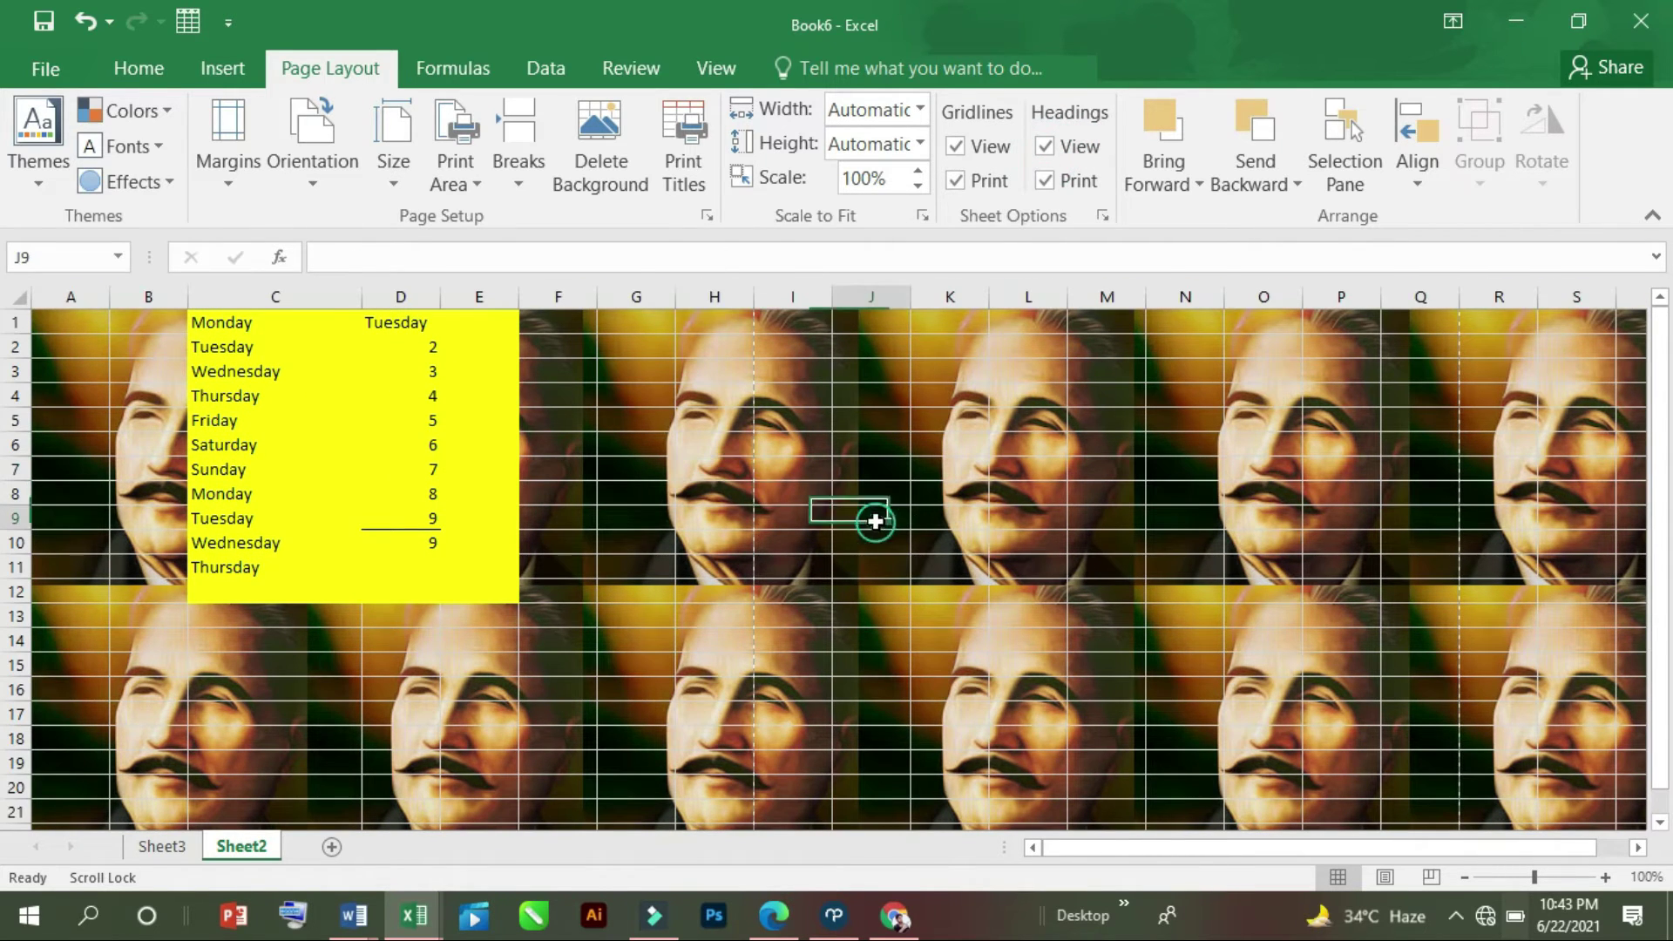
click(883, 438)
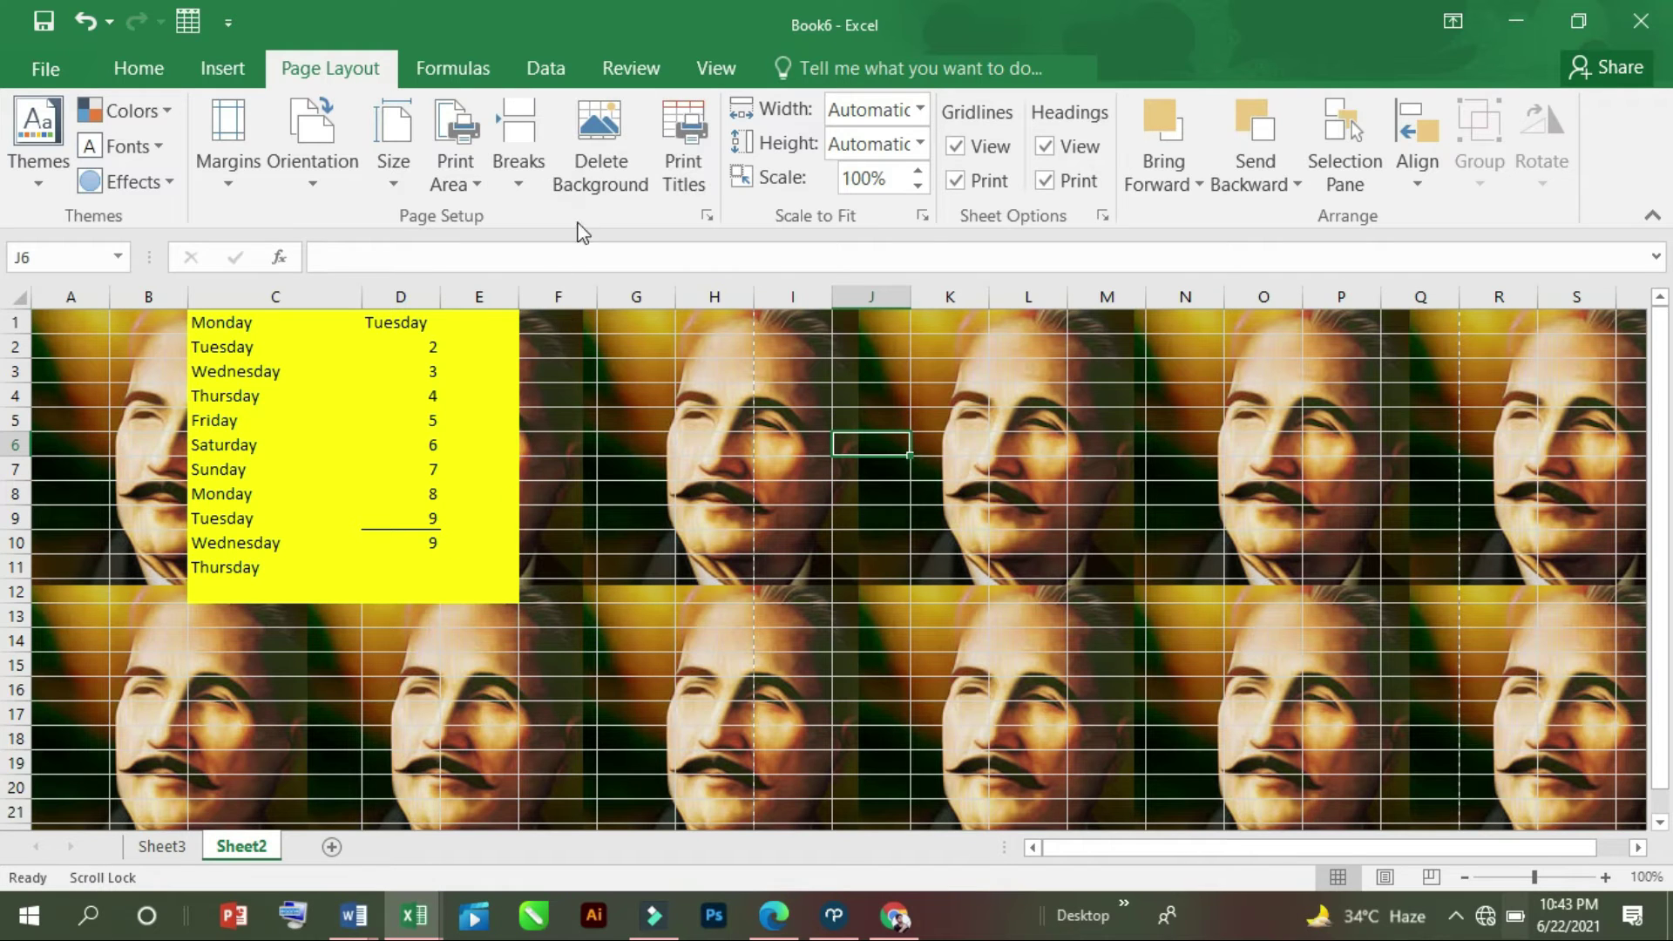
- Delete the background picture from Sheet2
click(599, 148)
click(523, 519)
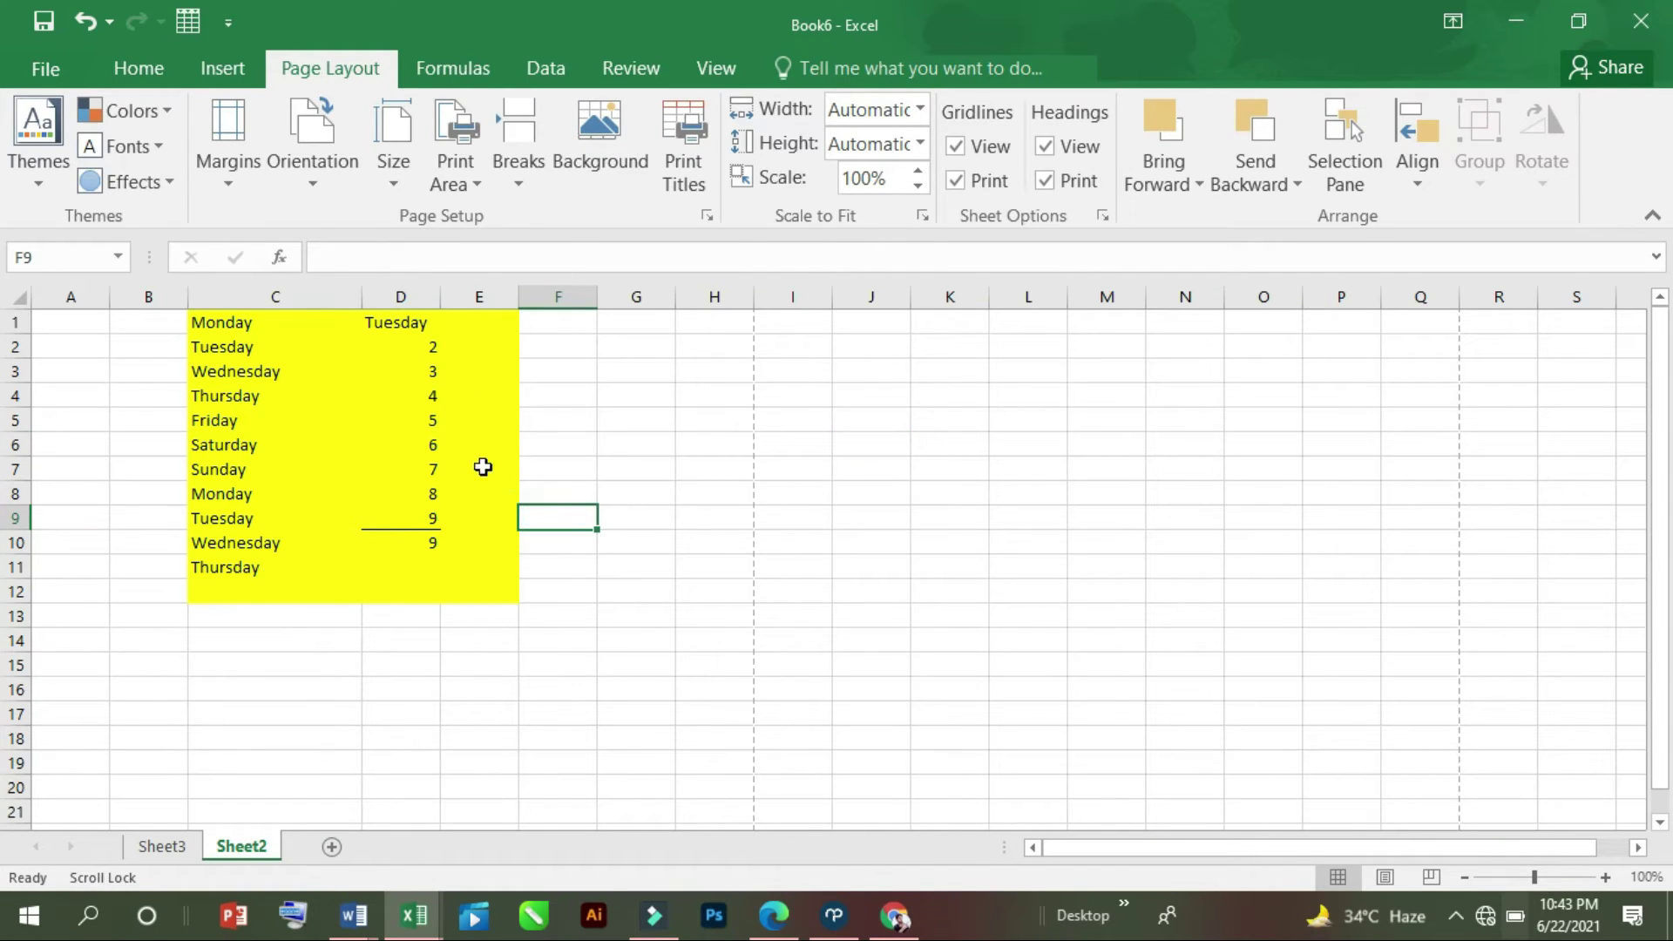
click(347, 394)
- Select the range B1:F13 and change its fill colour to white
mouse_move(186, 321)
mouse_down()
mouse_move(196, 348)
mouse_move(533, 615)
mouse_move(299, 479)
mouse_move(165, 351)
mouse_move(172, 321)
mouse_up()
click(532, 615)
click(150, 371)
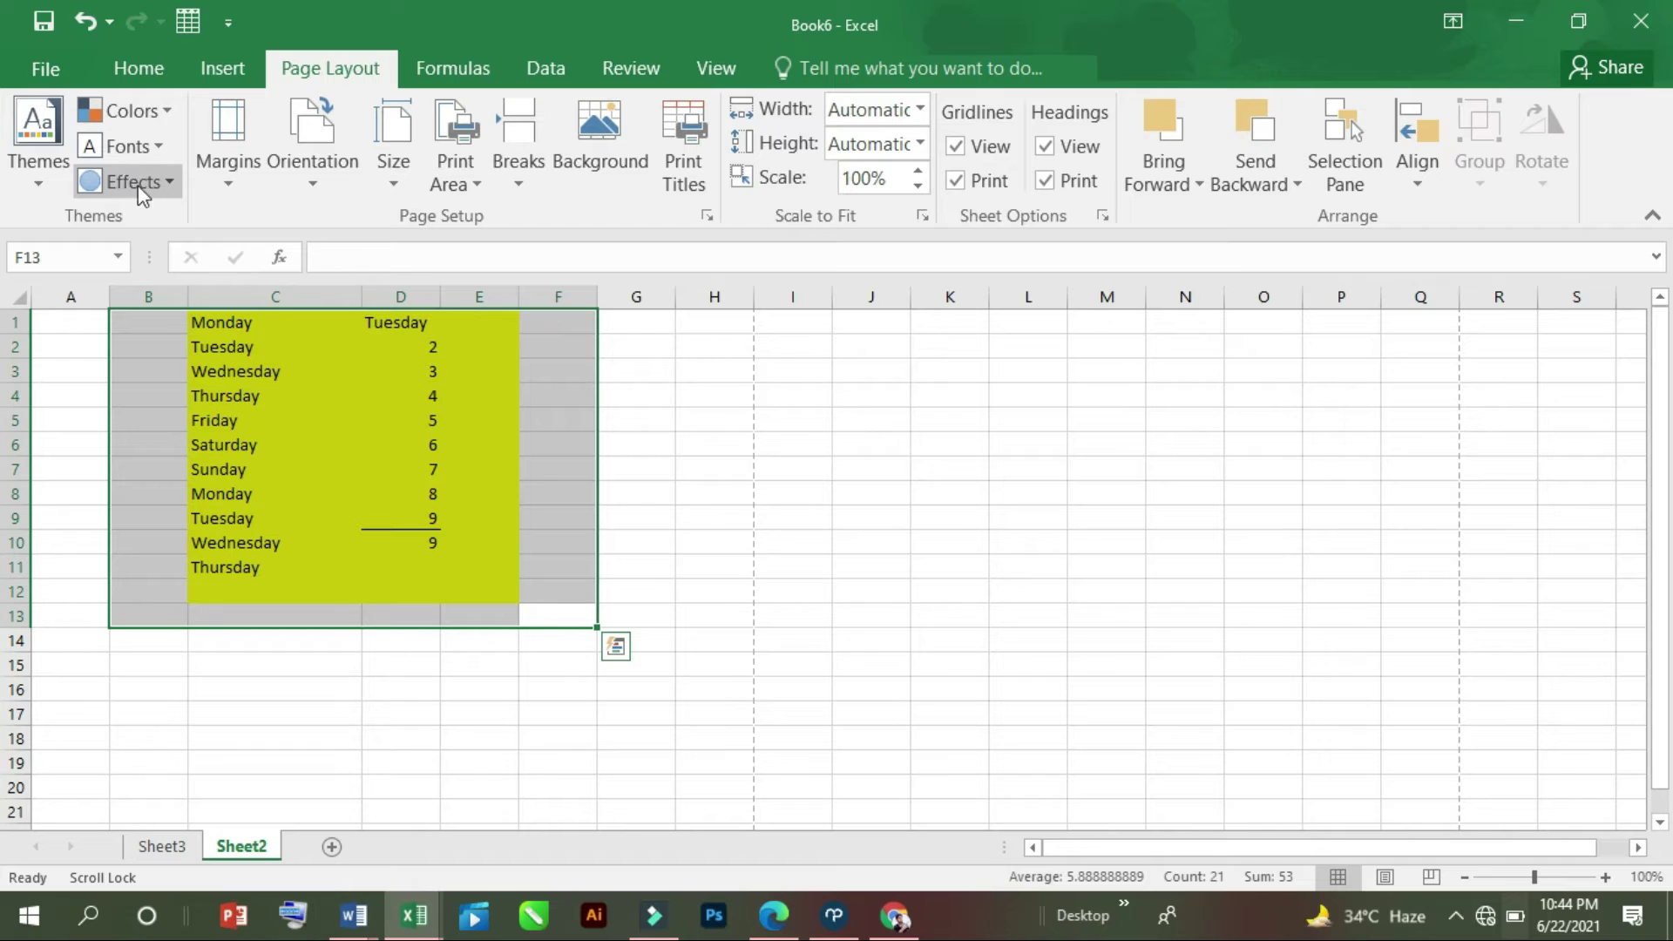
click(150, 80)
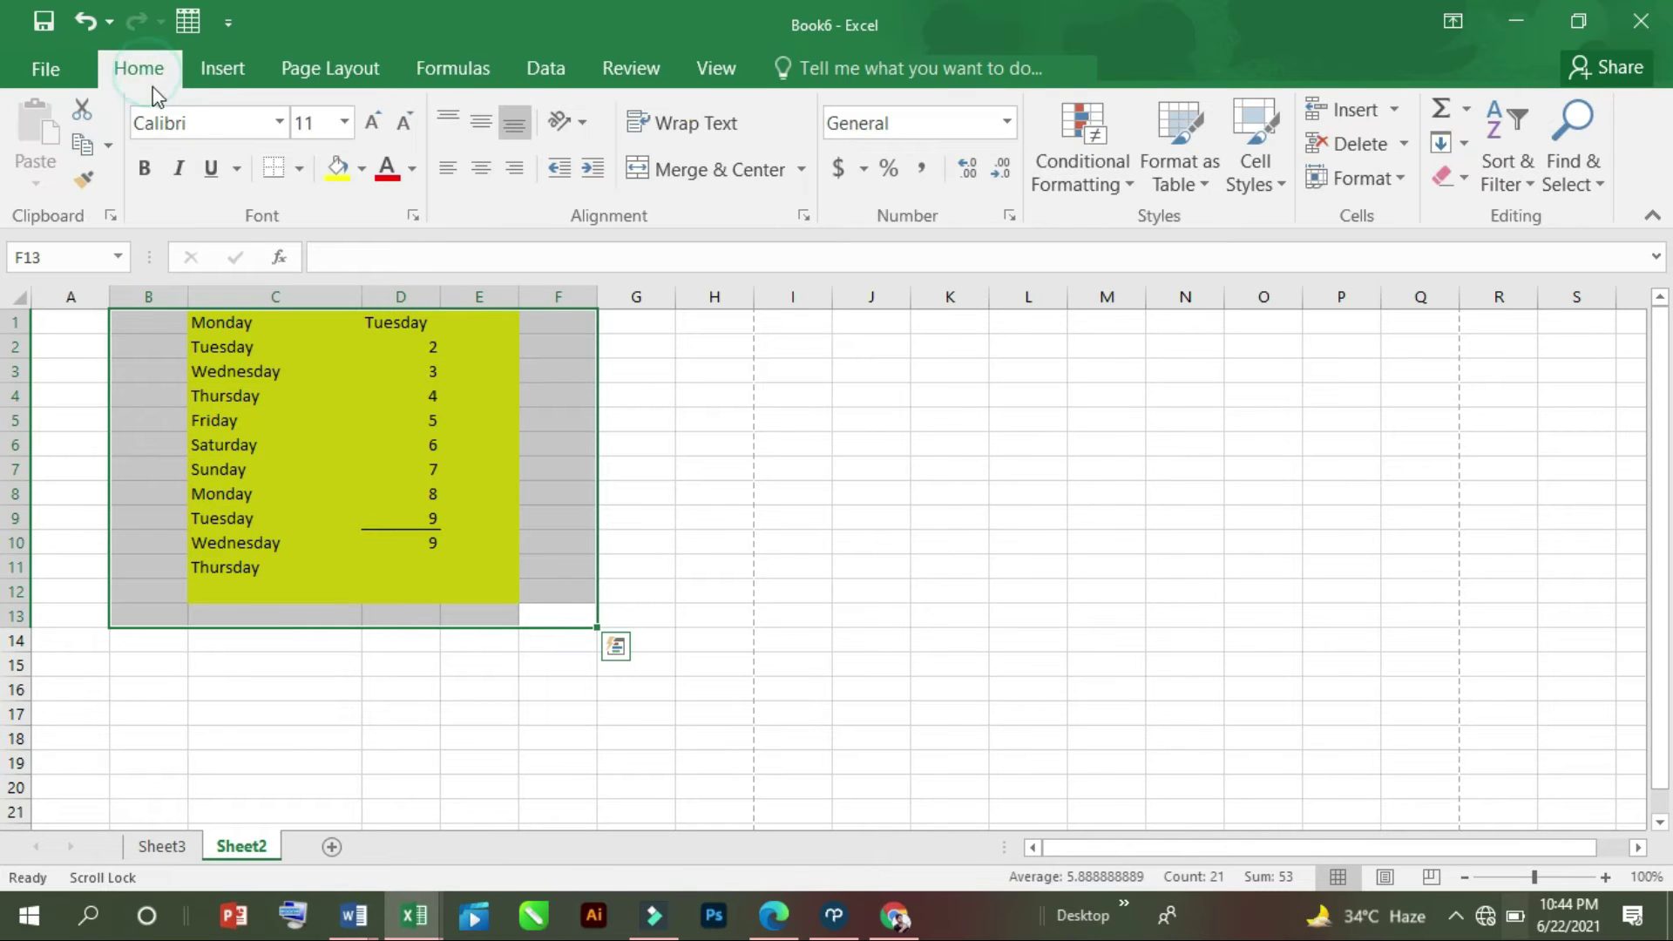
click(338, 168)
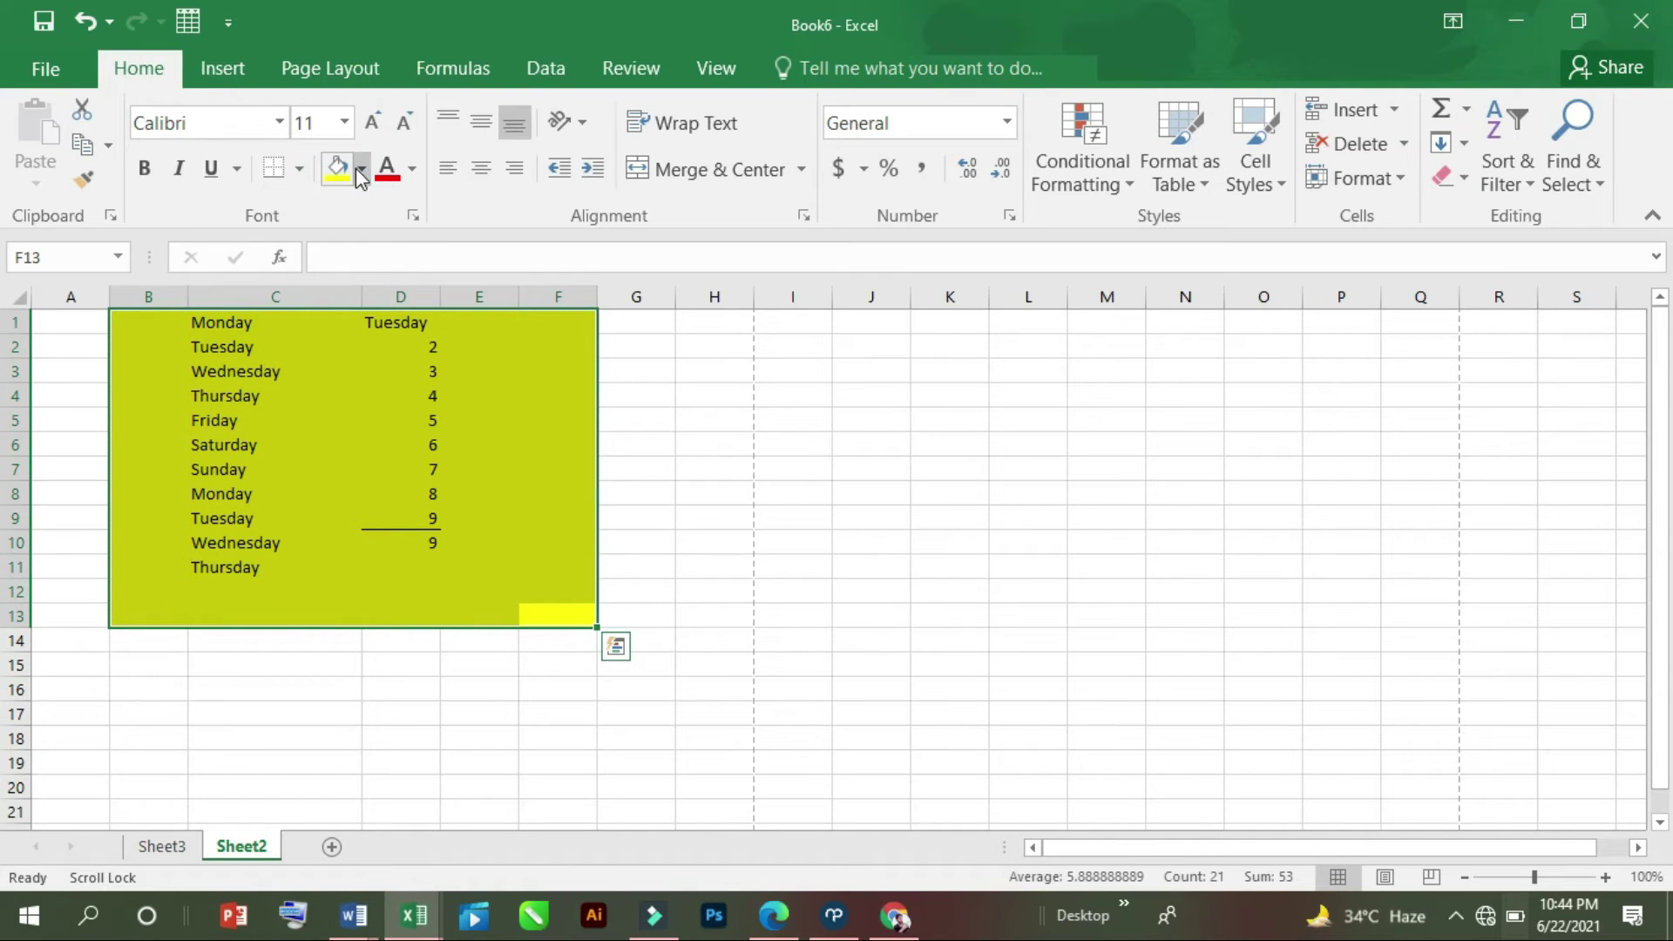
click(360, 177)
click(336, 229)
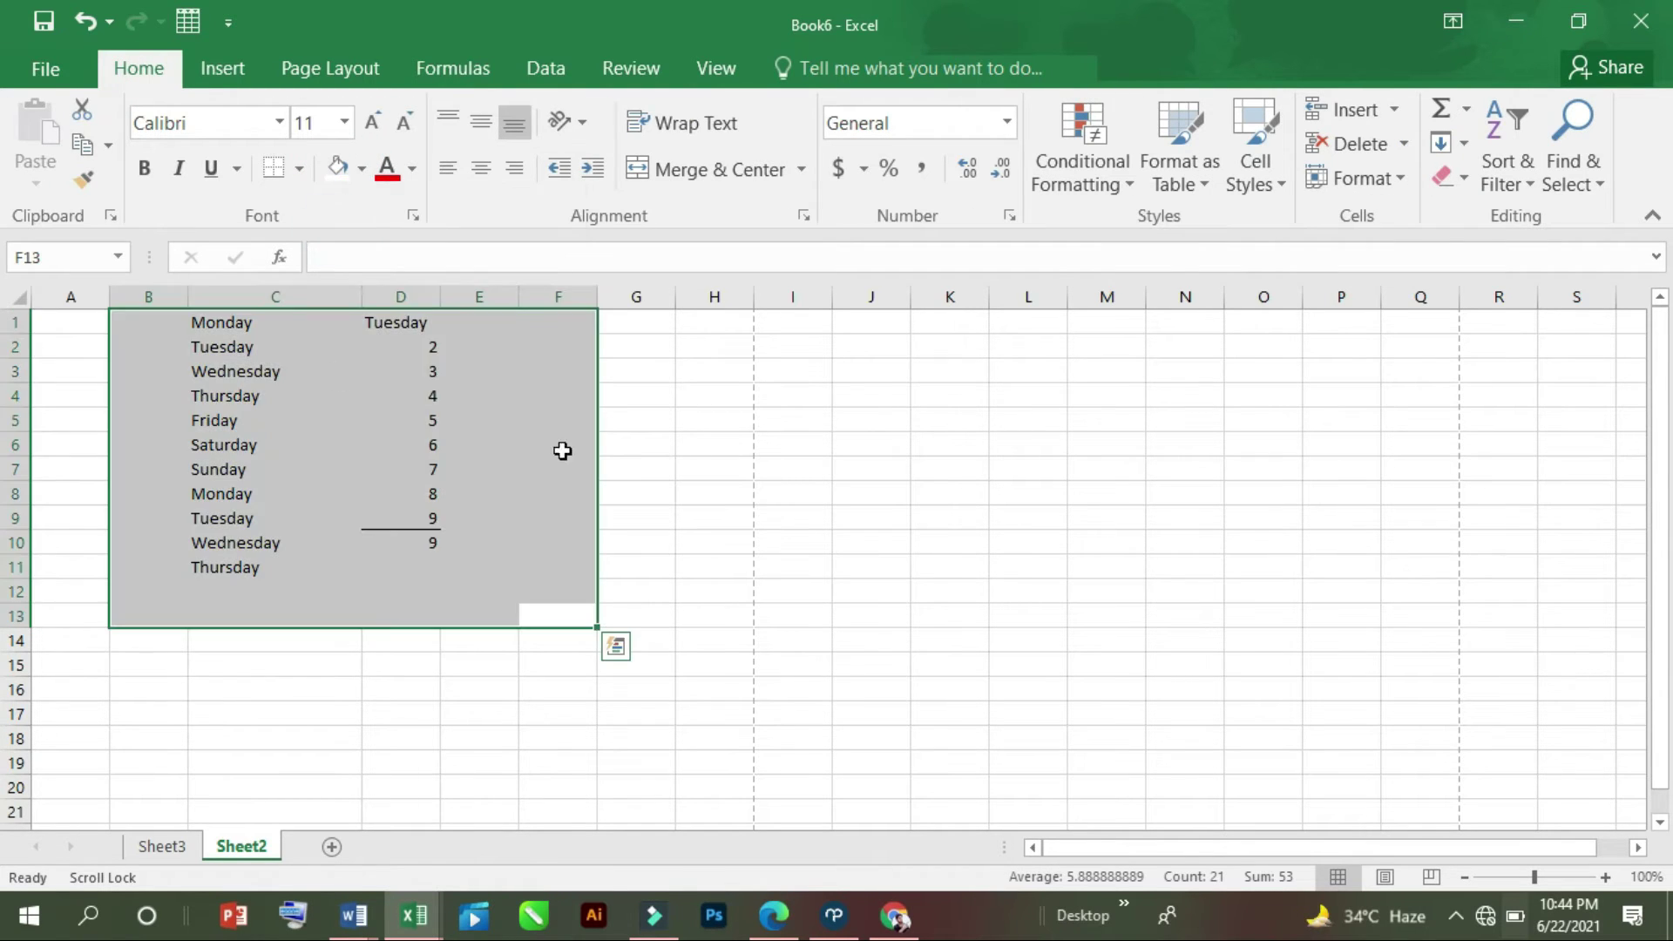
click(840, 518)
click(840, 518)
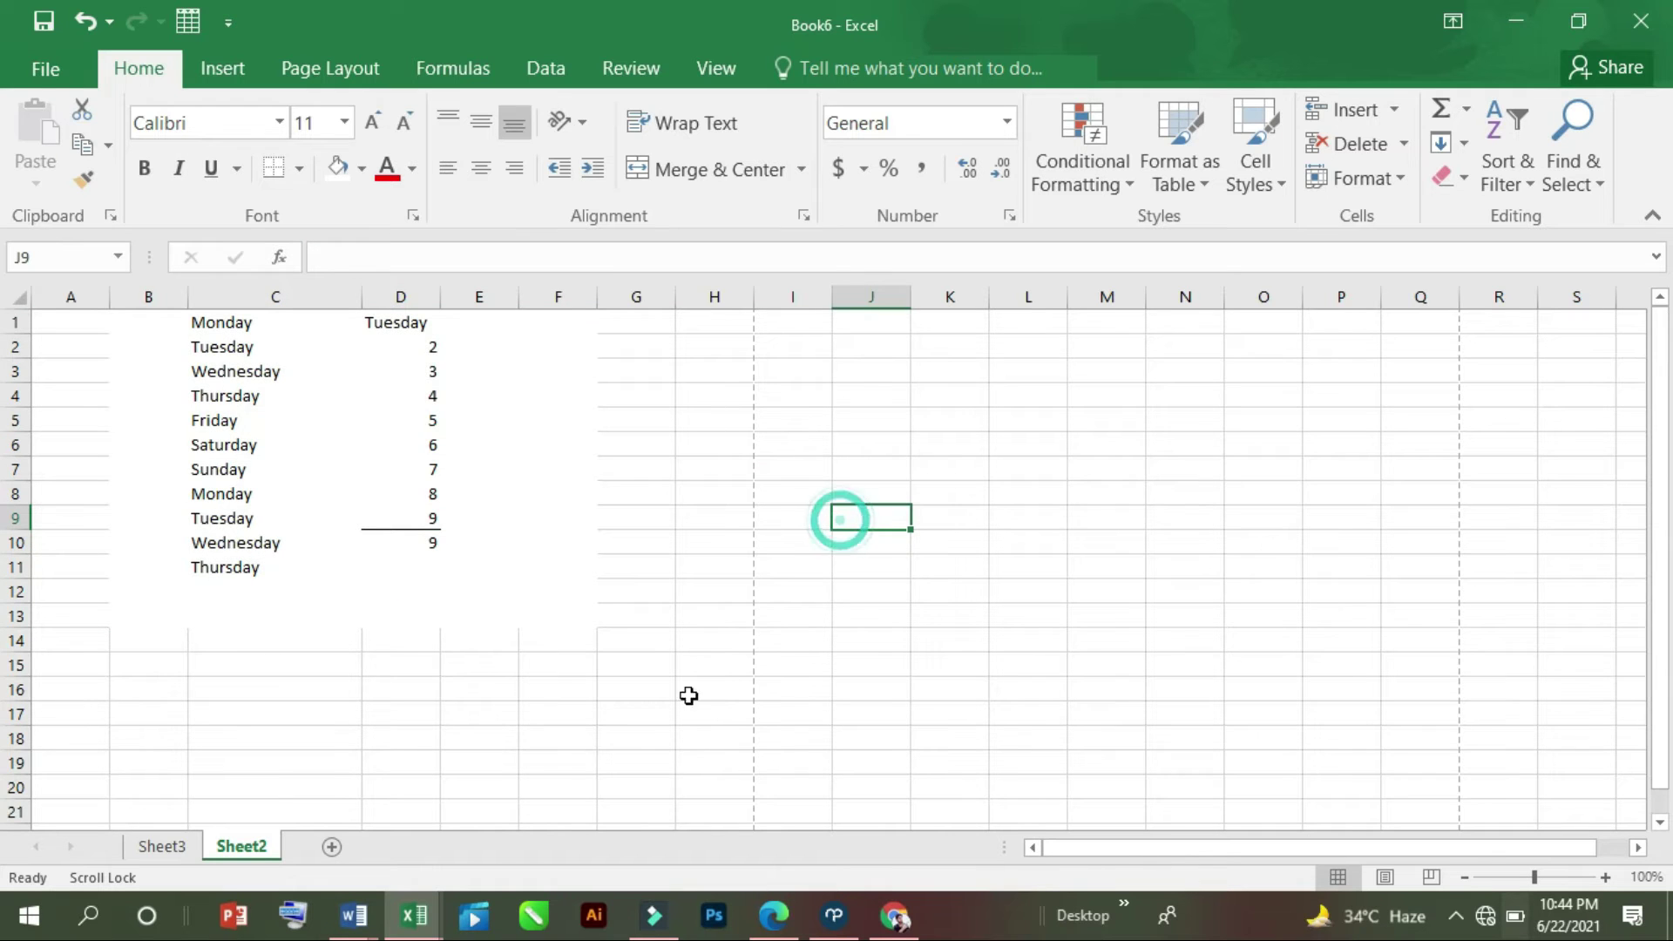
- Open Sheet3 and enter the sample text "dryuykip;" in cell D7
click(140, 845)
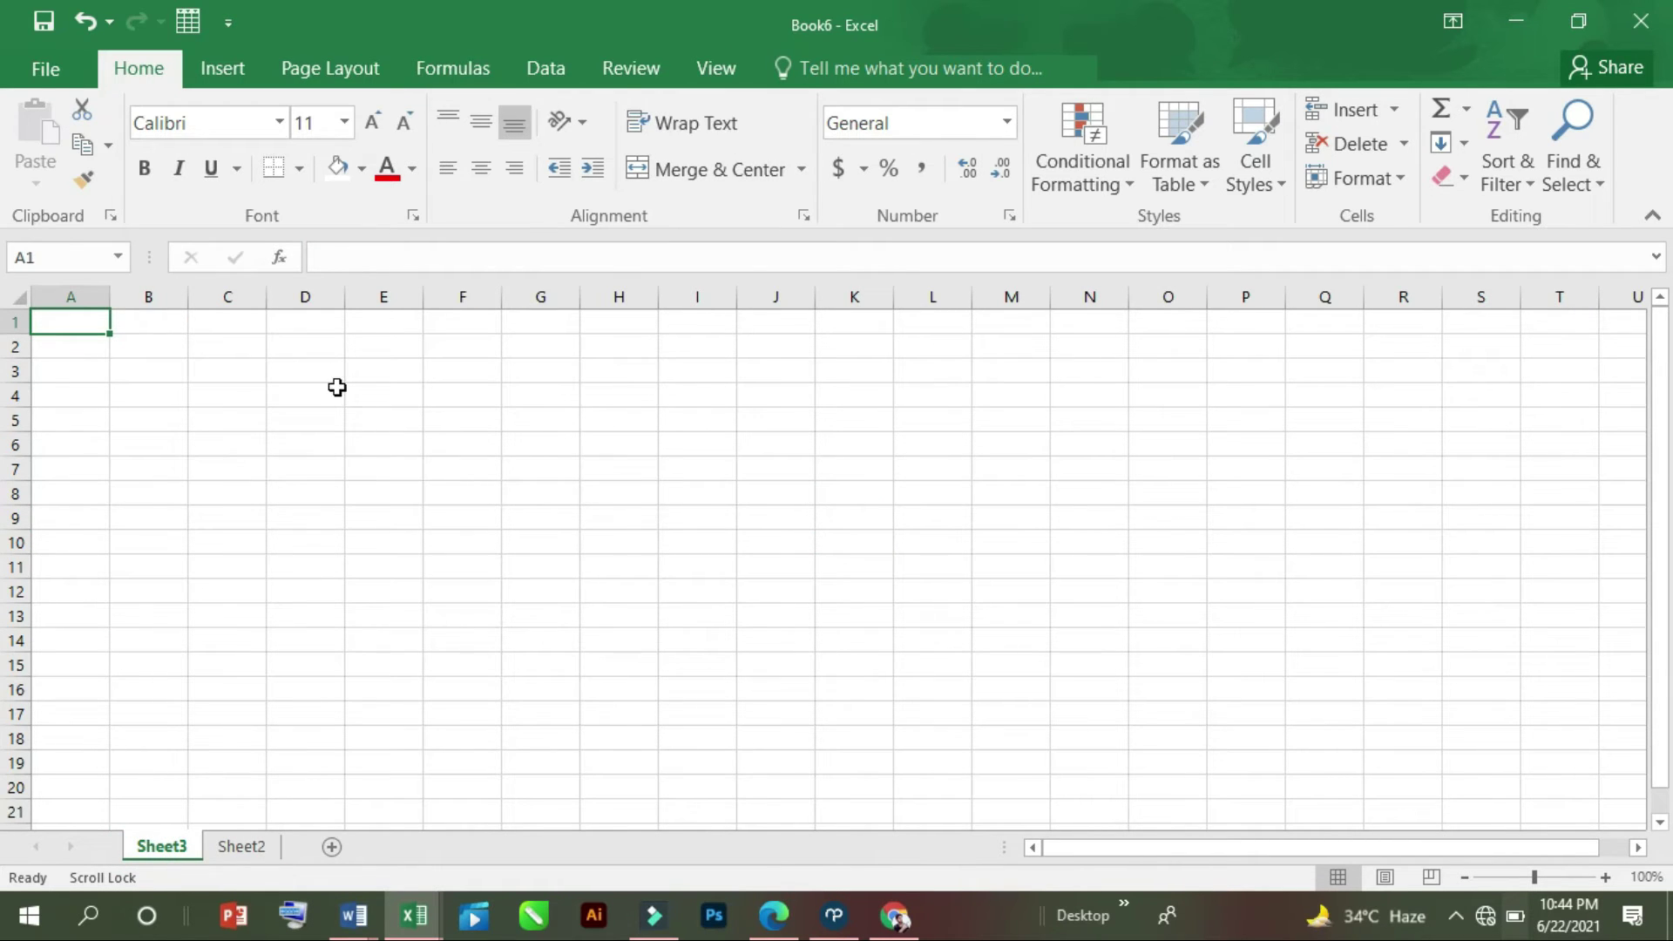
drag(338, 387, 344, 467)
click(337, 459)
text(dryu)
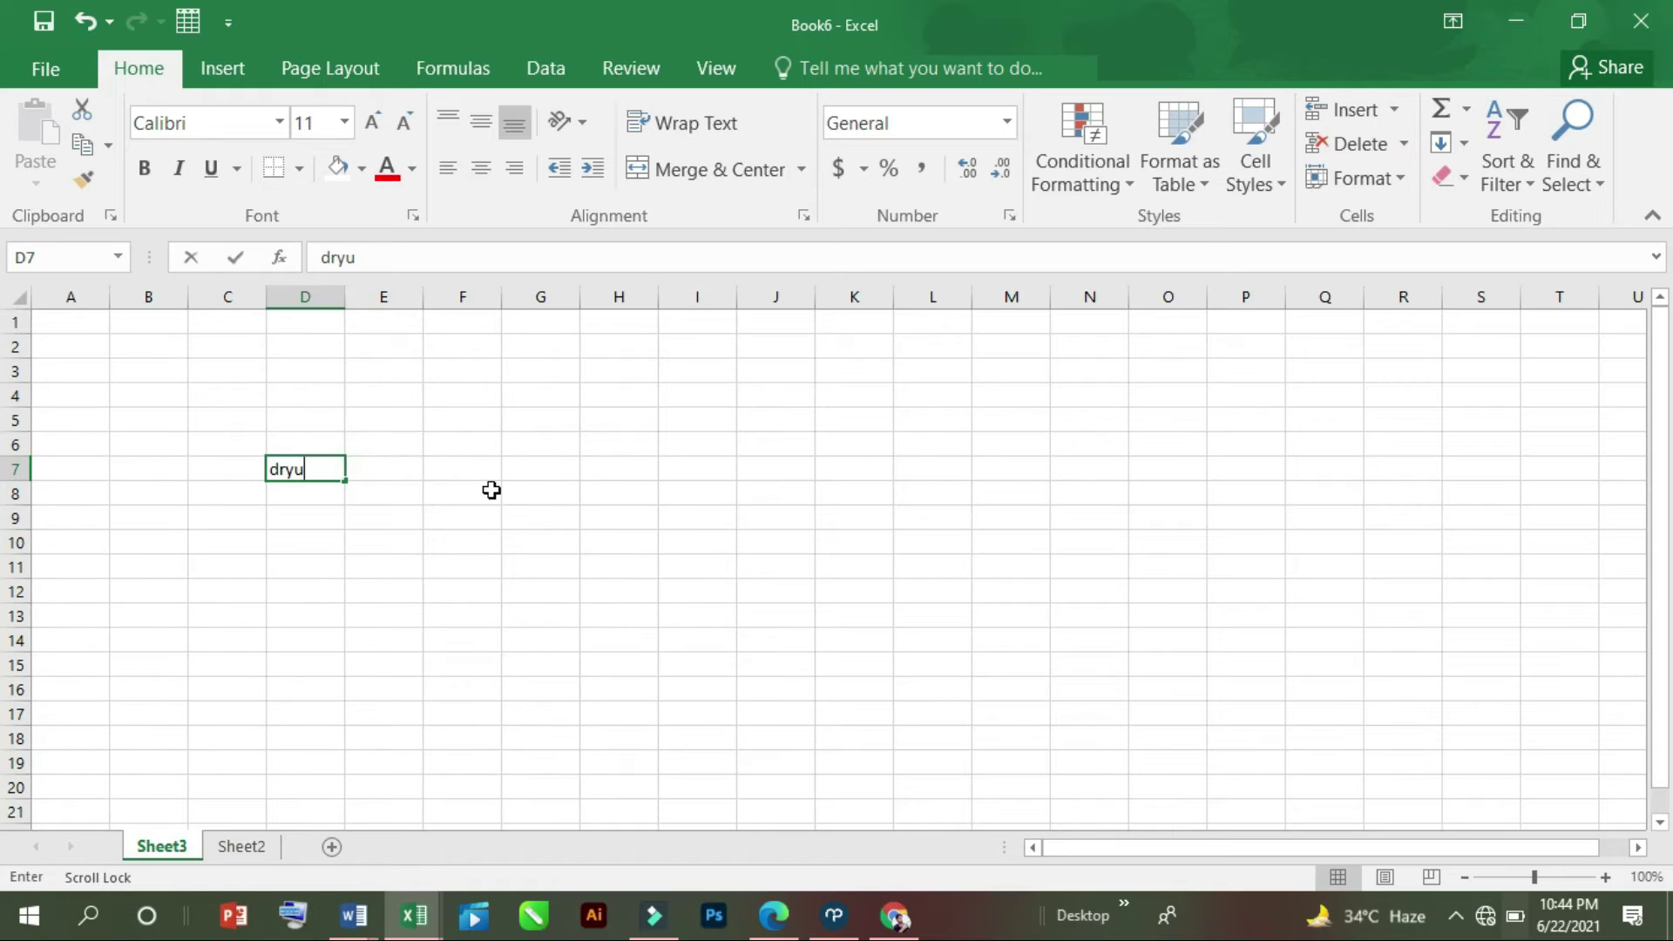
text(ykip;)
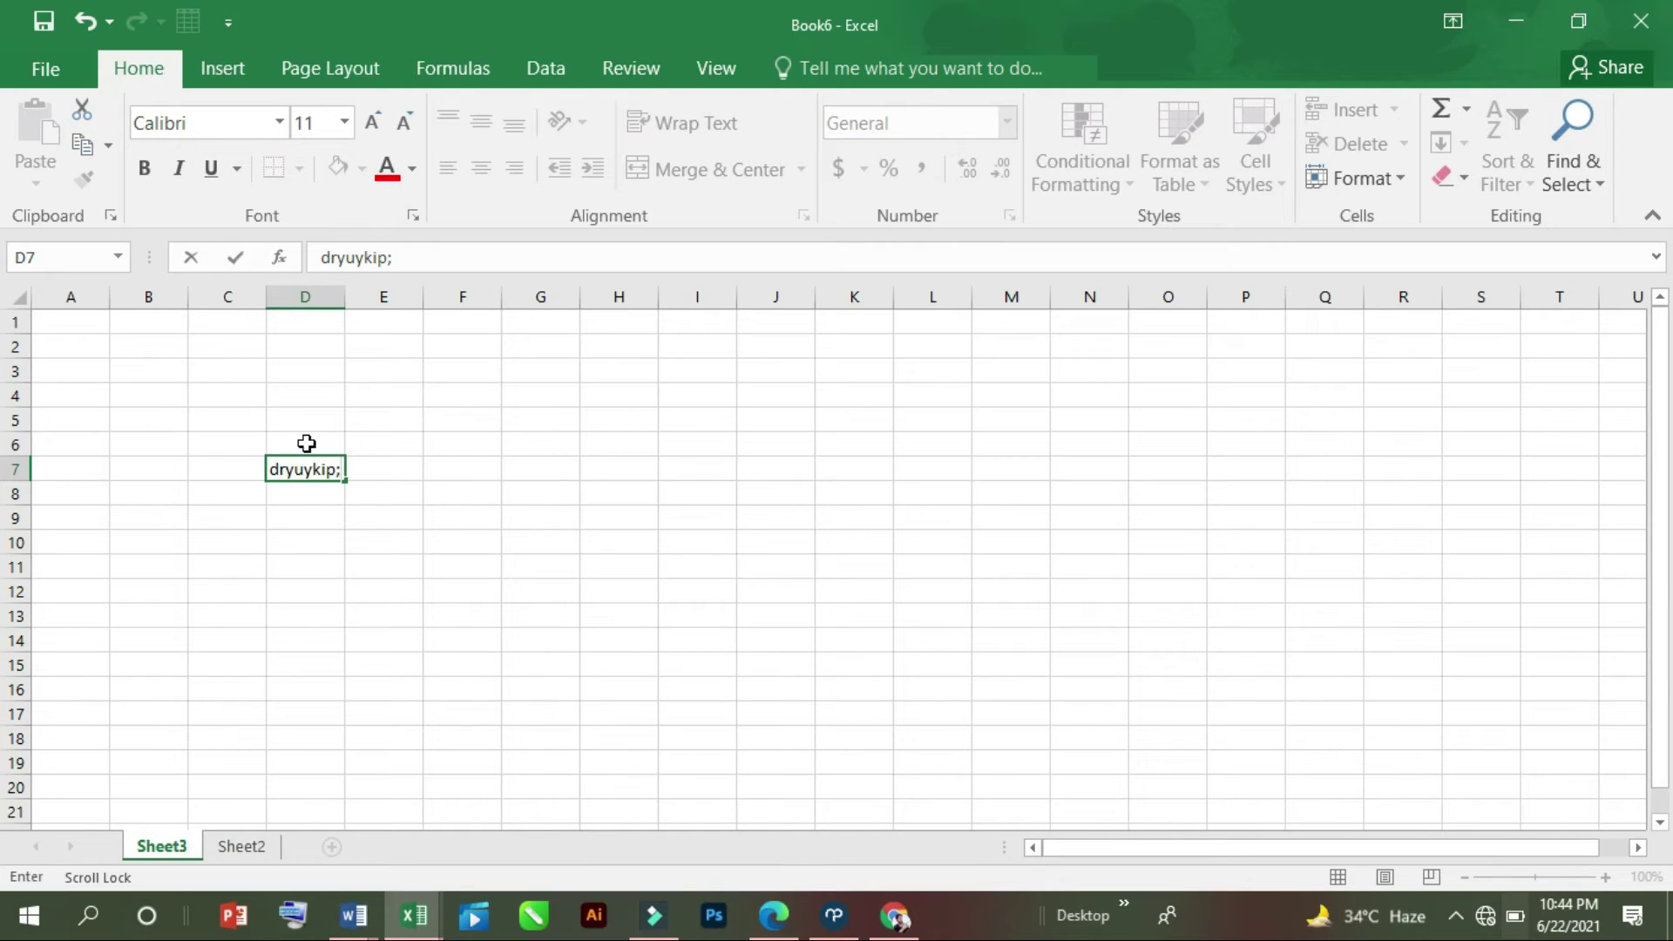
click(248, 470)
drag(287, 440, 284, 467)
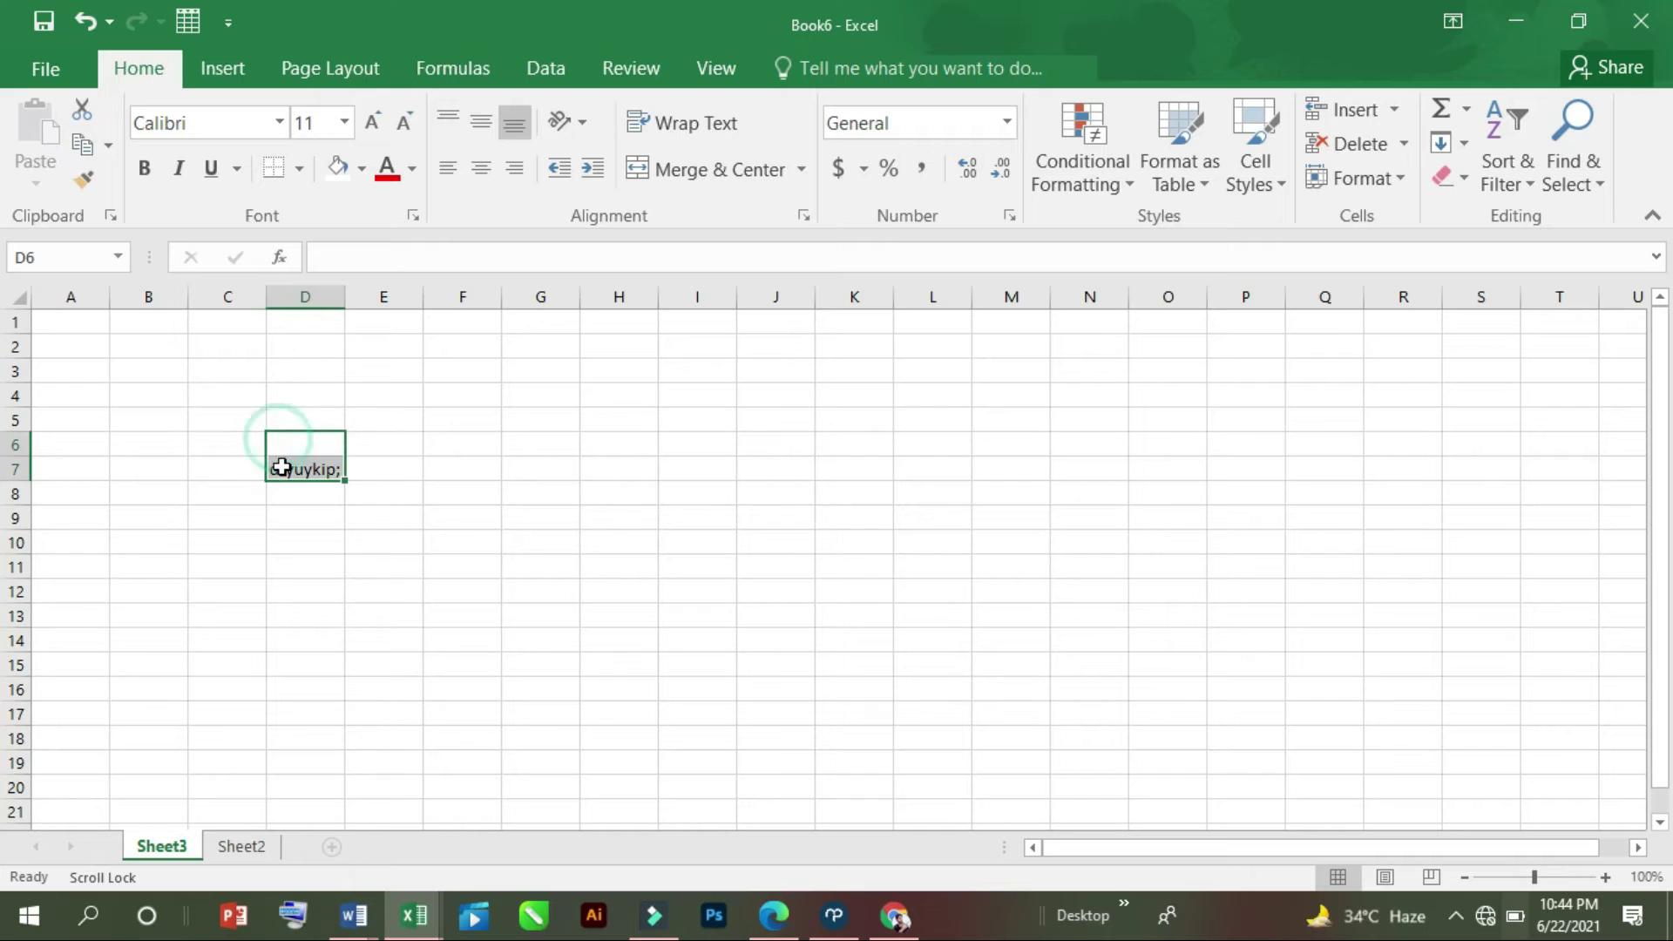
- Switch Sheet3's gridlines off and back on, and hide its row and column headings
click(329, 68)
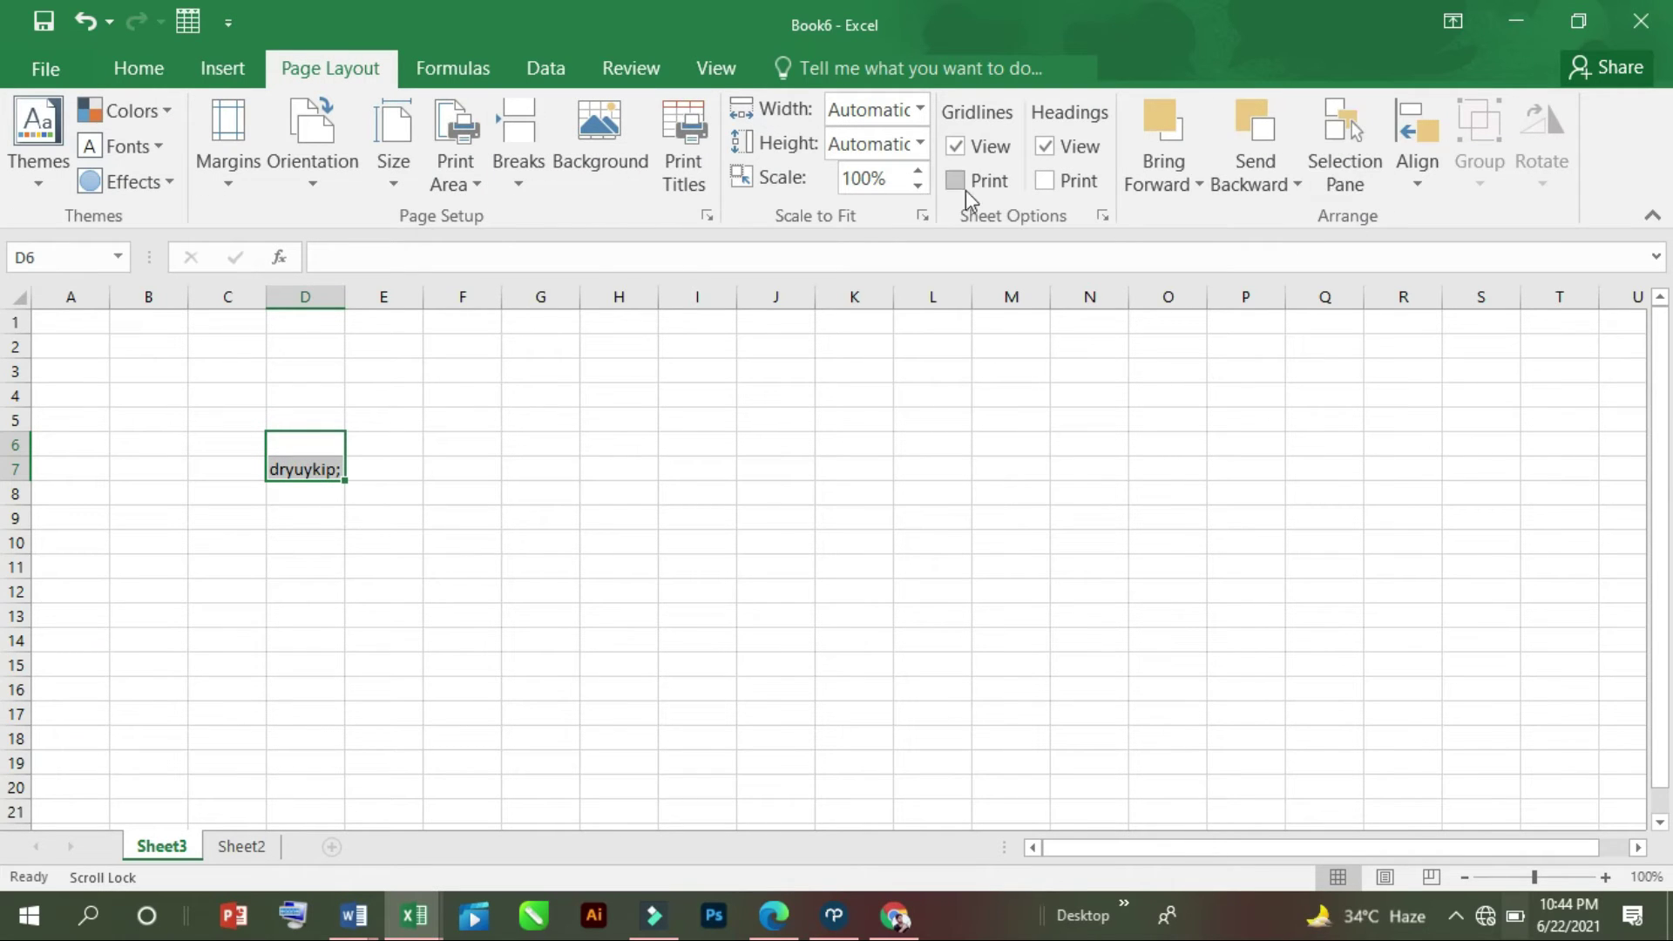
click(970, 148)
click(969, 148)
click(1046, 145)
click(466, 418)
click(297, 462)
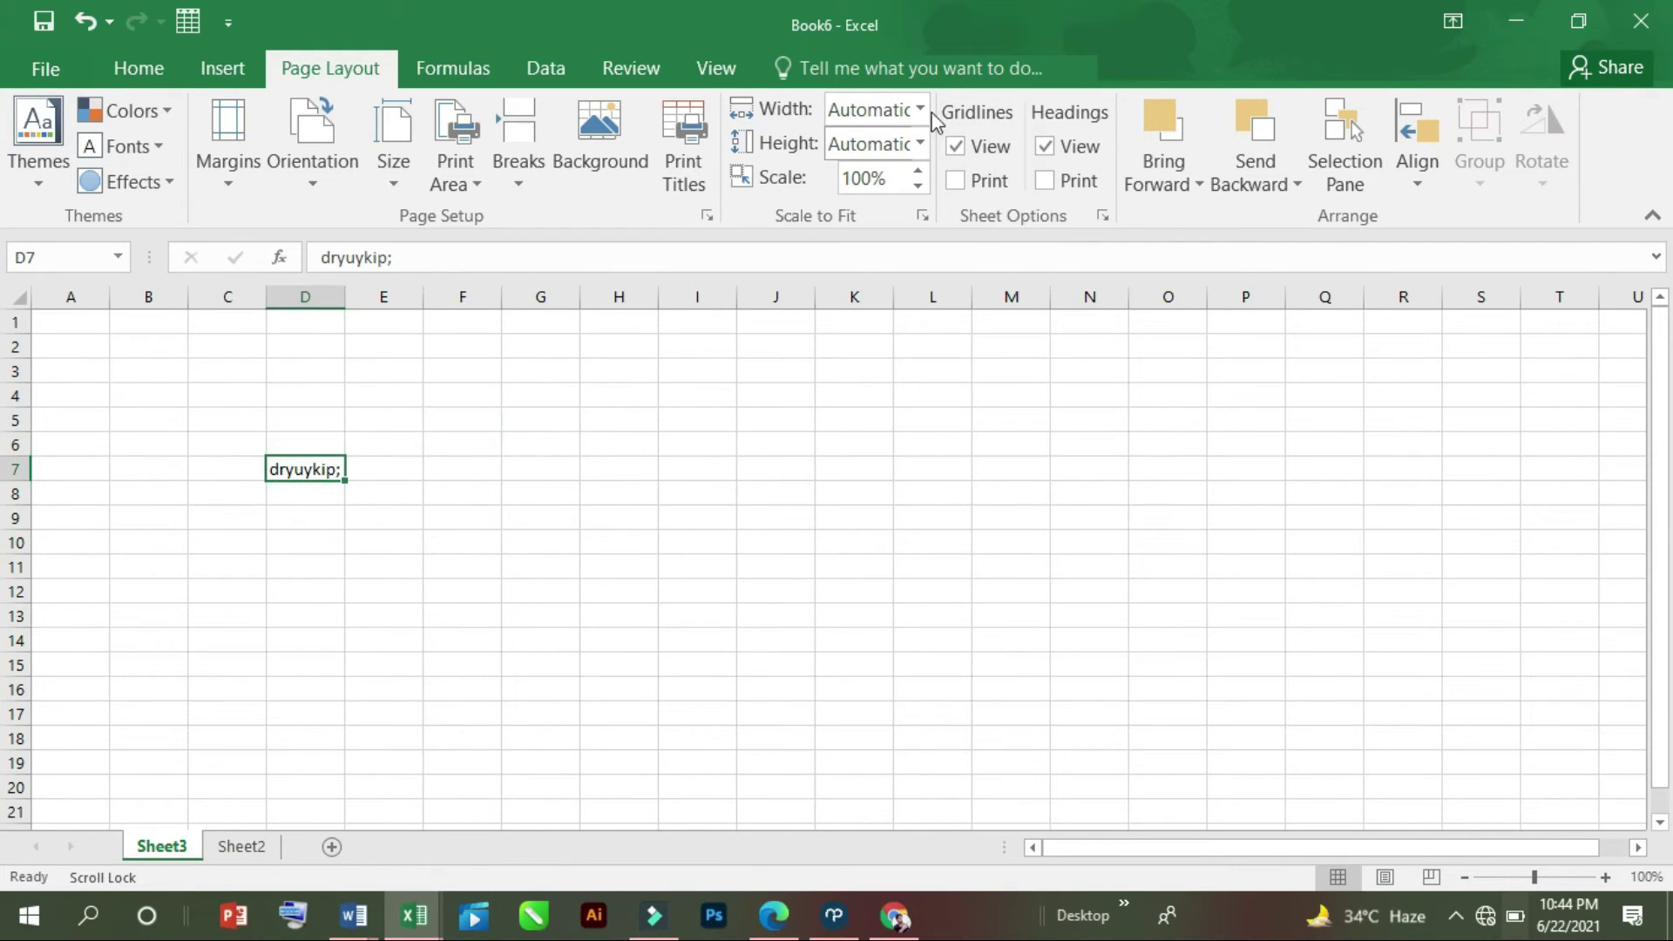
click(1044, 147)
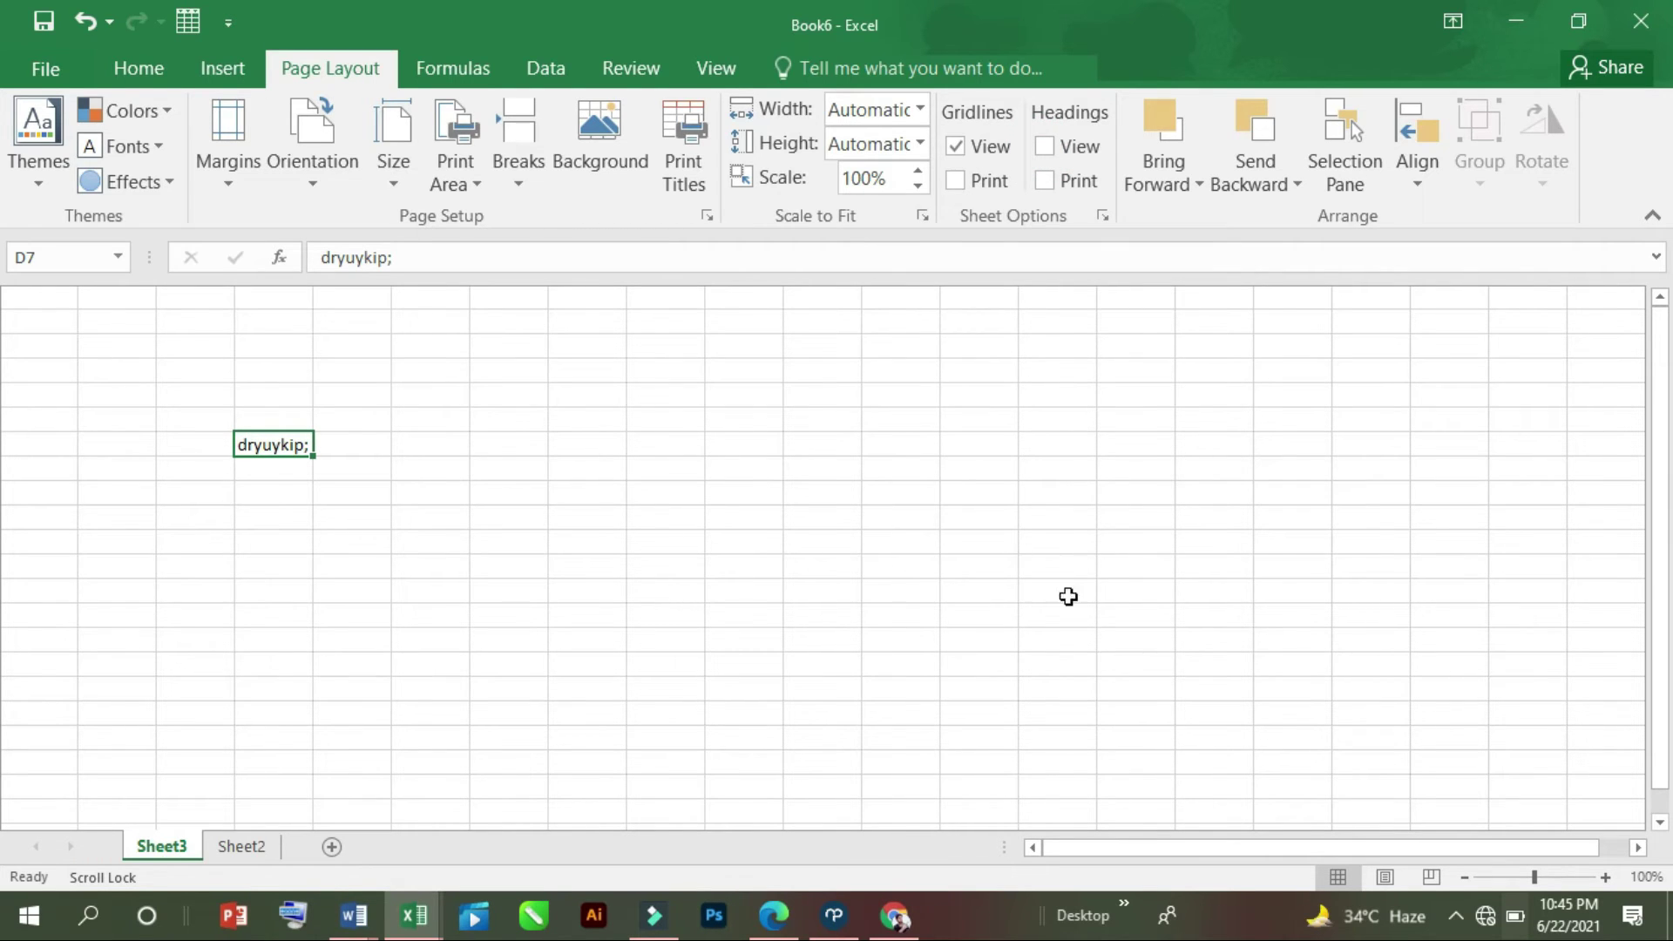
- Switch to the PDF in Edge and read the Underlining, Bold text, and Indentation and orientation sections
click(767, 916)
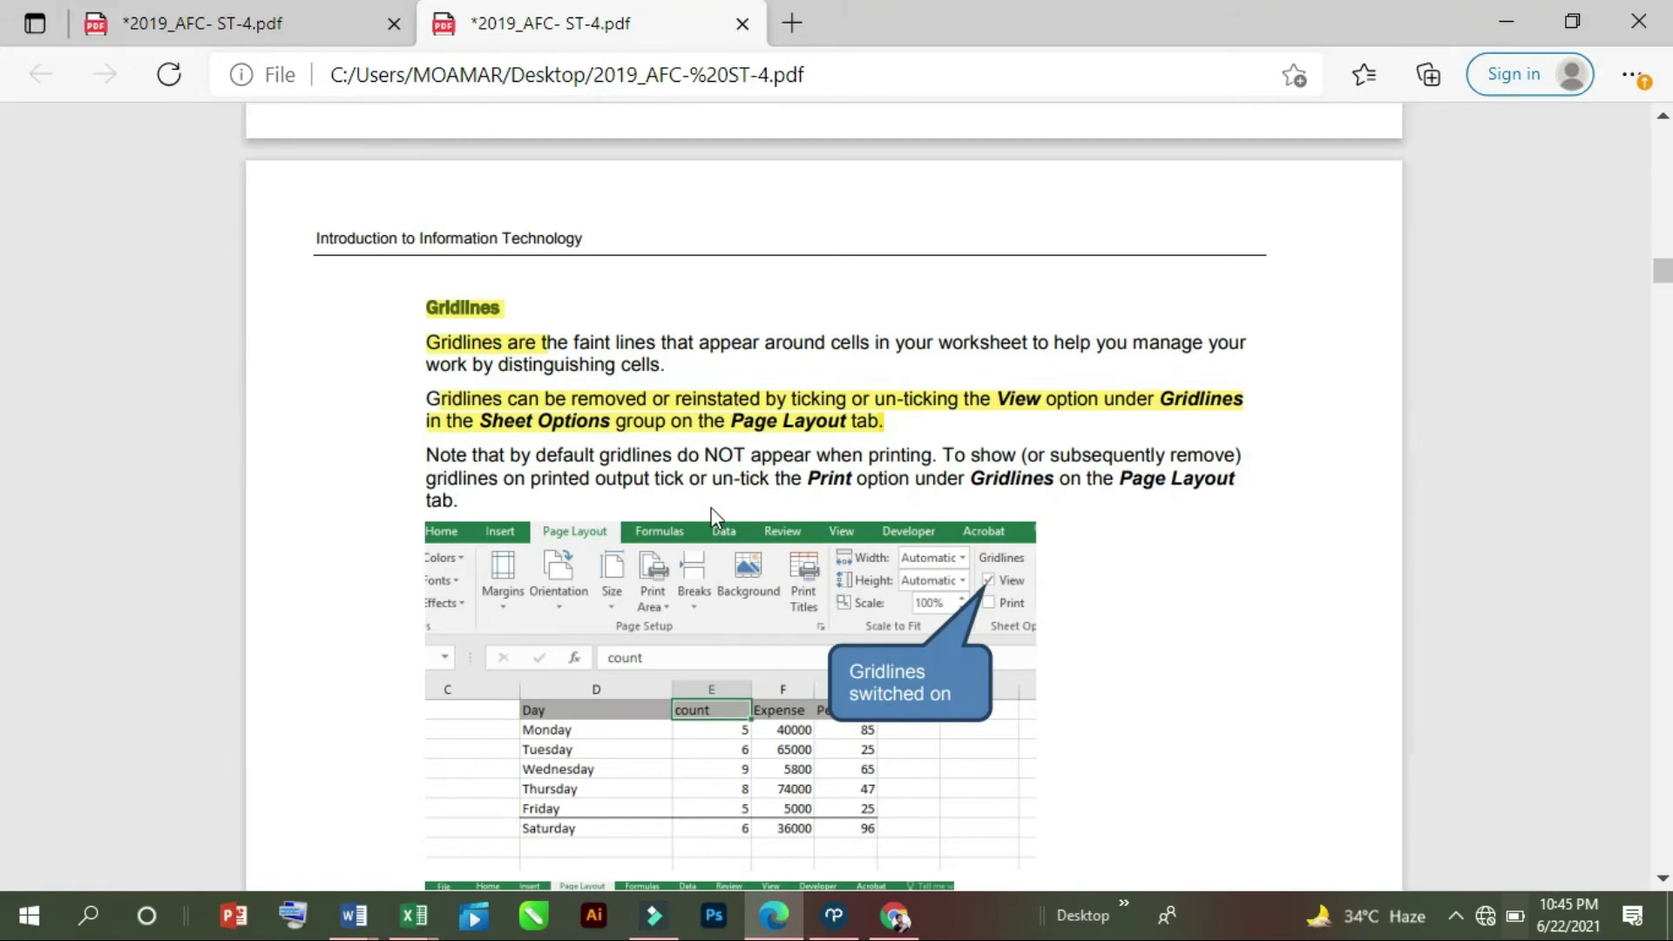
scroll(713, 514, down, 12)
scroll(697, 506, up, 2)
scroll(690, 503, down, 2)
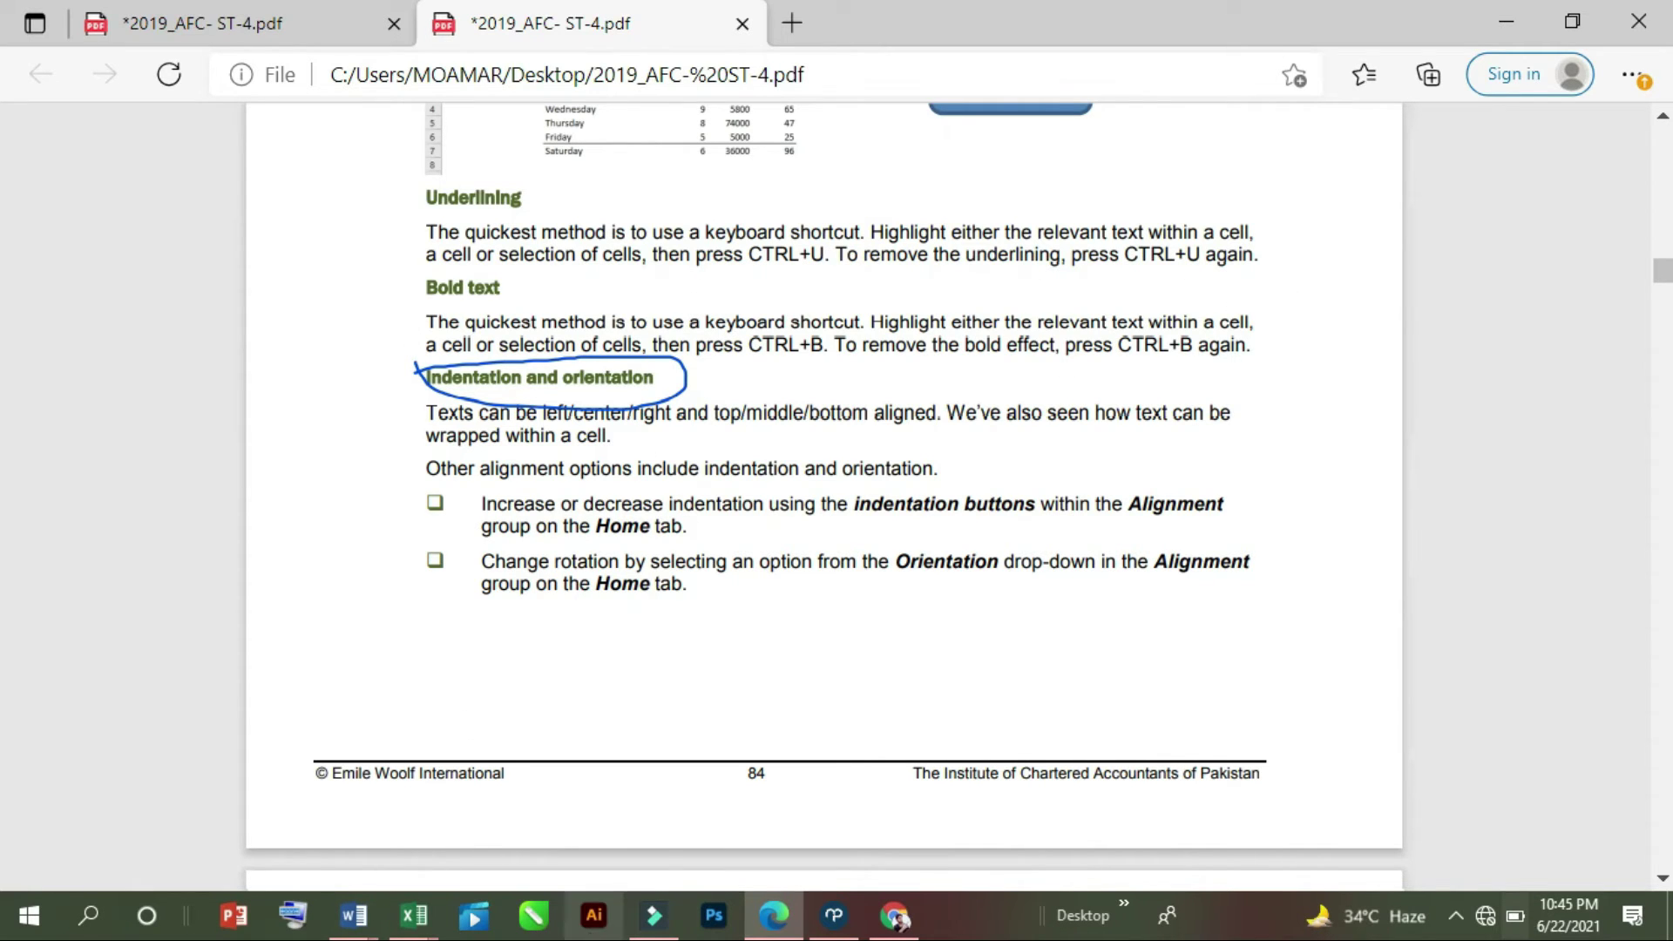
- Return to the Book6 workbook in Excel and underline the text "dryuykip;" in cell D7
click(414, 915)
click(401, 841)
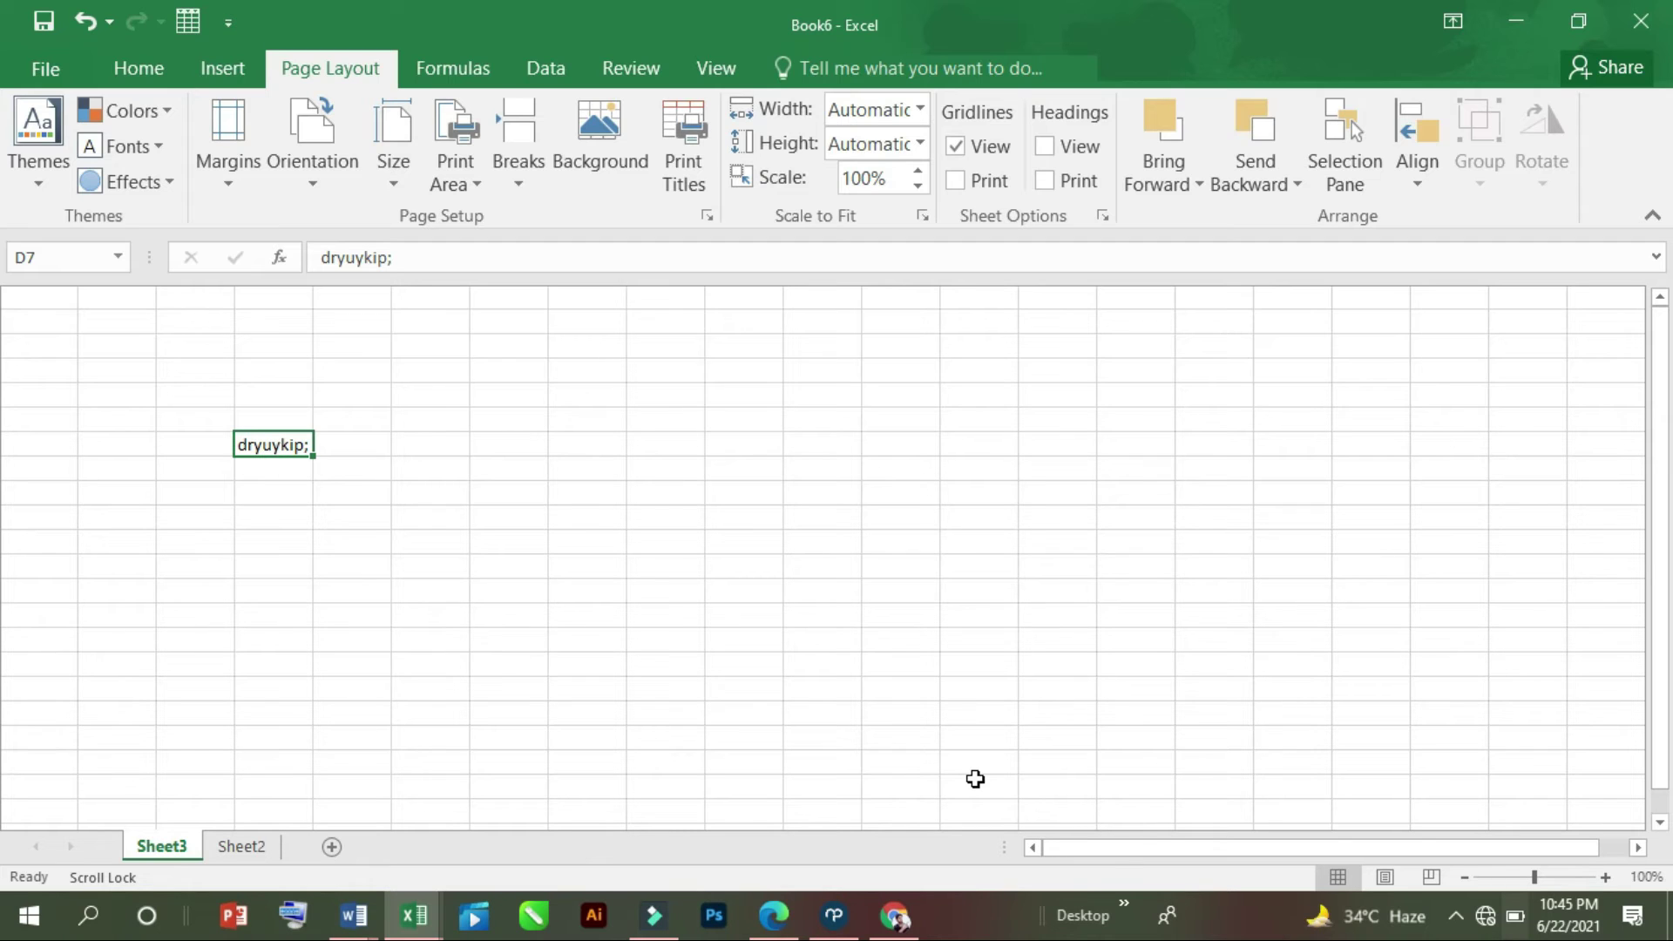
key(ctrl+u)
click(401, 502)
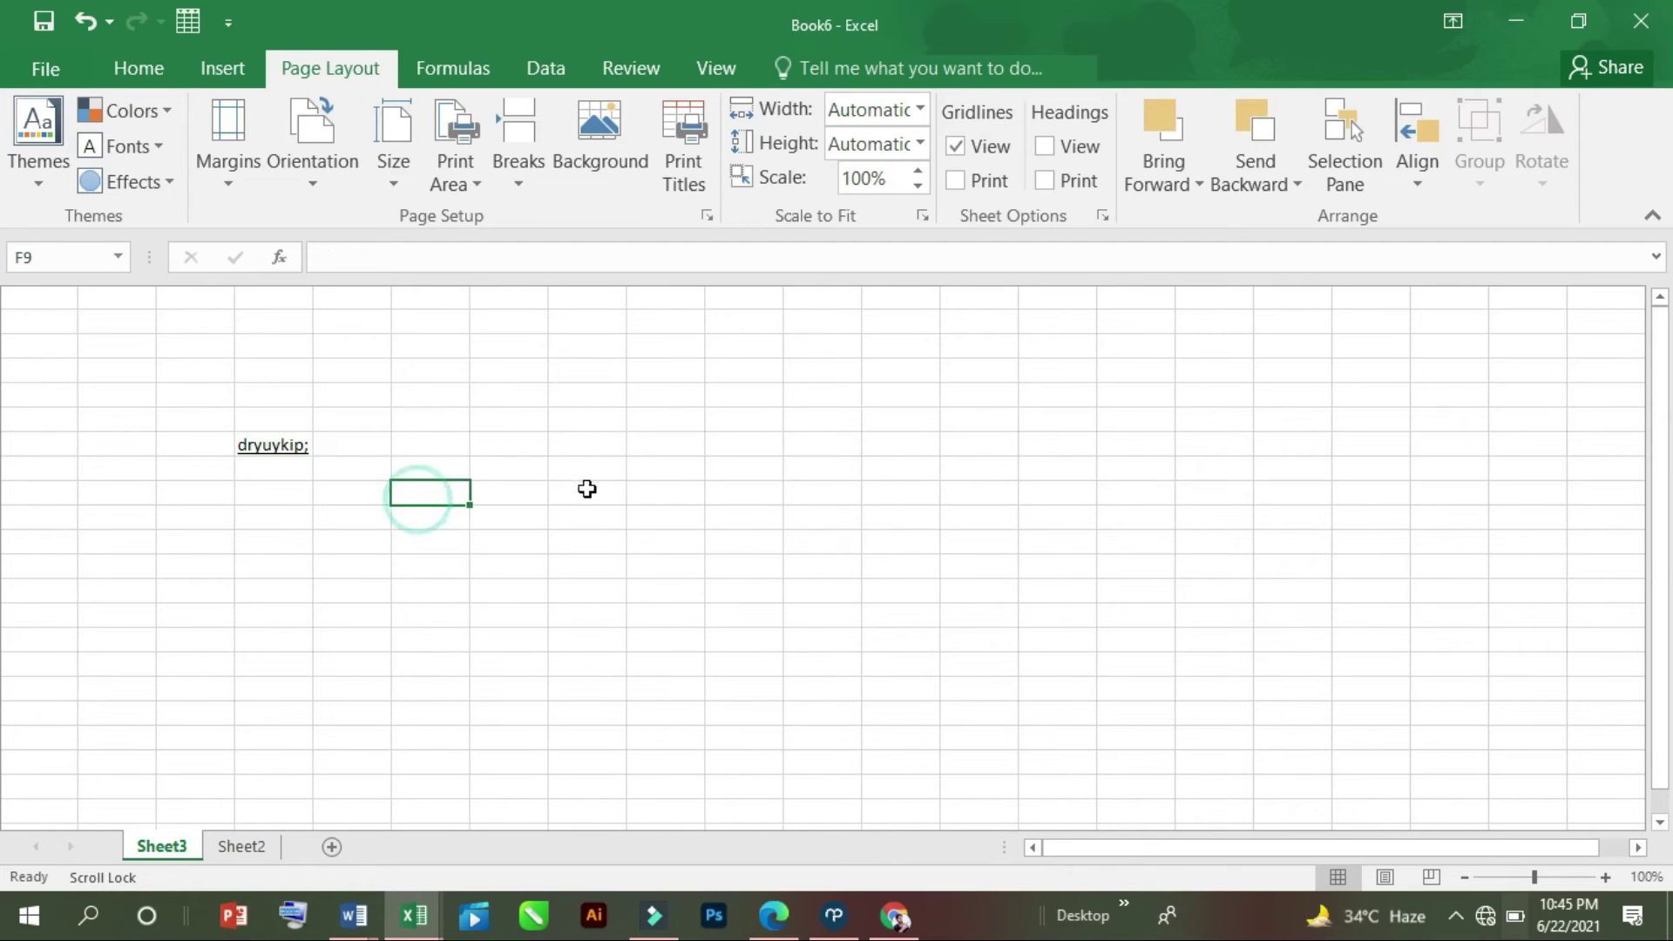
- Locate the font style options and remove the underline from the text in cell D7
click(163, 69)
click(178, 168)
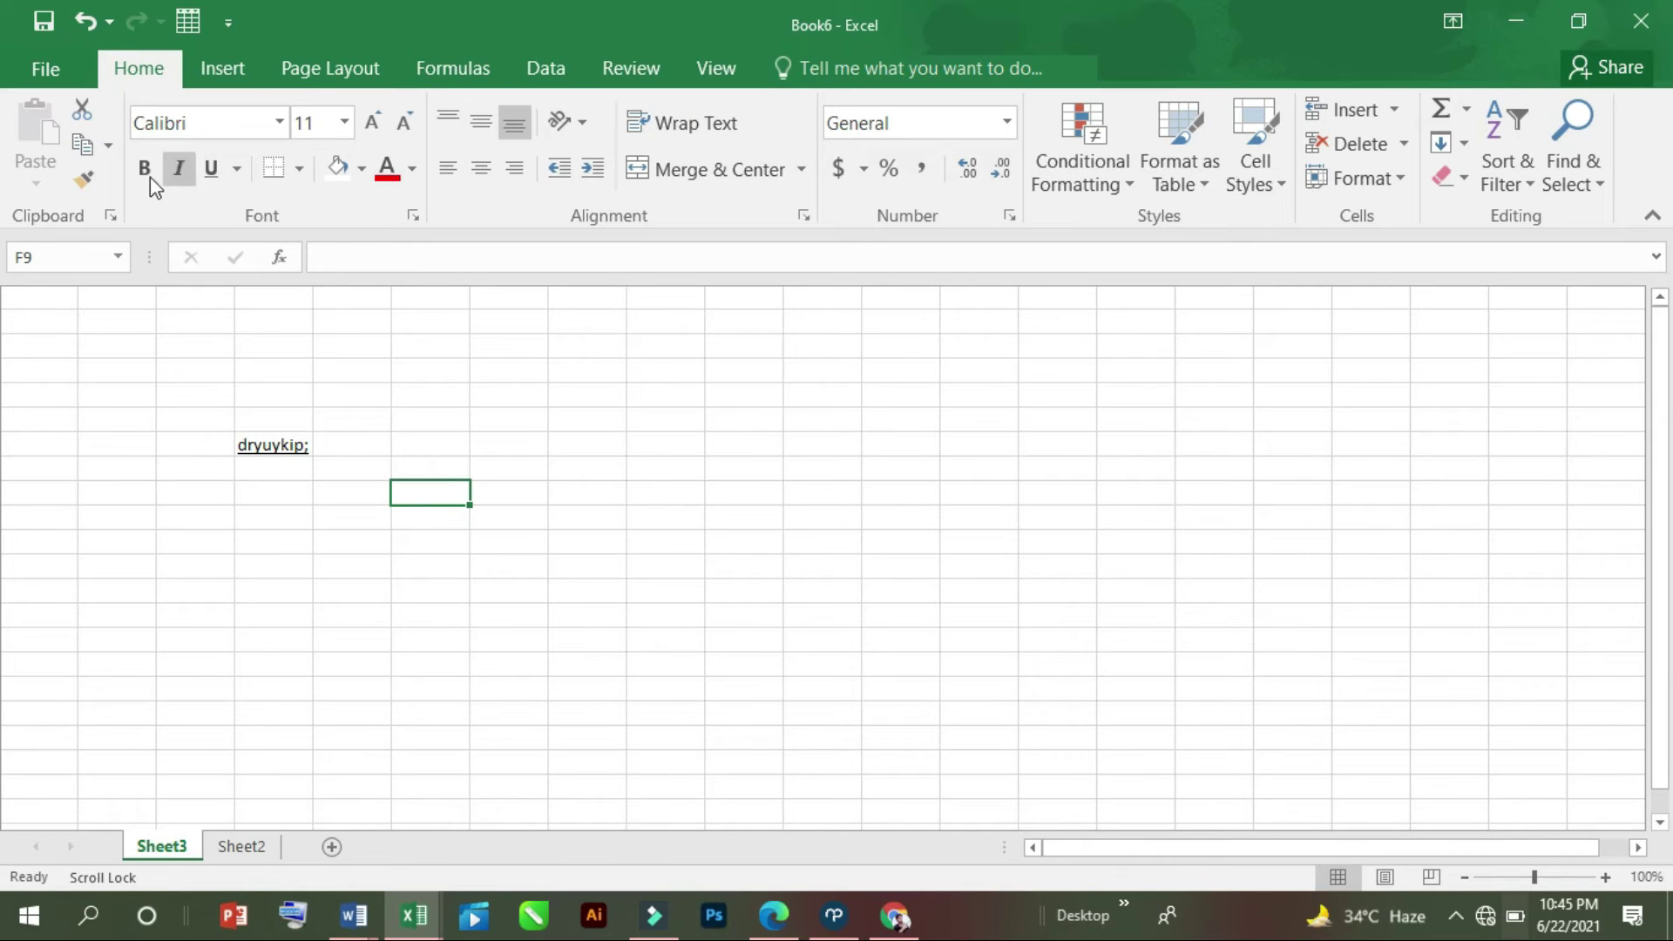
click(212, 171)
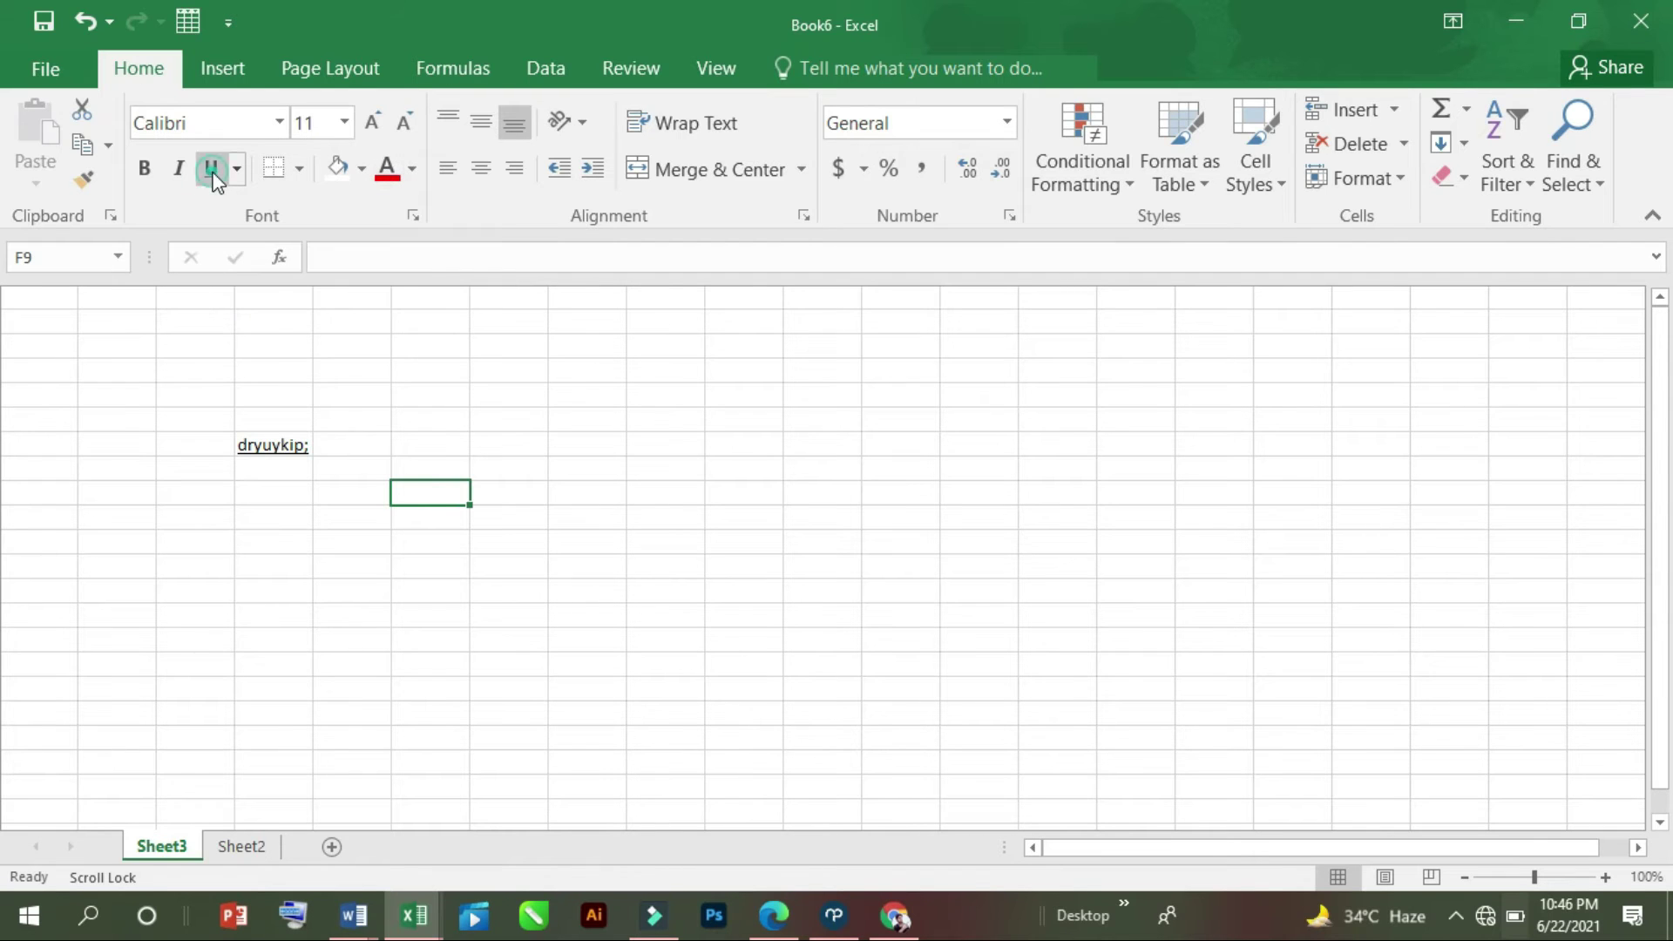
click(253, 450)
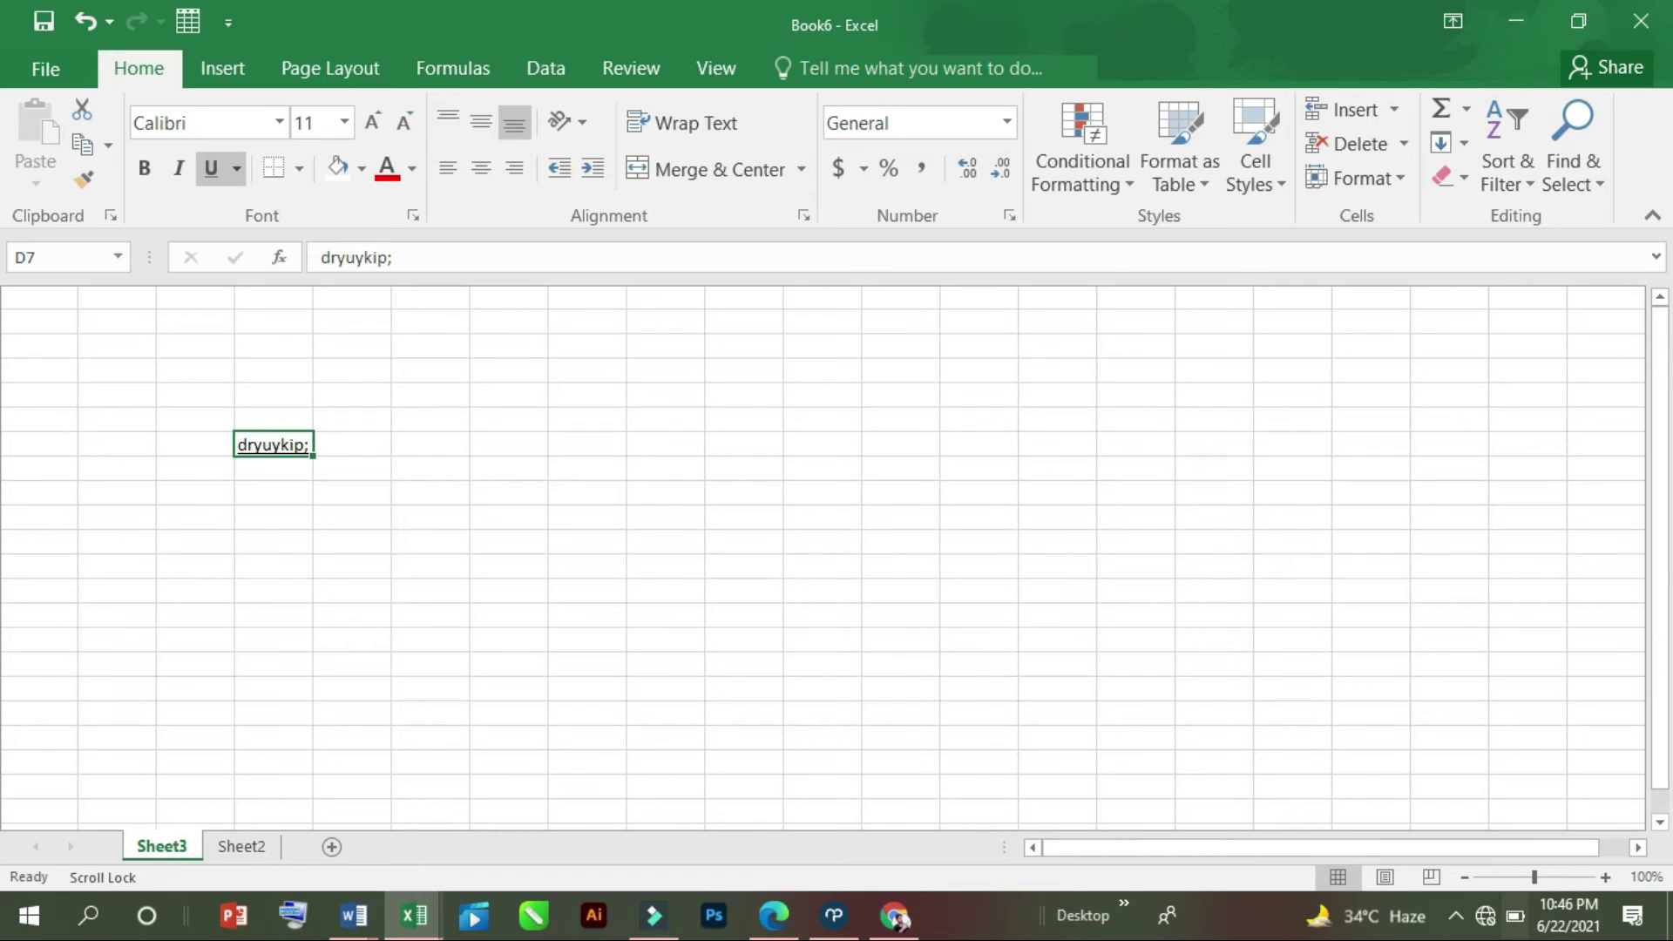
key(ctrl+u)
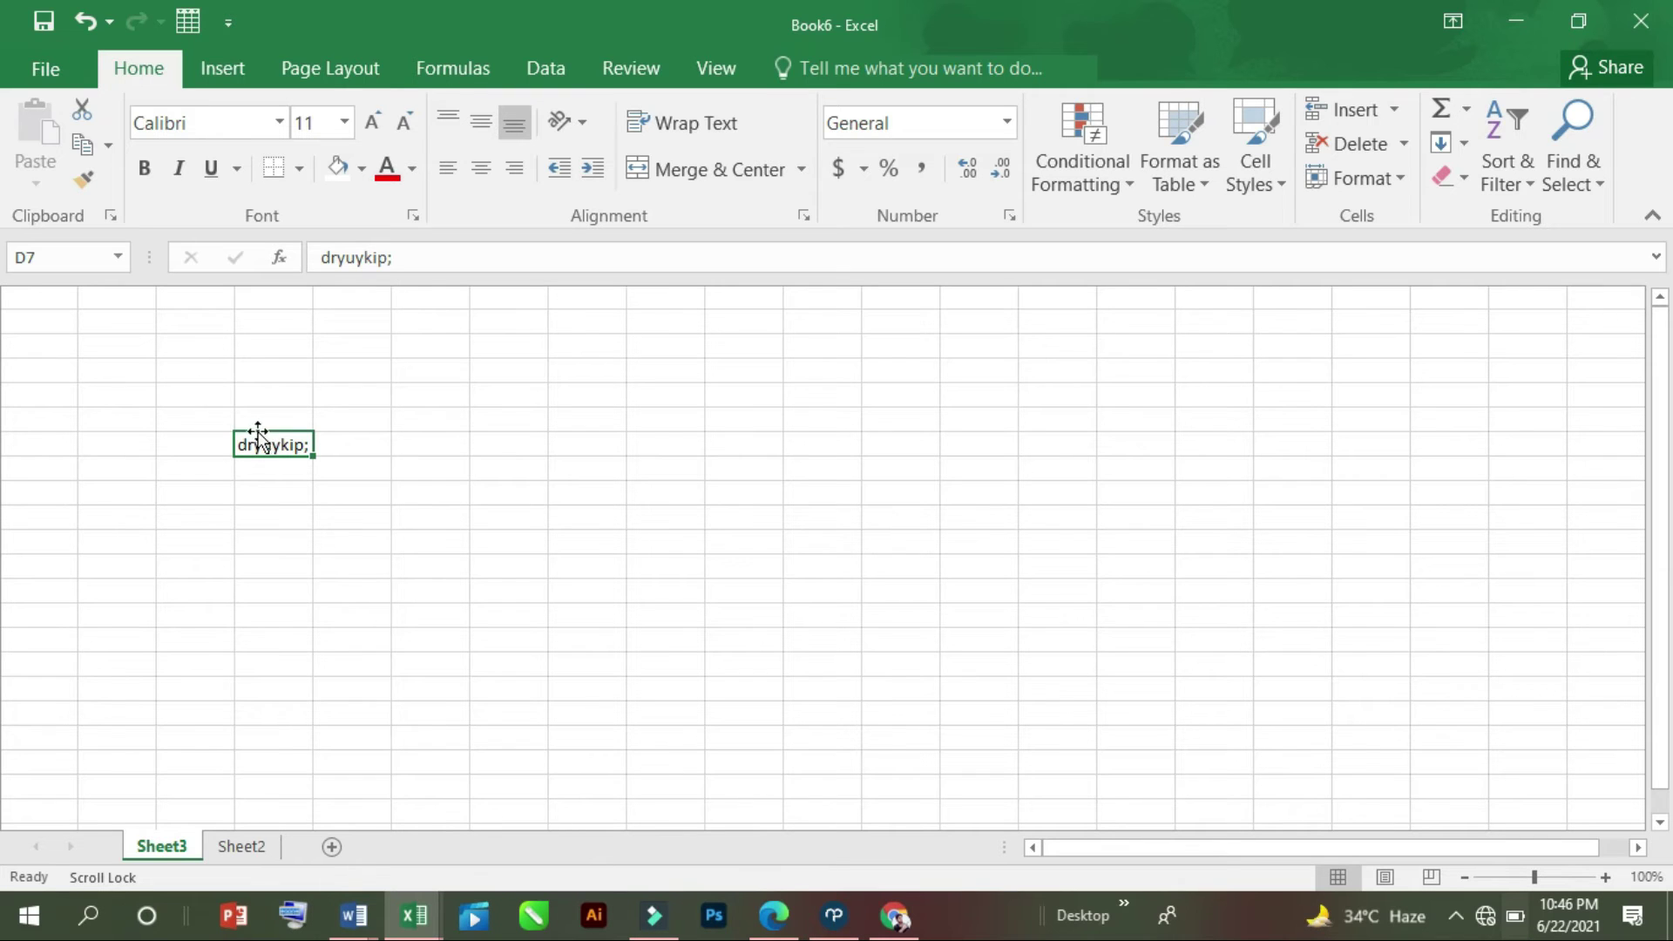
click(306, 467)
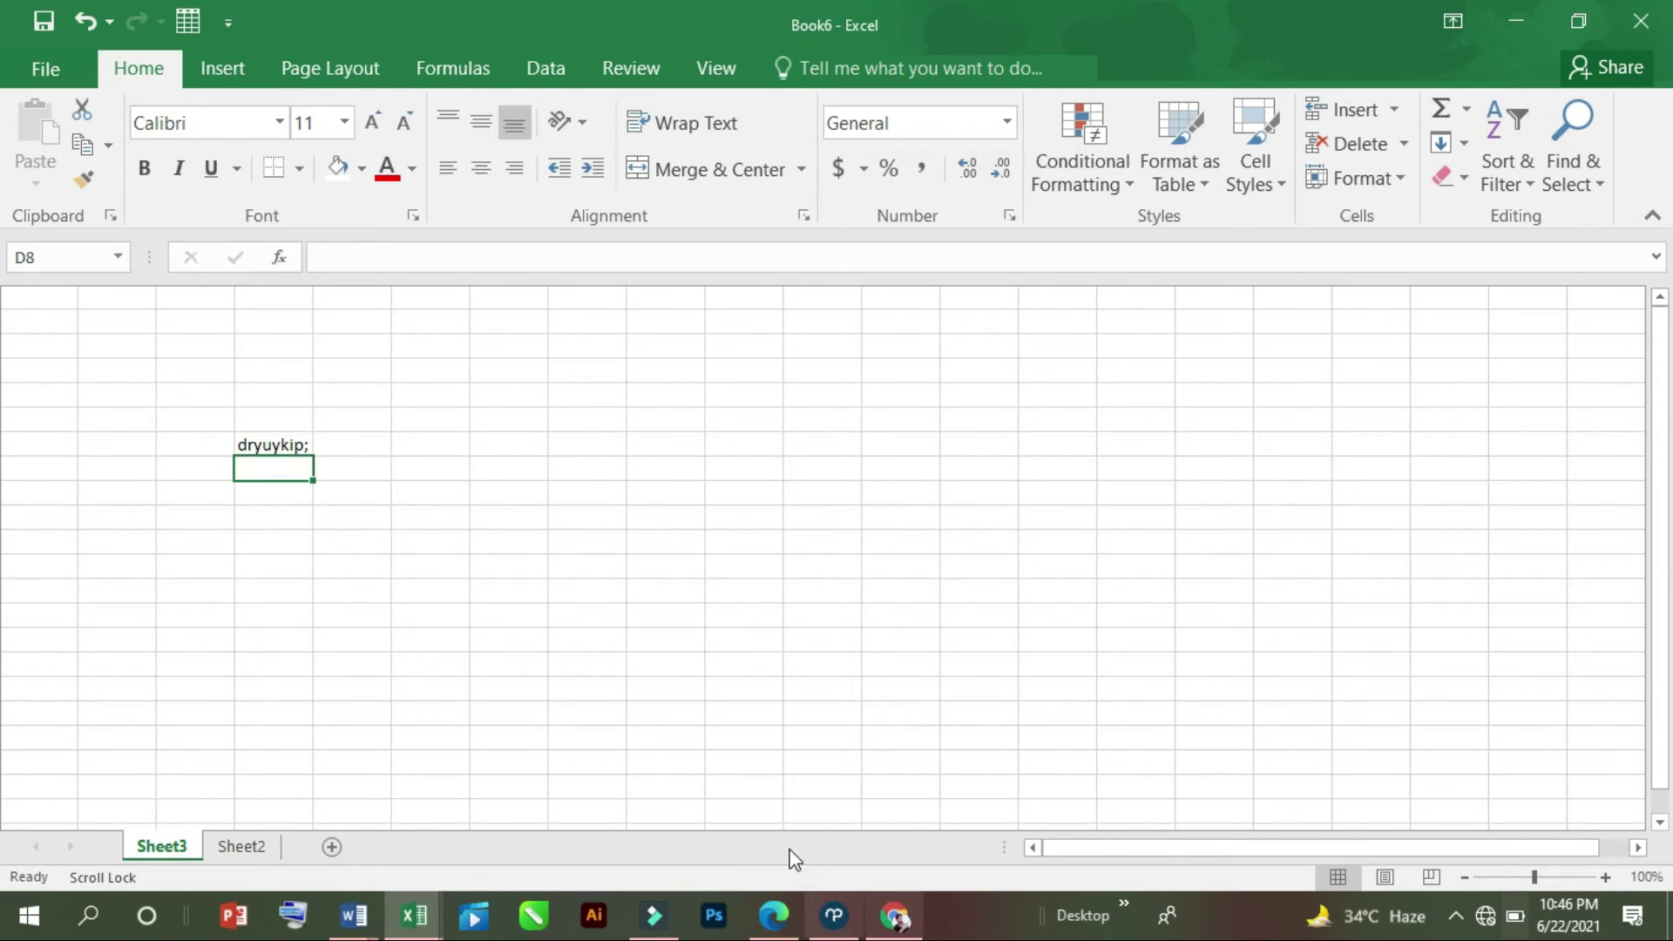
- Switch to the PDF in Edge and highlight "indentation buttons" and "Orientation" in yellow in the Indentation and orientation section
click(789, 929)
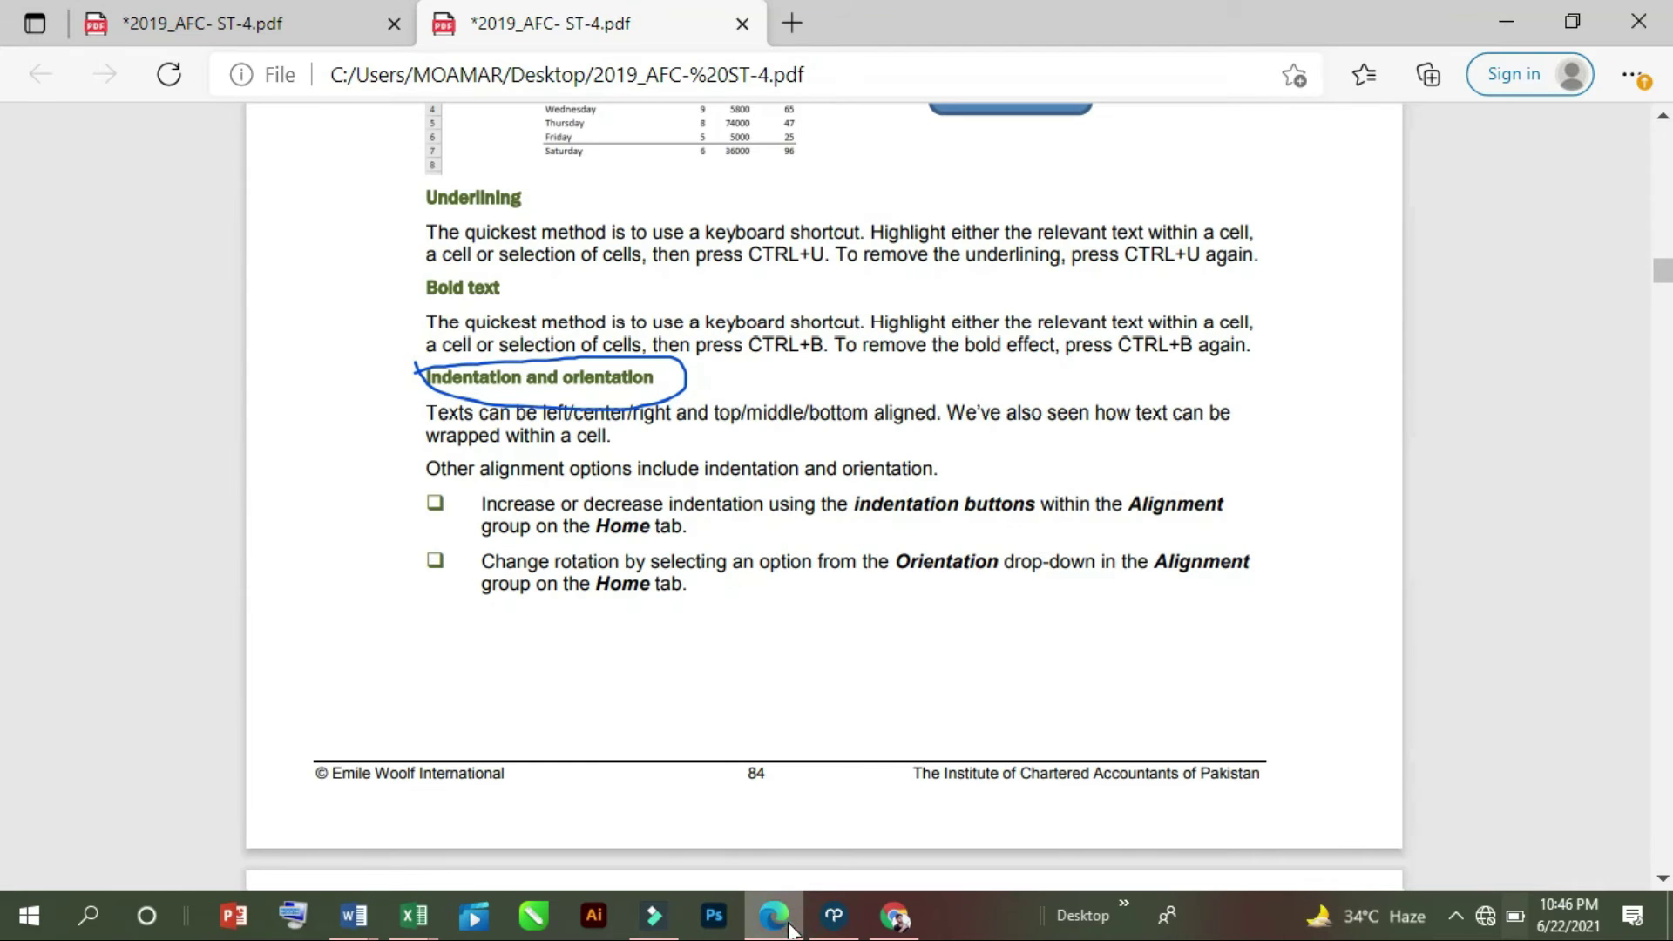
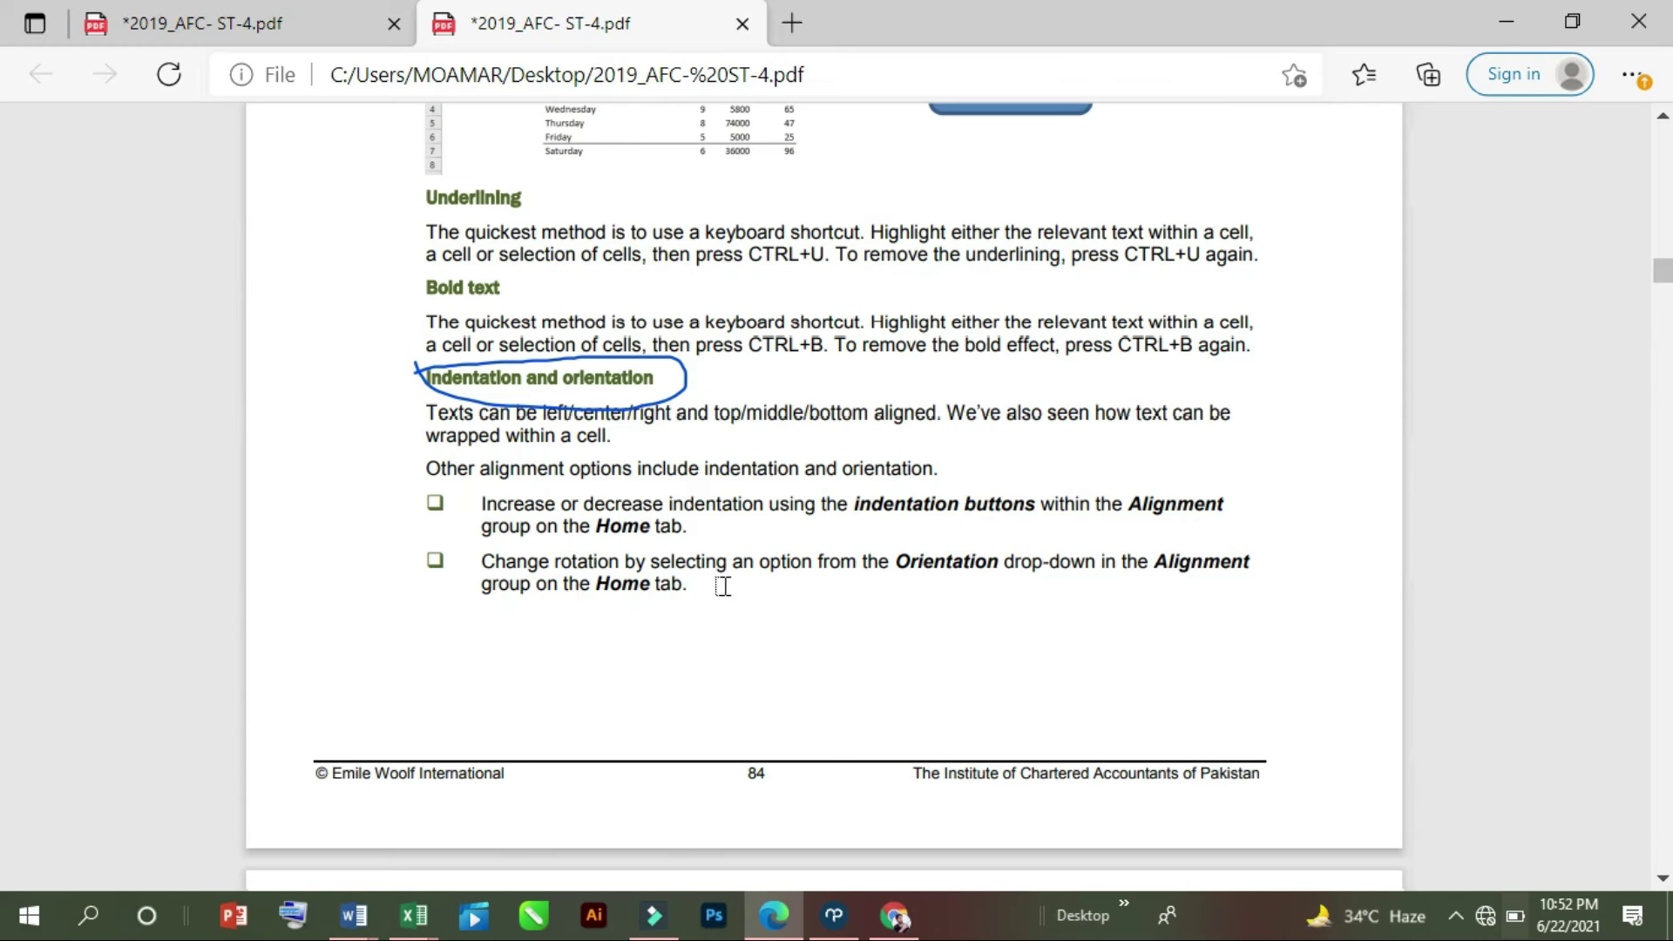
scroll(725, 585, down, 5)
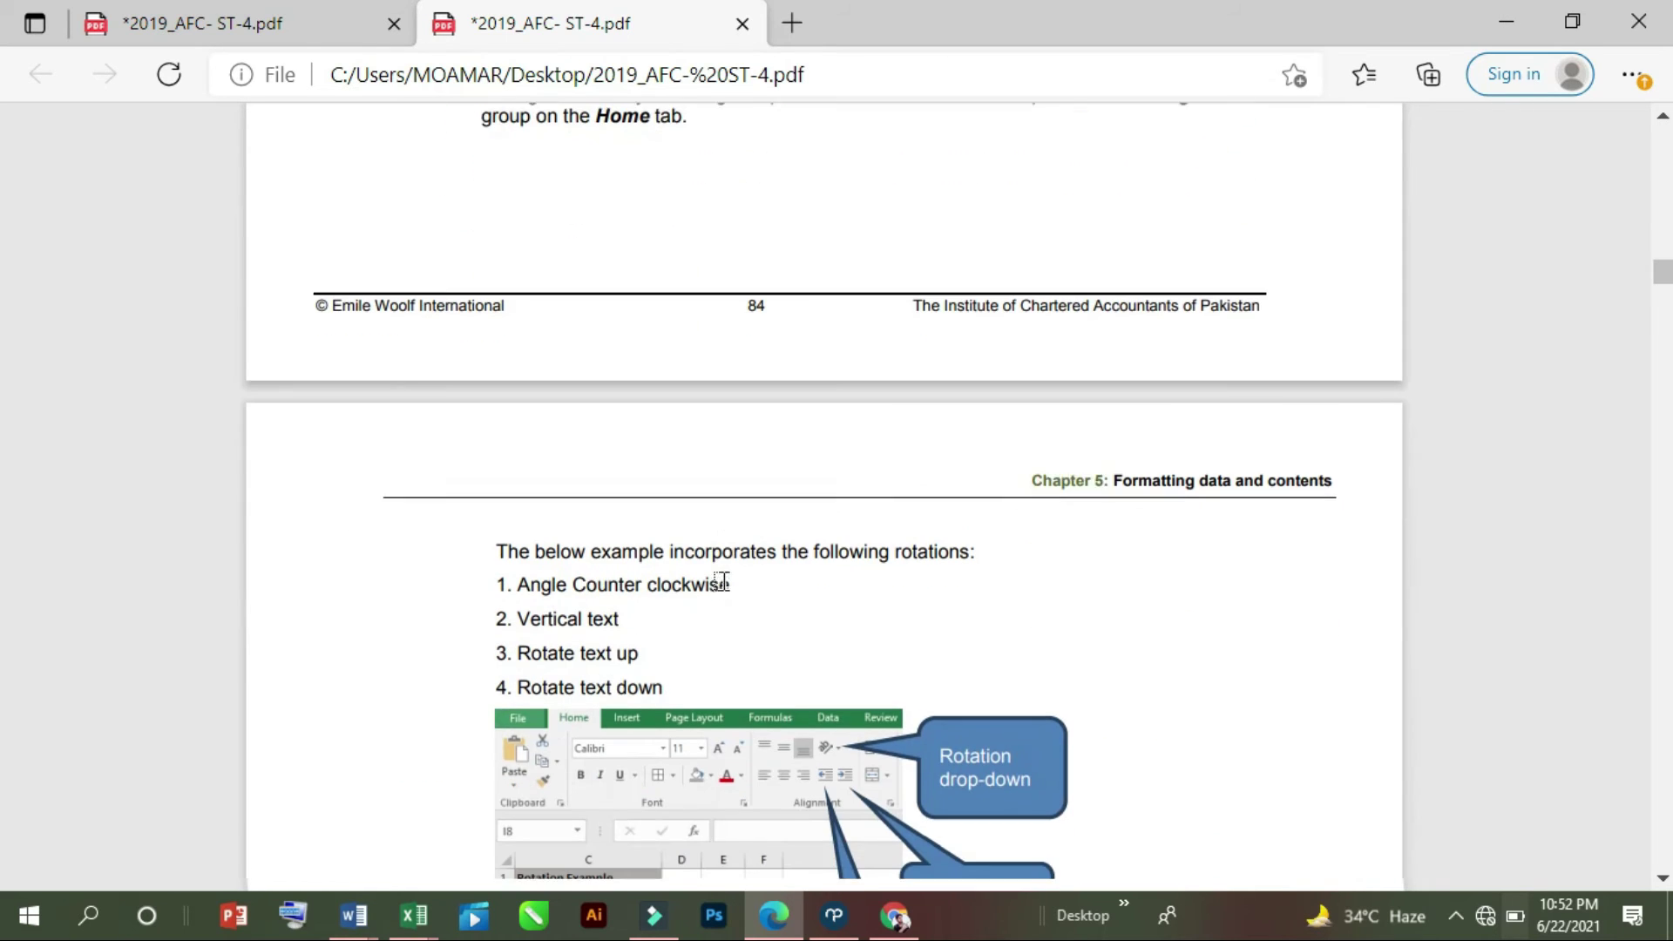
scroll(719, 581, up, 5)
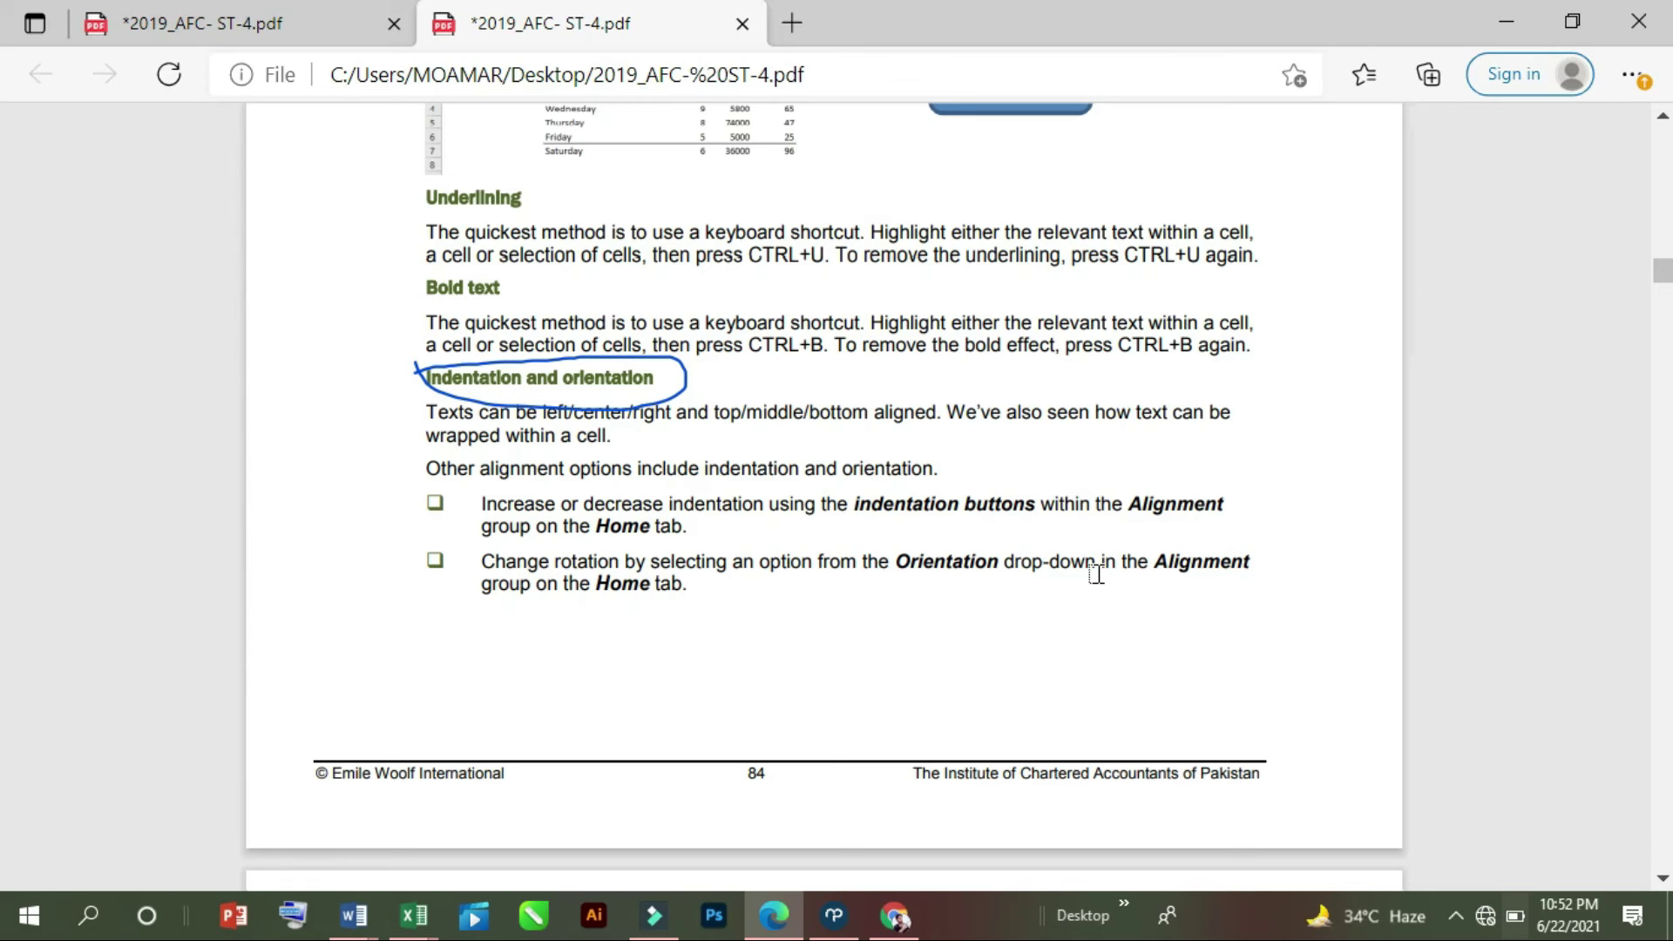
drag(863, 506, 1035, 507)
drag(898, 563, 1016, 565)
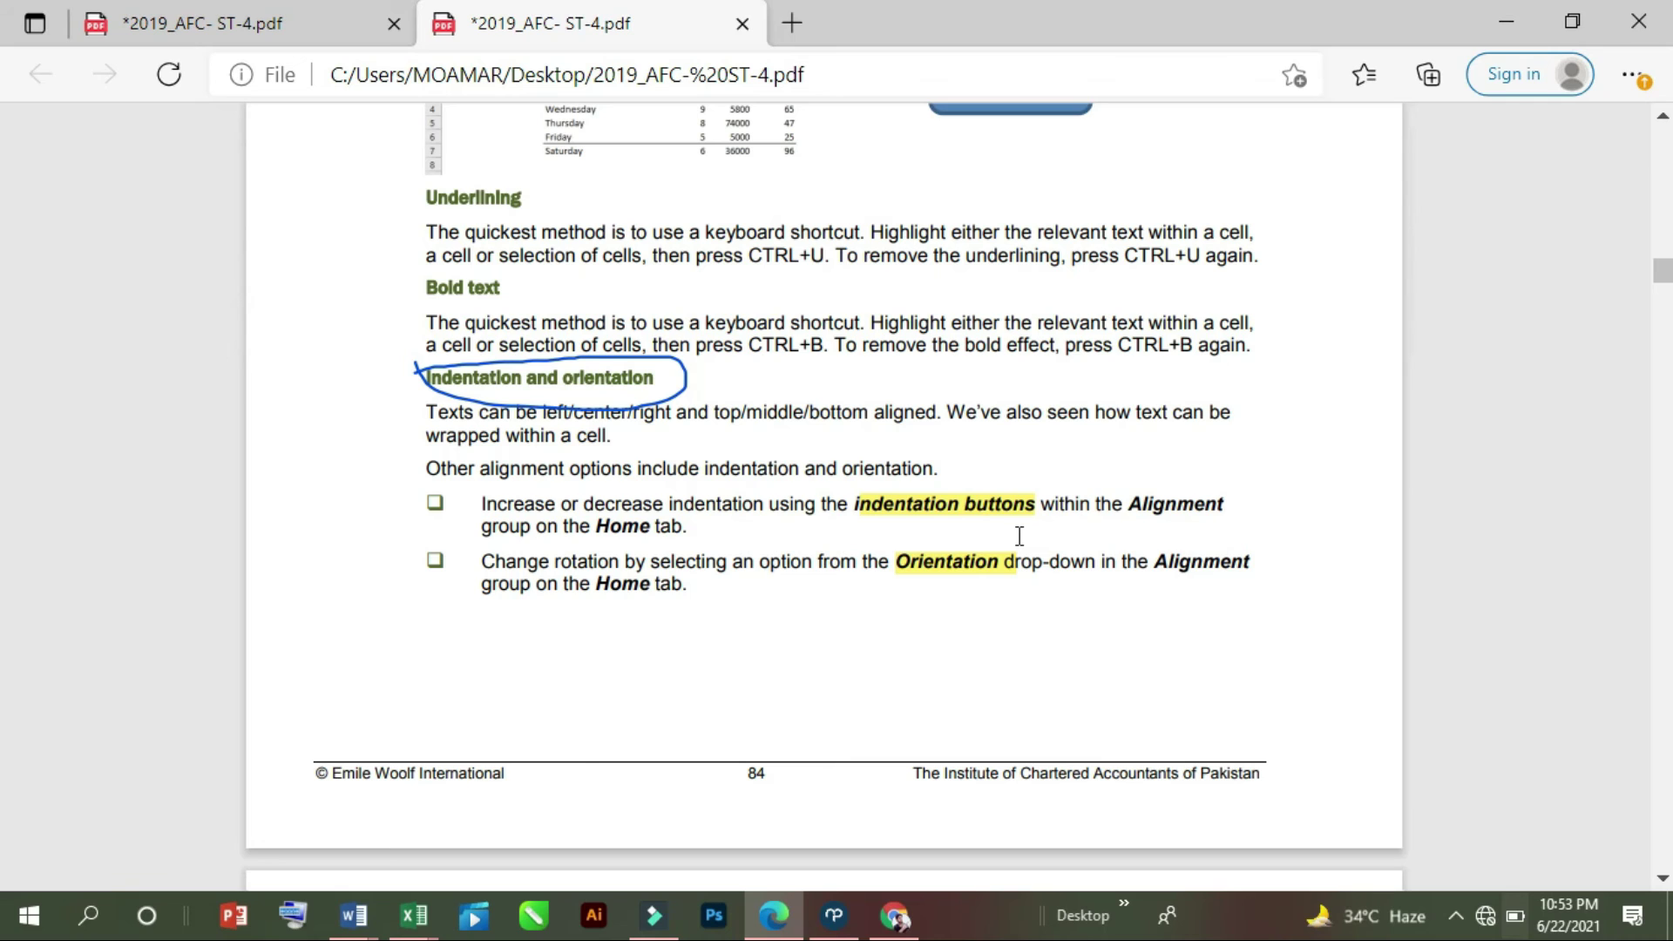
- Add a comment reading "imp" to the "indentation buttons" highlight and save it
click(1002, 493)
click(1059, 430)
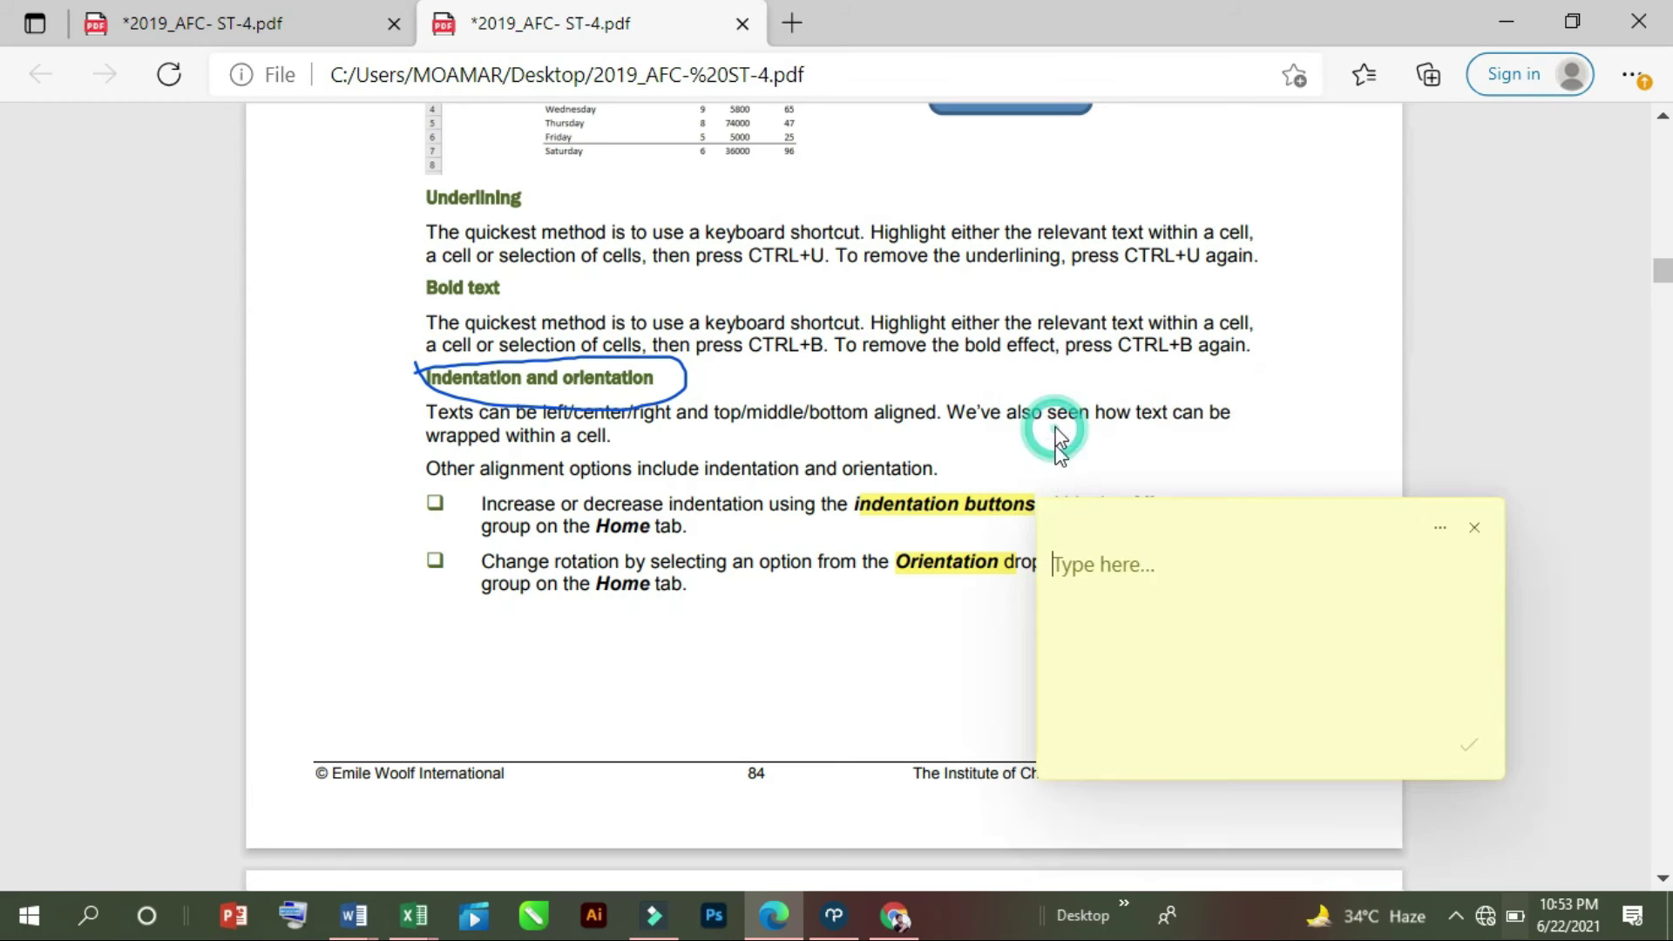
text(imp)
key(Return)
click(1471, 743)
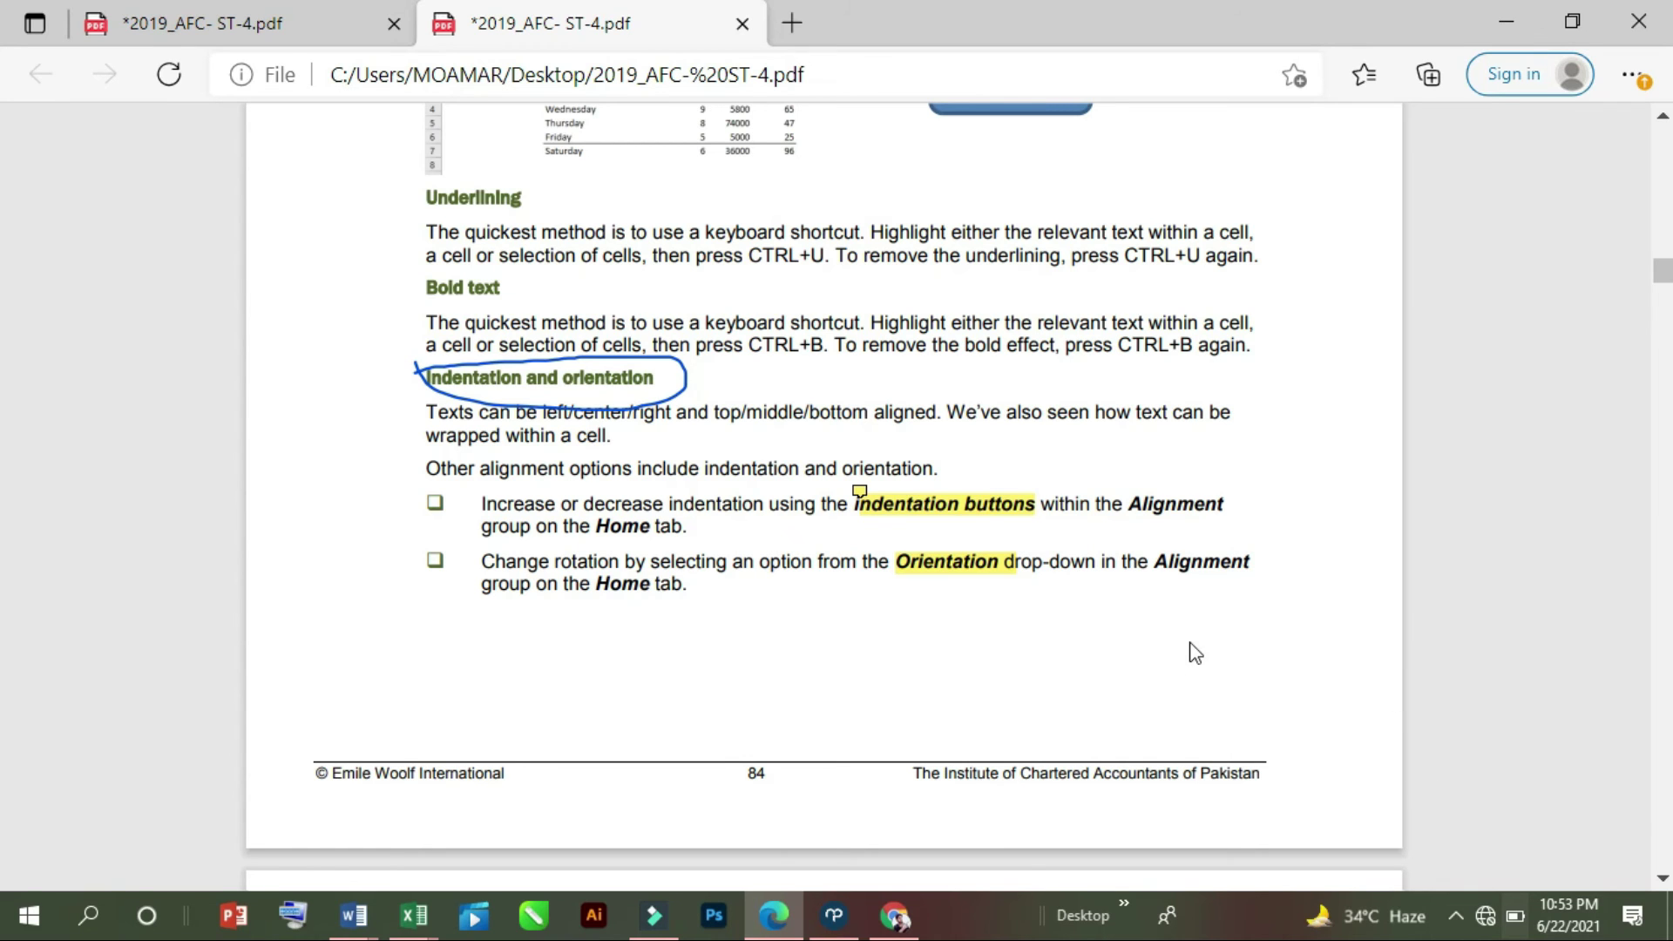
- Read the PDF's rotation and indentation examples on the following page and return to the Book6 workbook in Excel
scroll(1171, 640, down, 5)
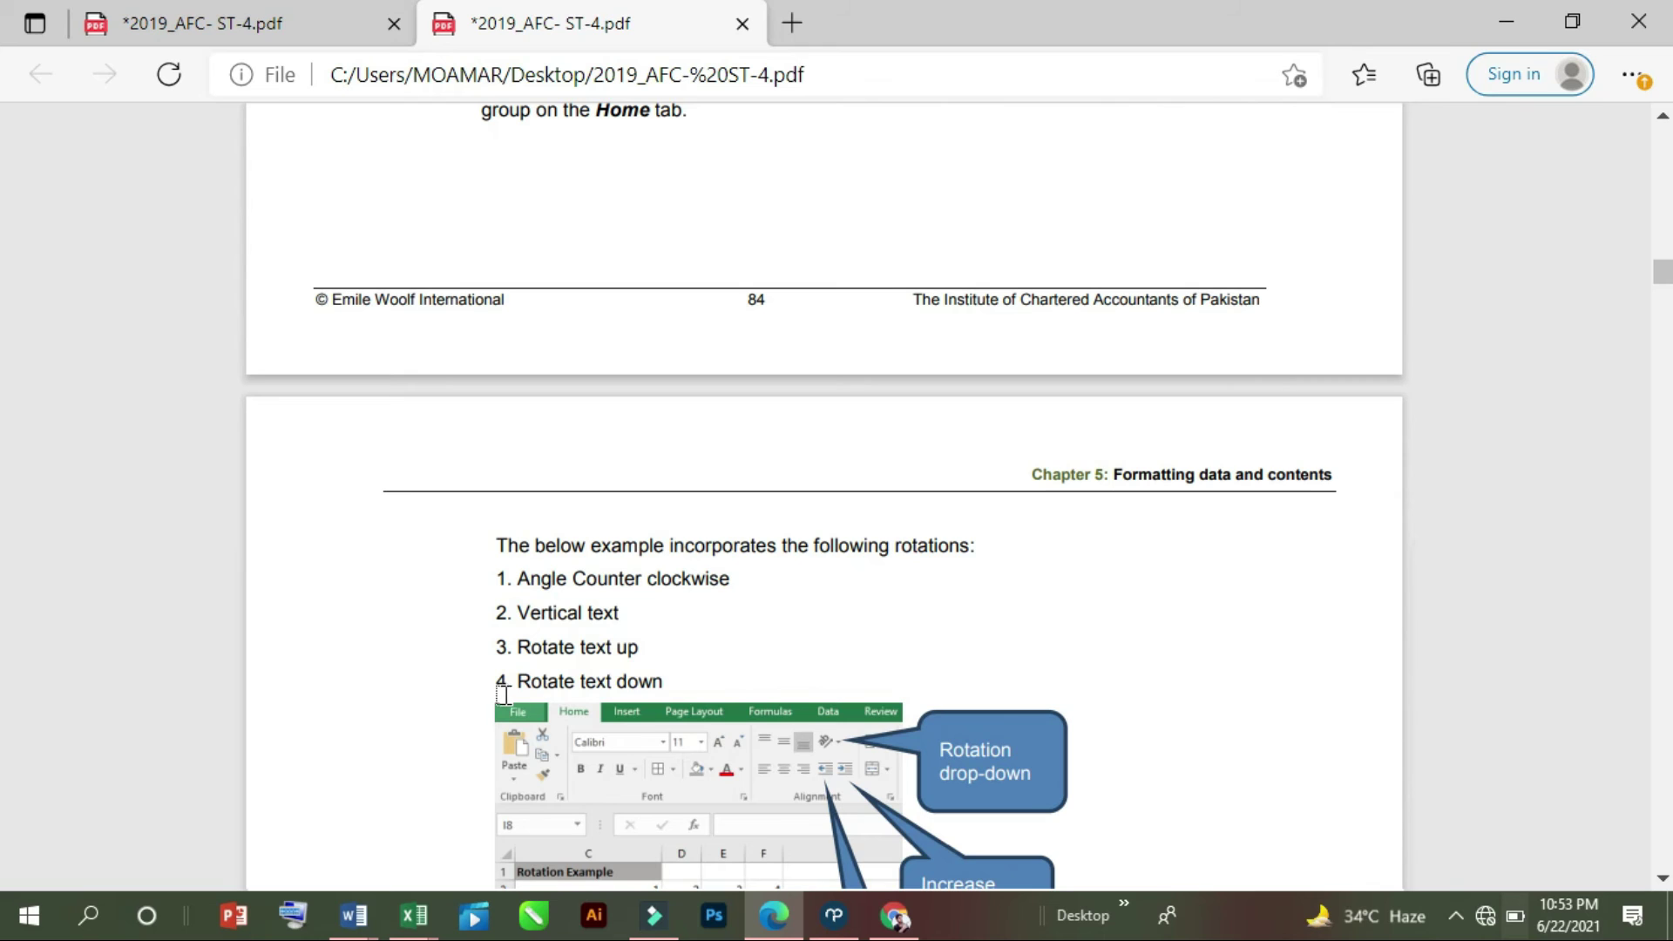
scroll(418, 590, down, 5)
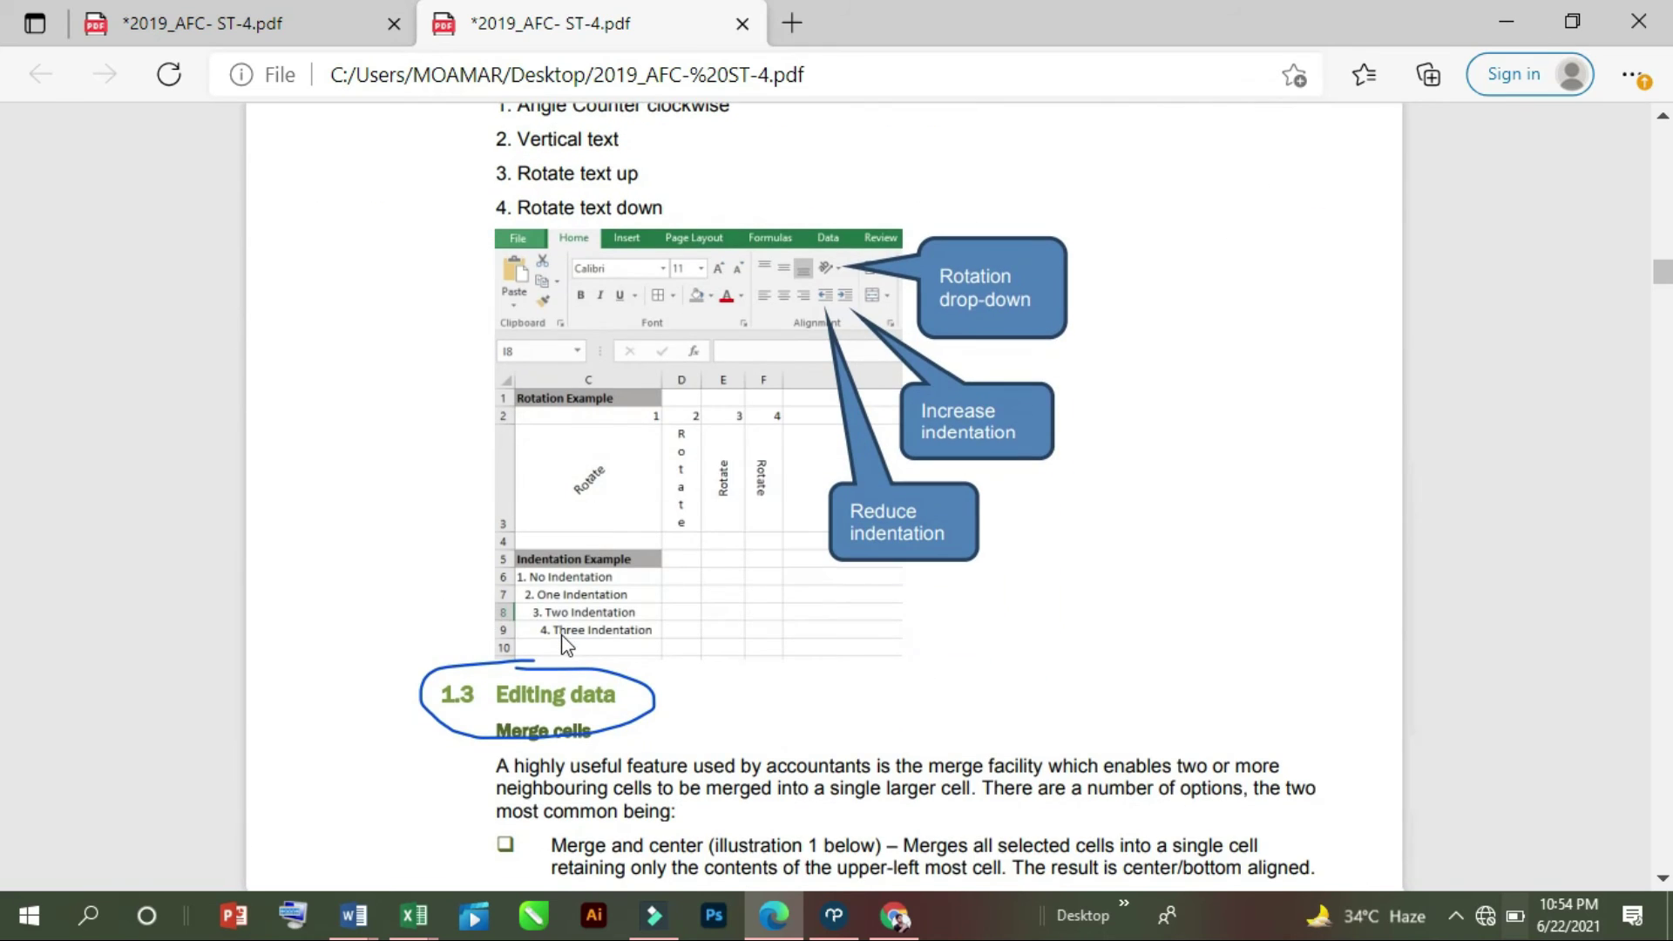
scroll(563, 646, up, 3)
scroll(565, 645, up, 3)
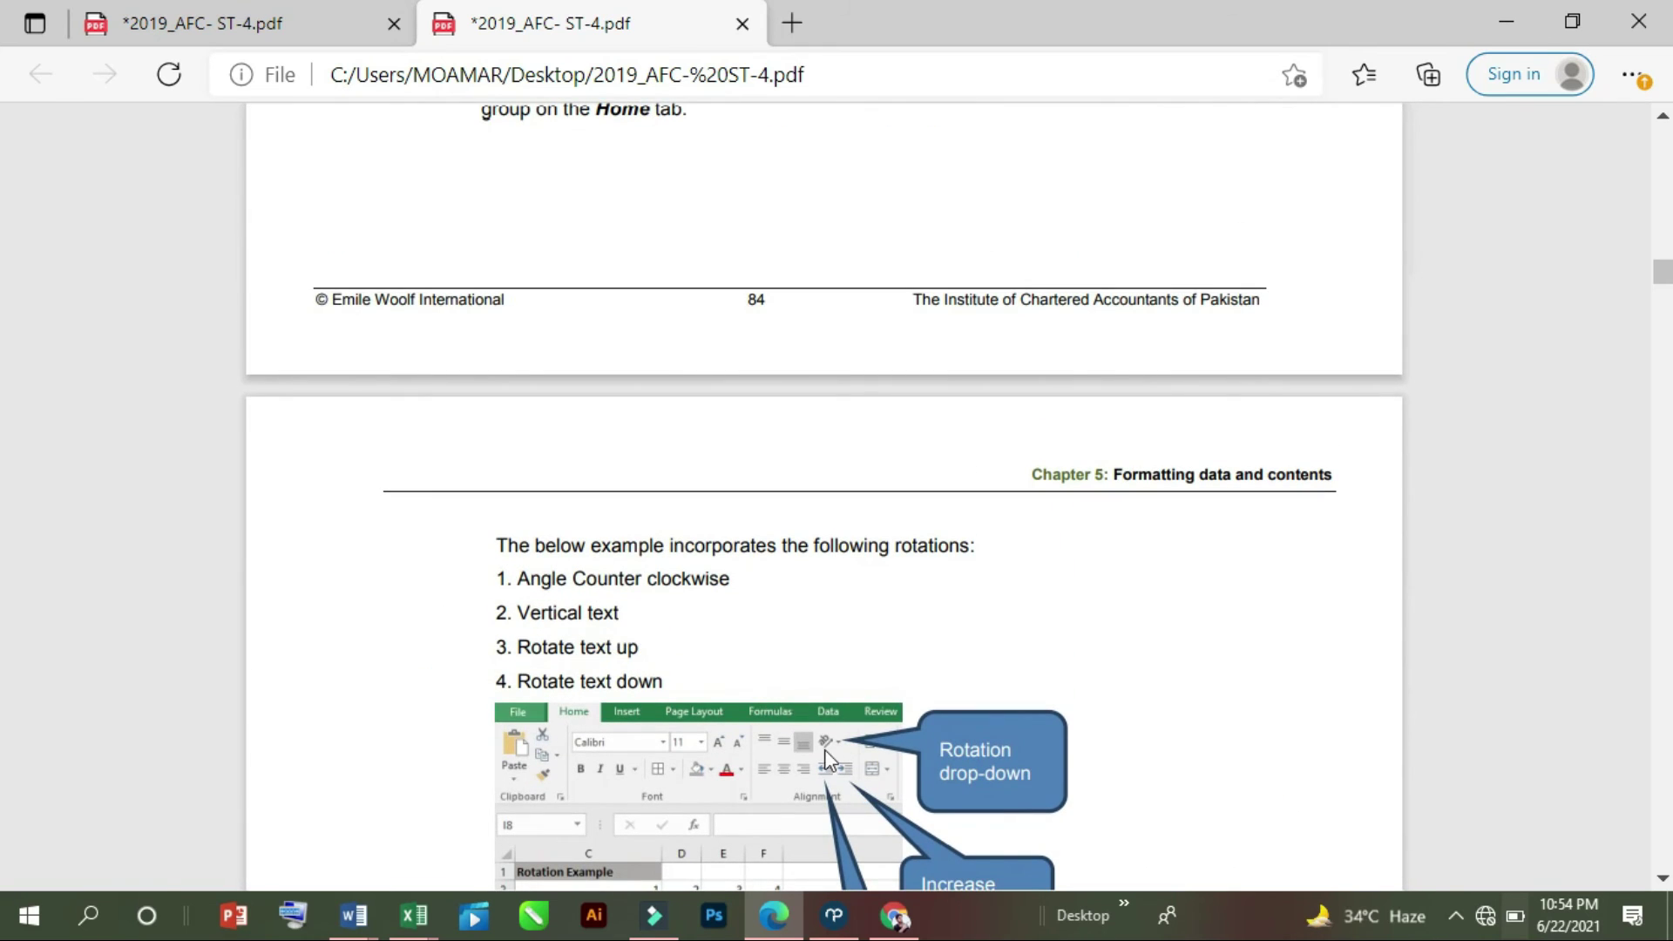
click(414, 915)
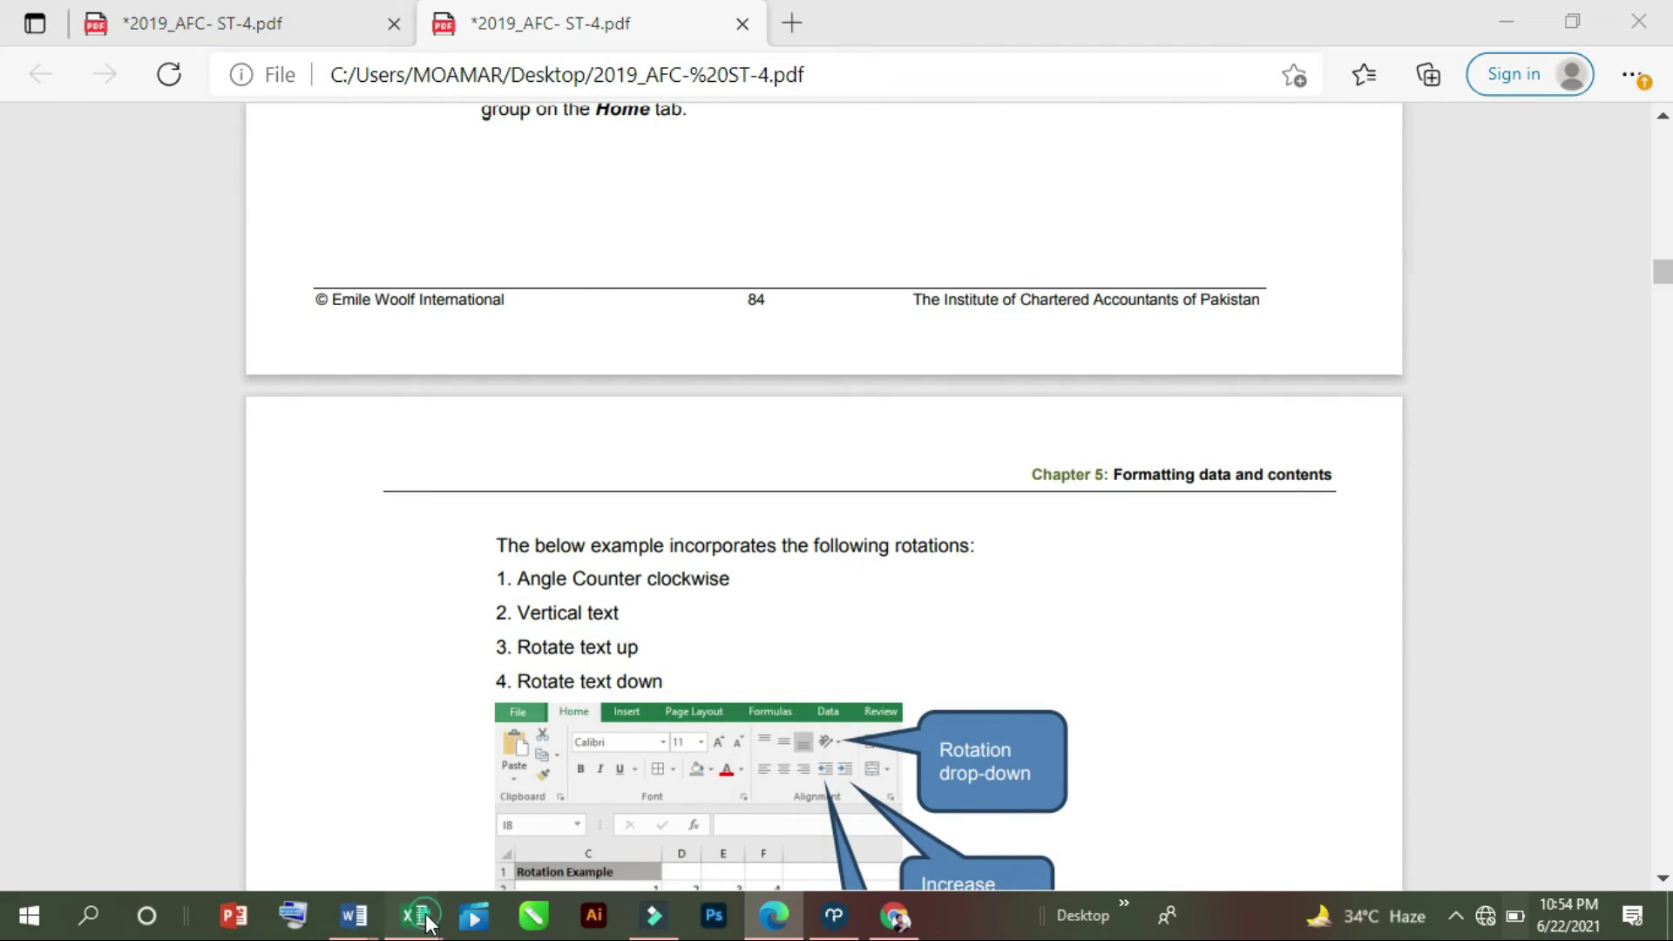
click(420, 856)
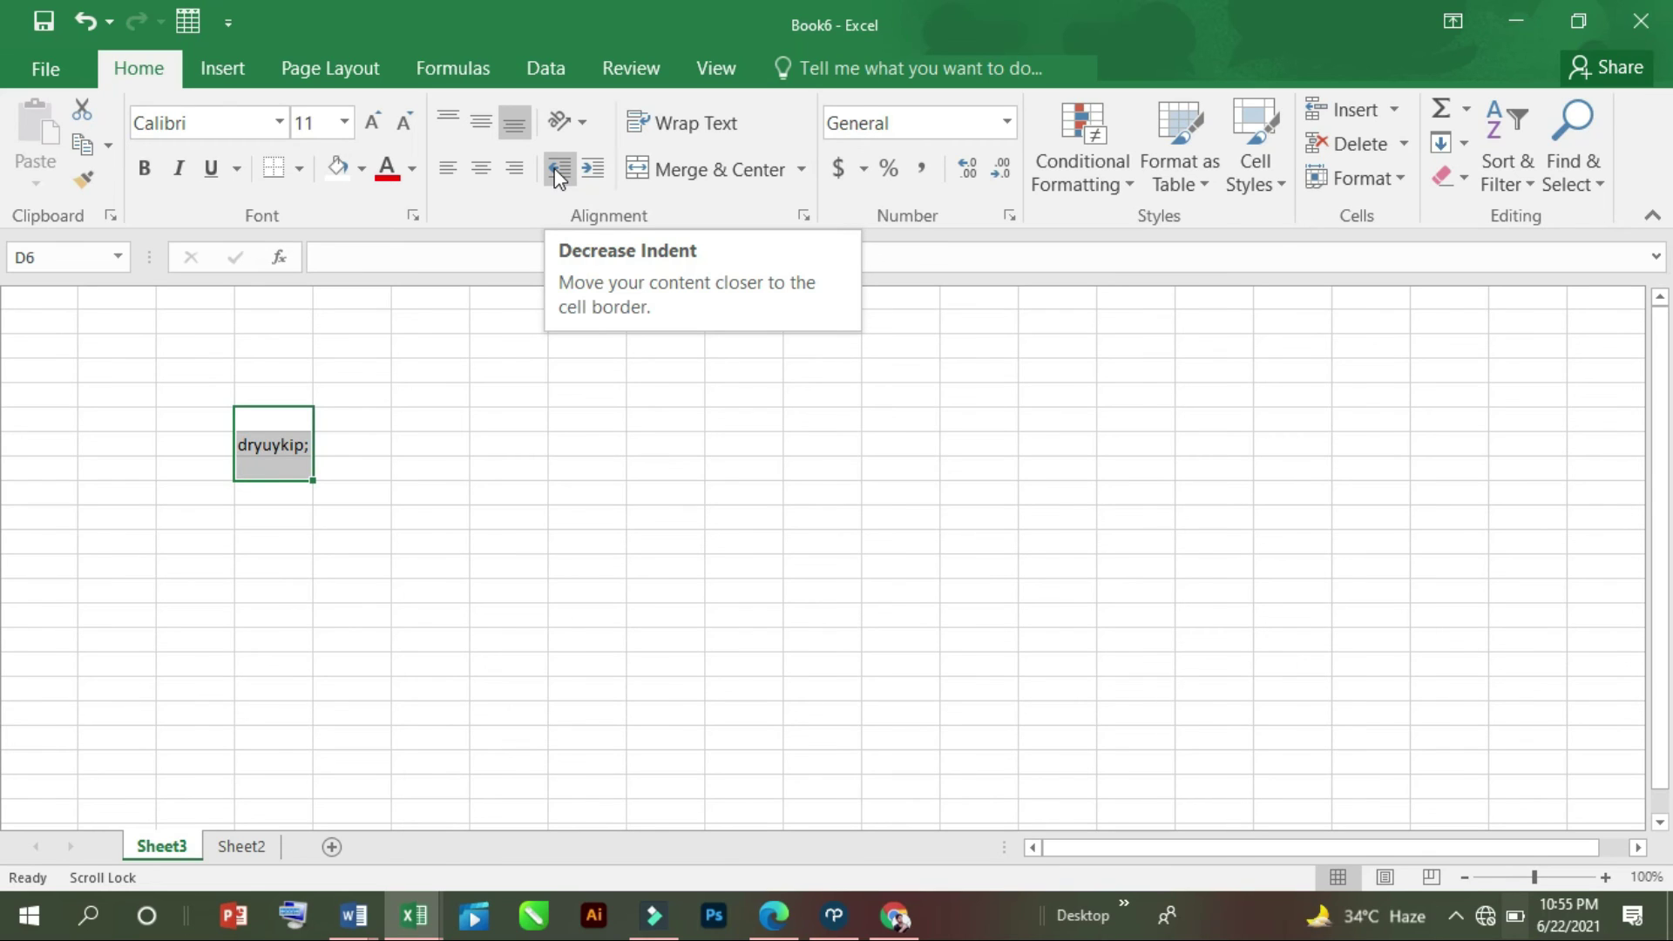
- Try decreasing the indent of cells D6:D8, and increase it repeatedly to move the text away from the cell border
click(558, 174)
click(558, 177)
click(561, 174)
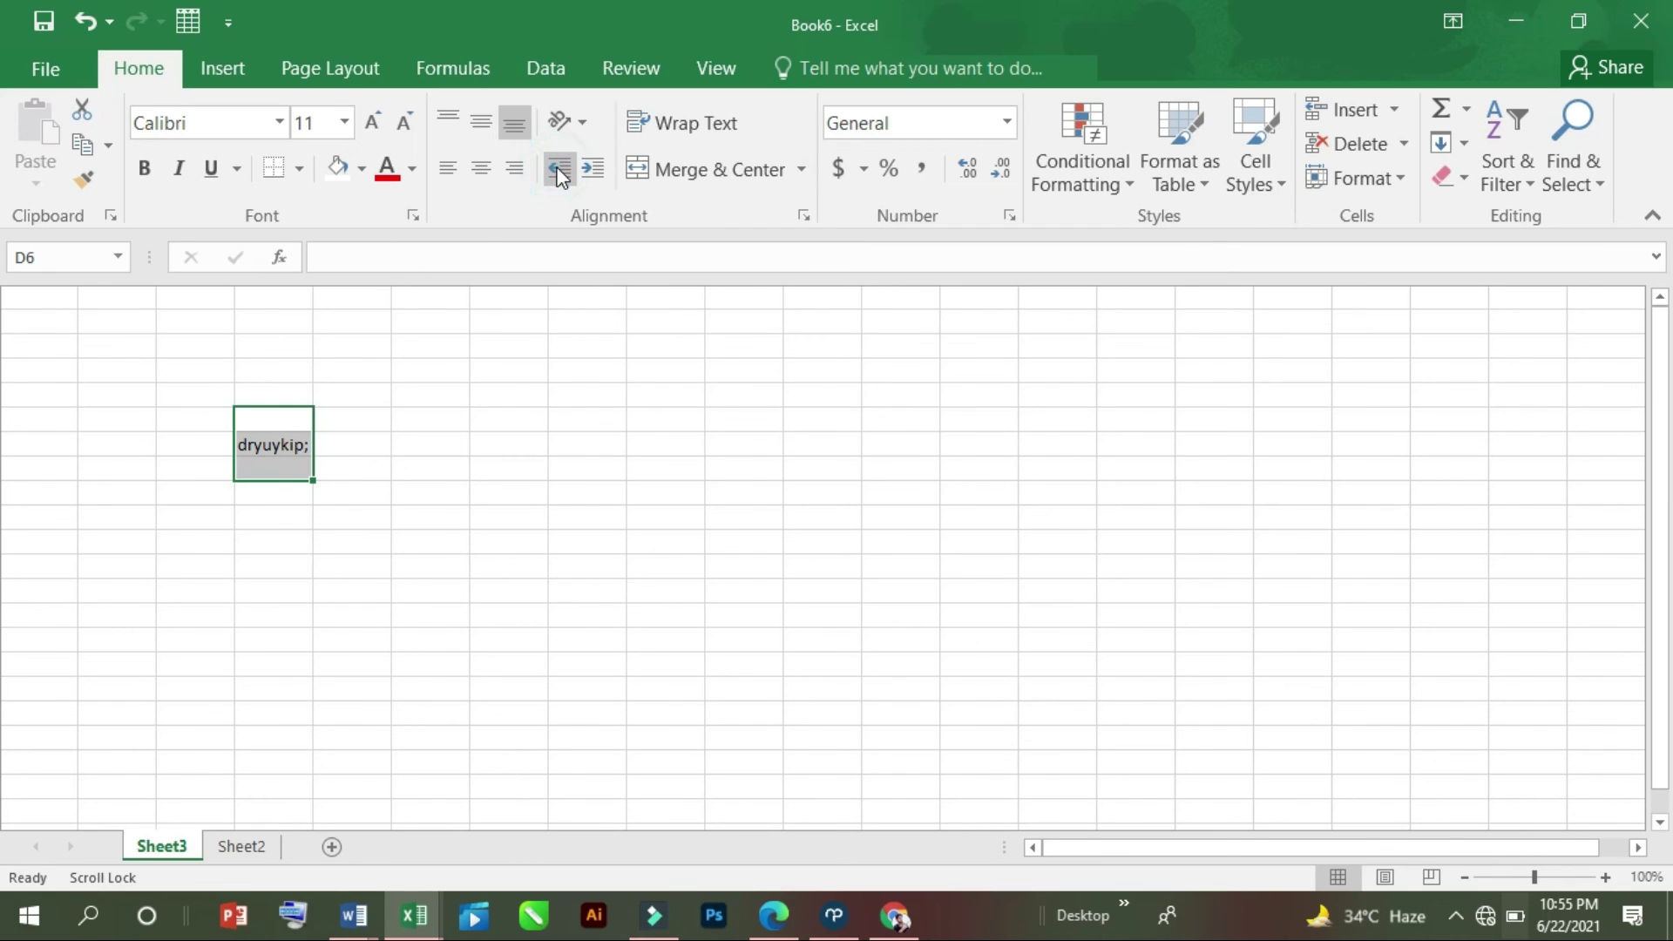
click(591, 173)
click(591, 173)
click(591, 173)
click(591, 173)
click(591, 172)
click(591, 173)
click(591, 172)
click(591, 173)
click(591, 173)
click(591, 172)
click(591, 173)
click(591, 173)
click(591, 172)
- Decrease the indent of cells D6:D8 repeatedly until the text is back at the cell border
click(556, 170)
click(557, 170)
click(556, 170)
click(556, 170)
click(554, 170)
click(552, 171)
click(552, 170)
click(552, 171)
click(552, 170)
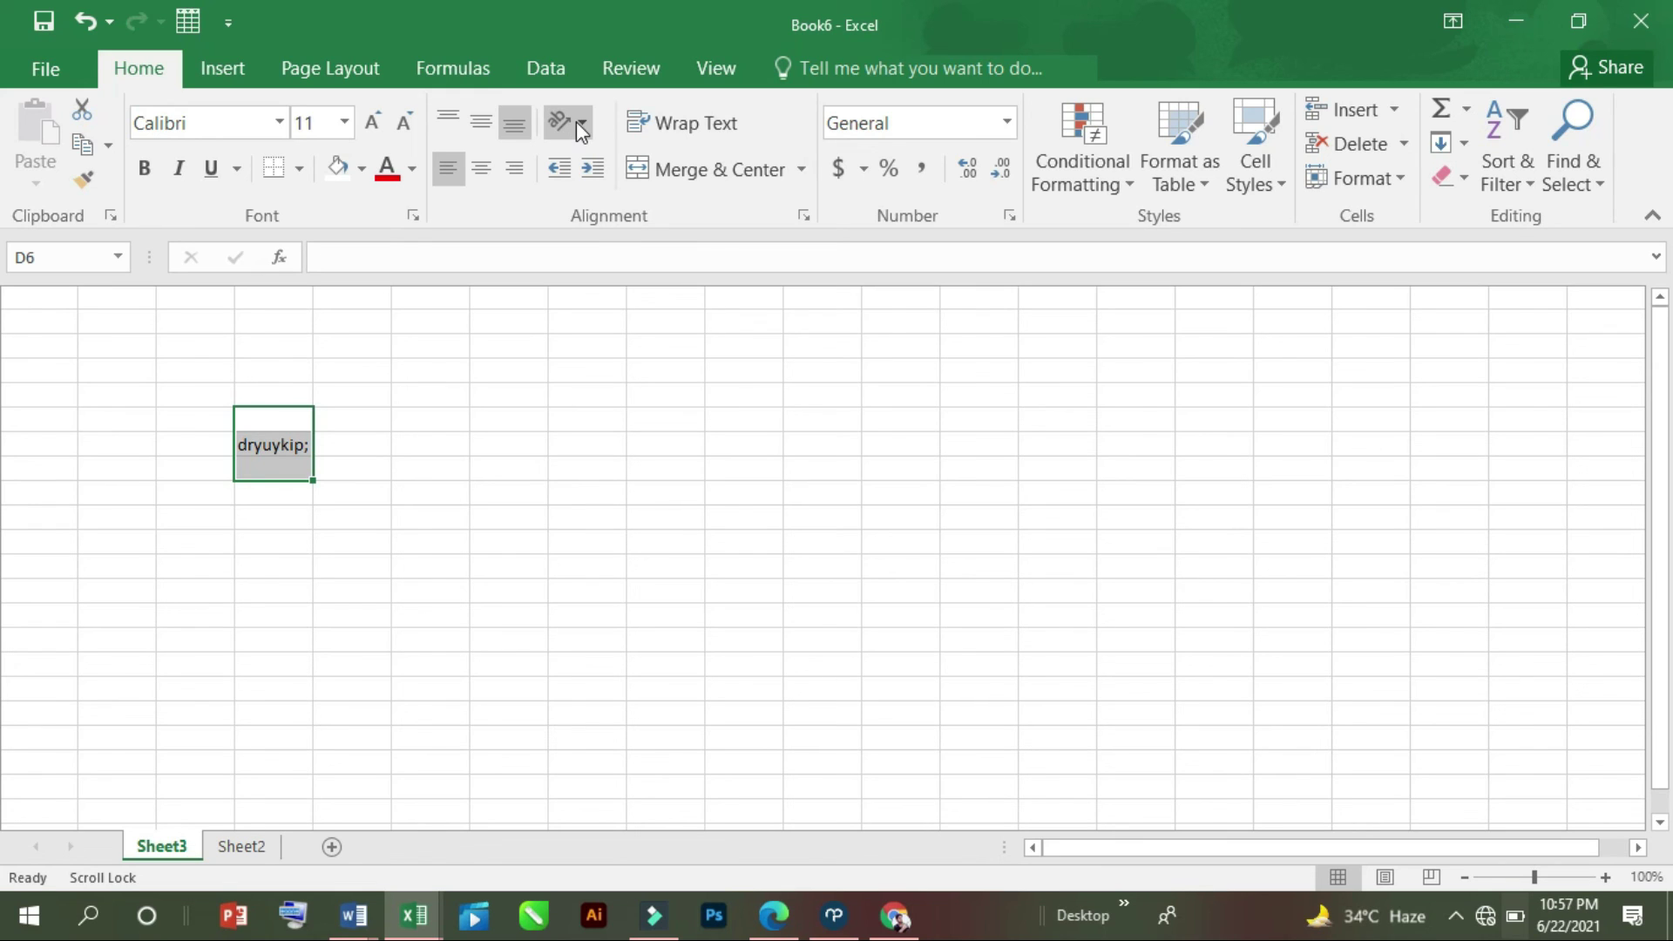
- Set the text orientation of cells D6:D8 to Angle Clockwise, and change it to Vertical Text
click(579, 123)
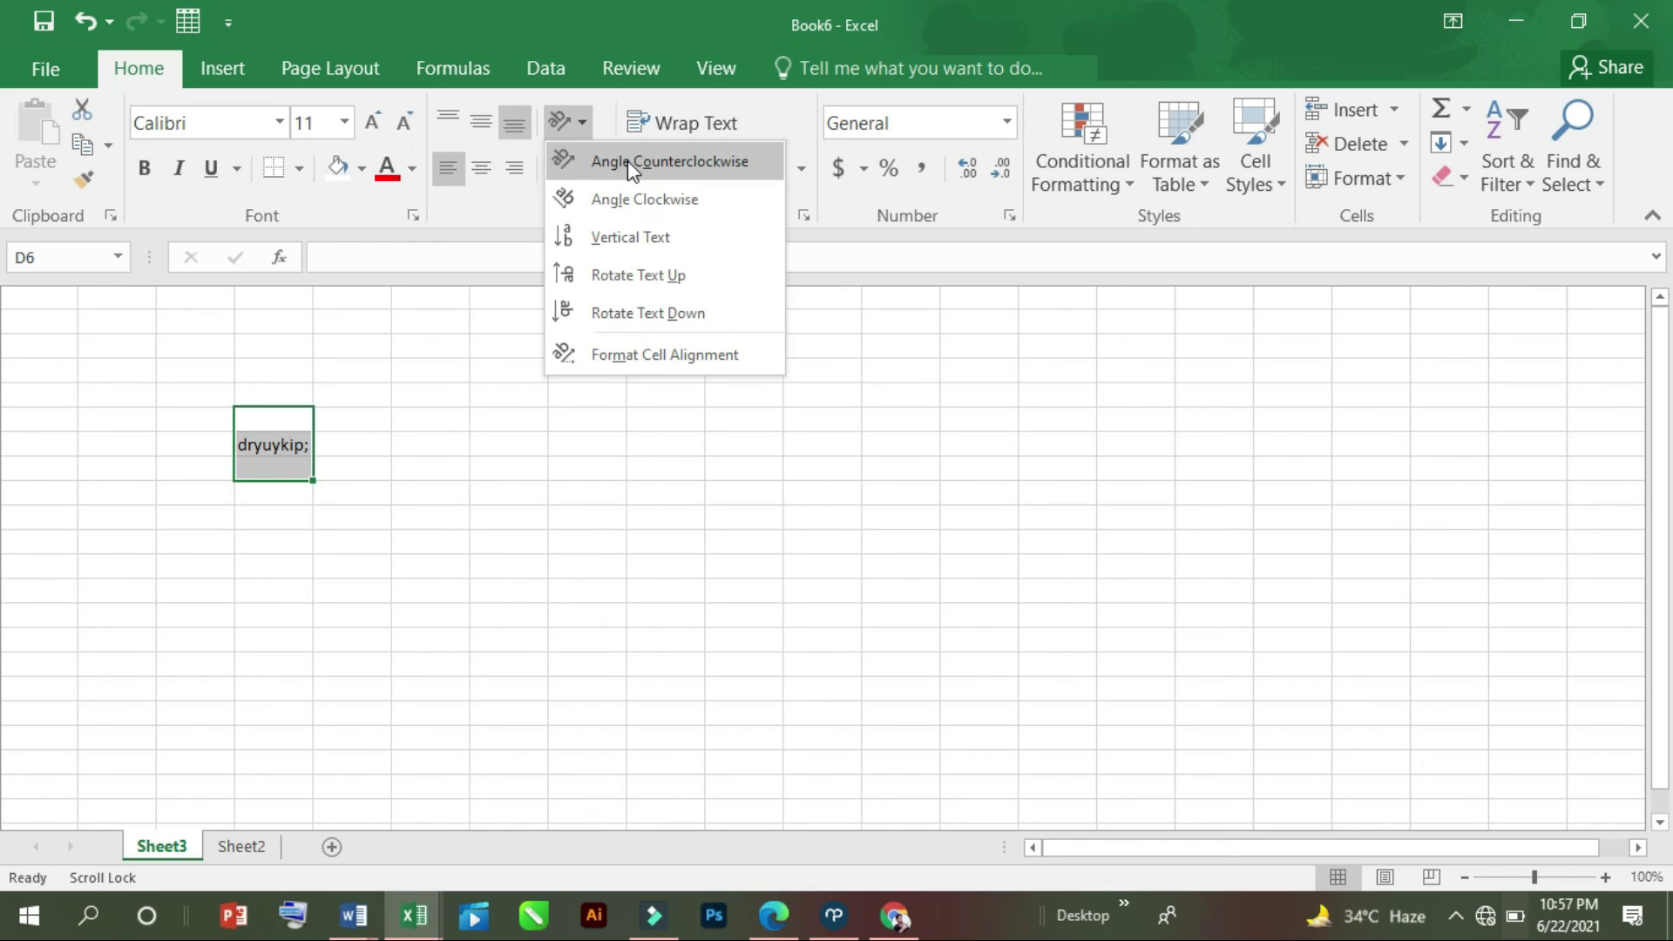
click(668, 200)
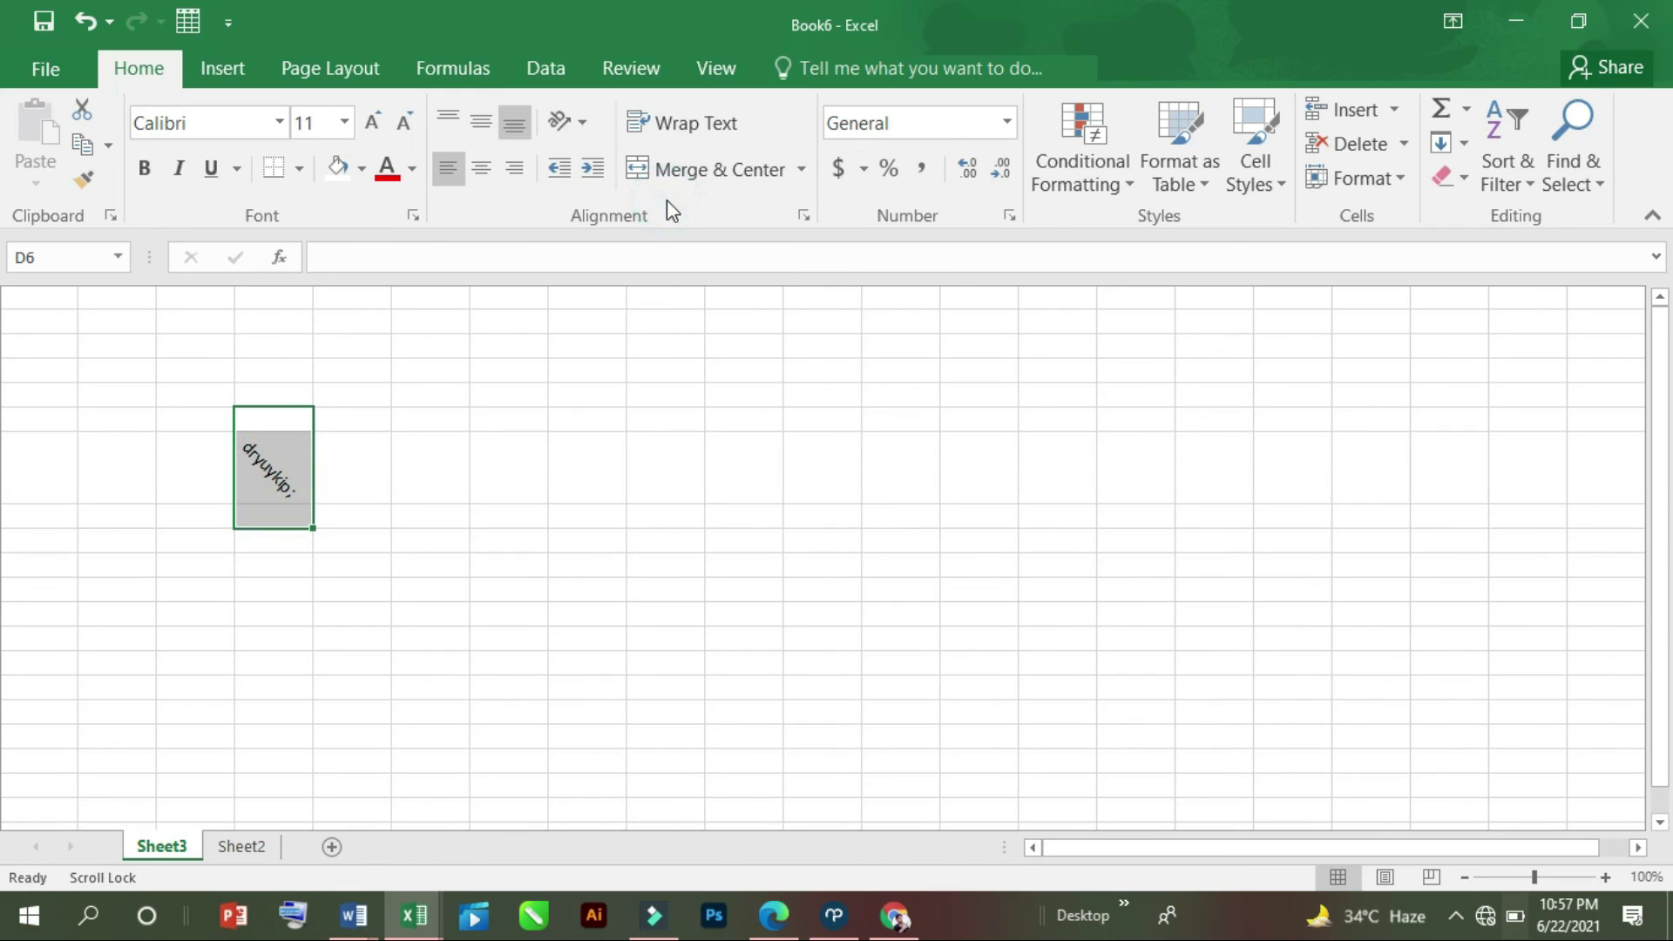
click(580, 125)
click(595, 233)
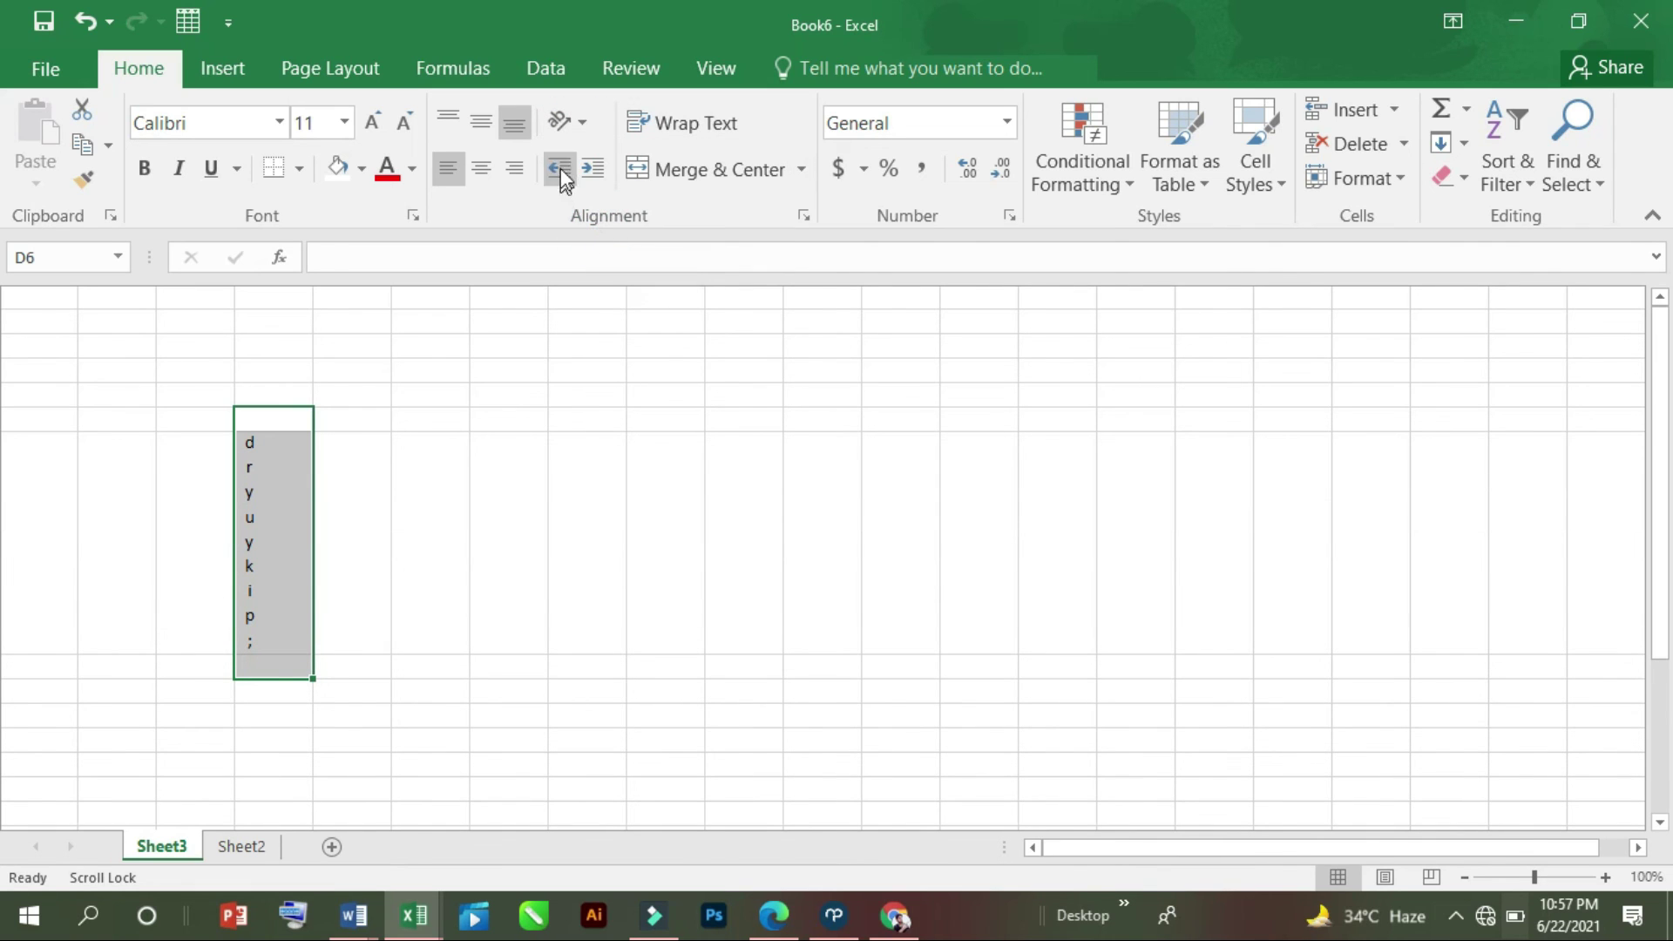
- Change the text orientation of cells D6:D8 to Rotate Text Up
click(572, 122)
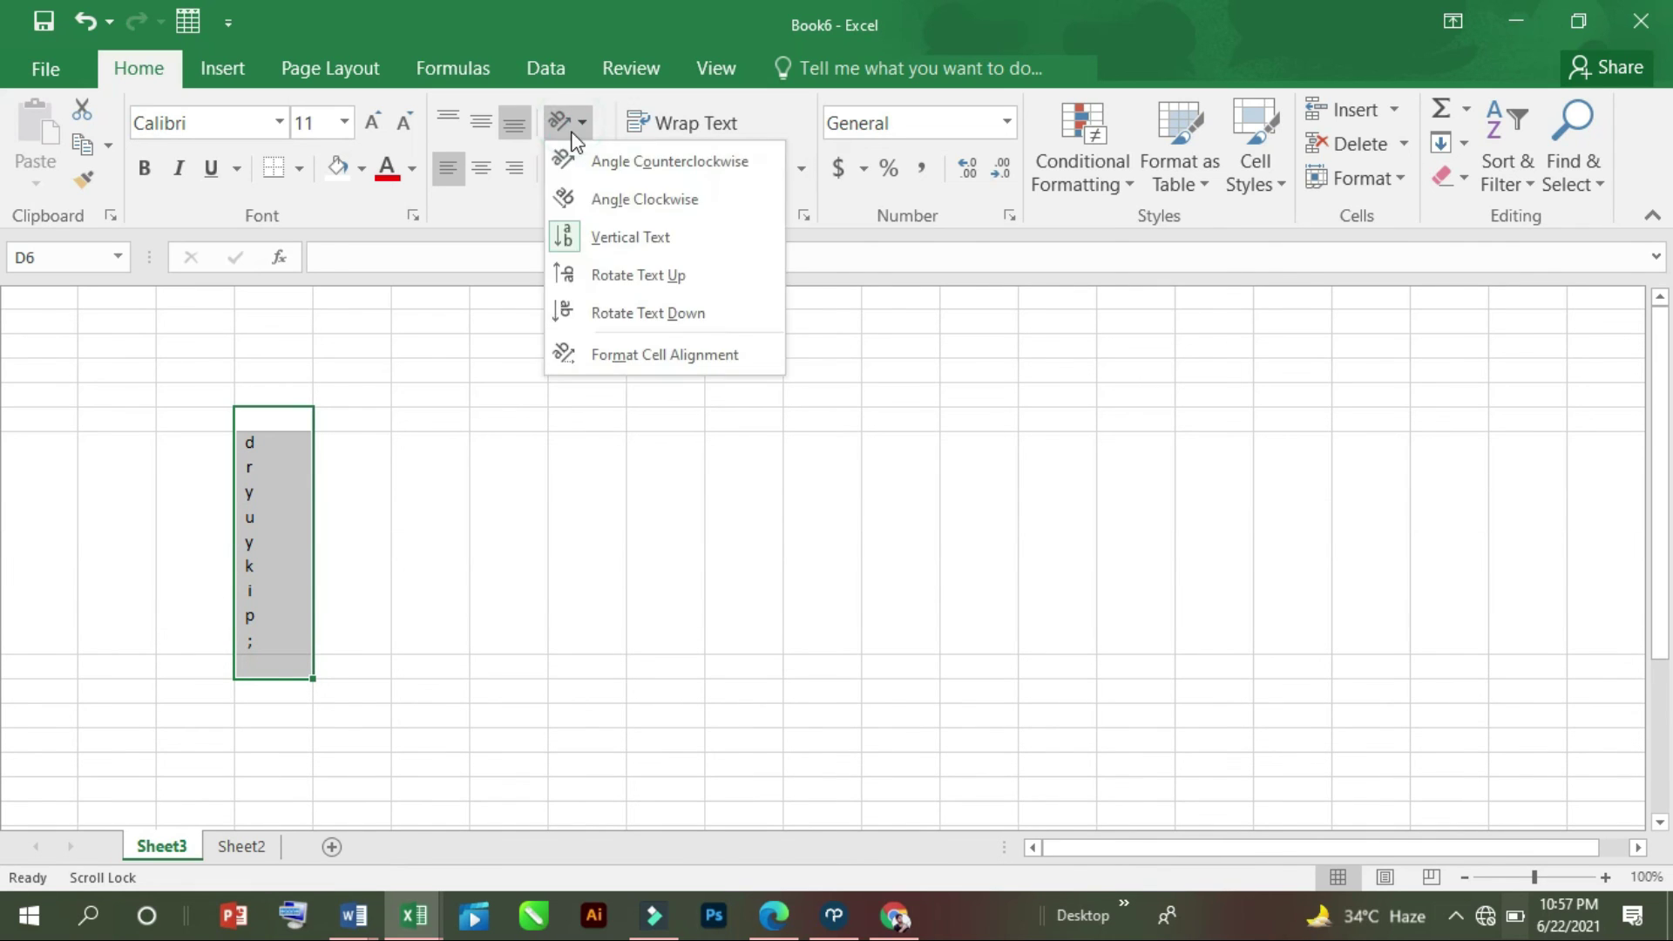
click(564, 264)
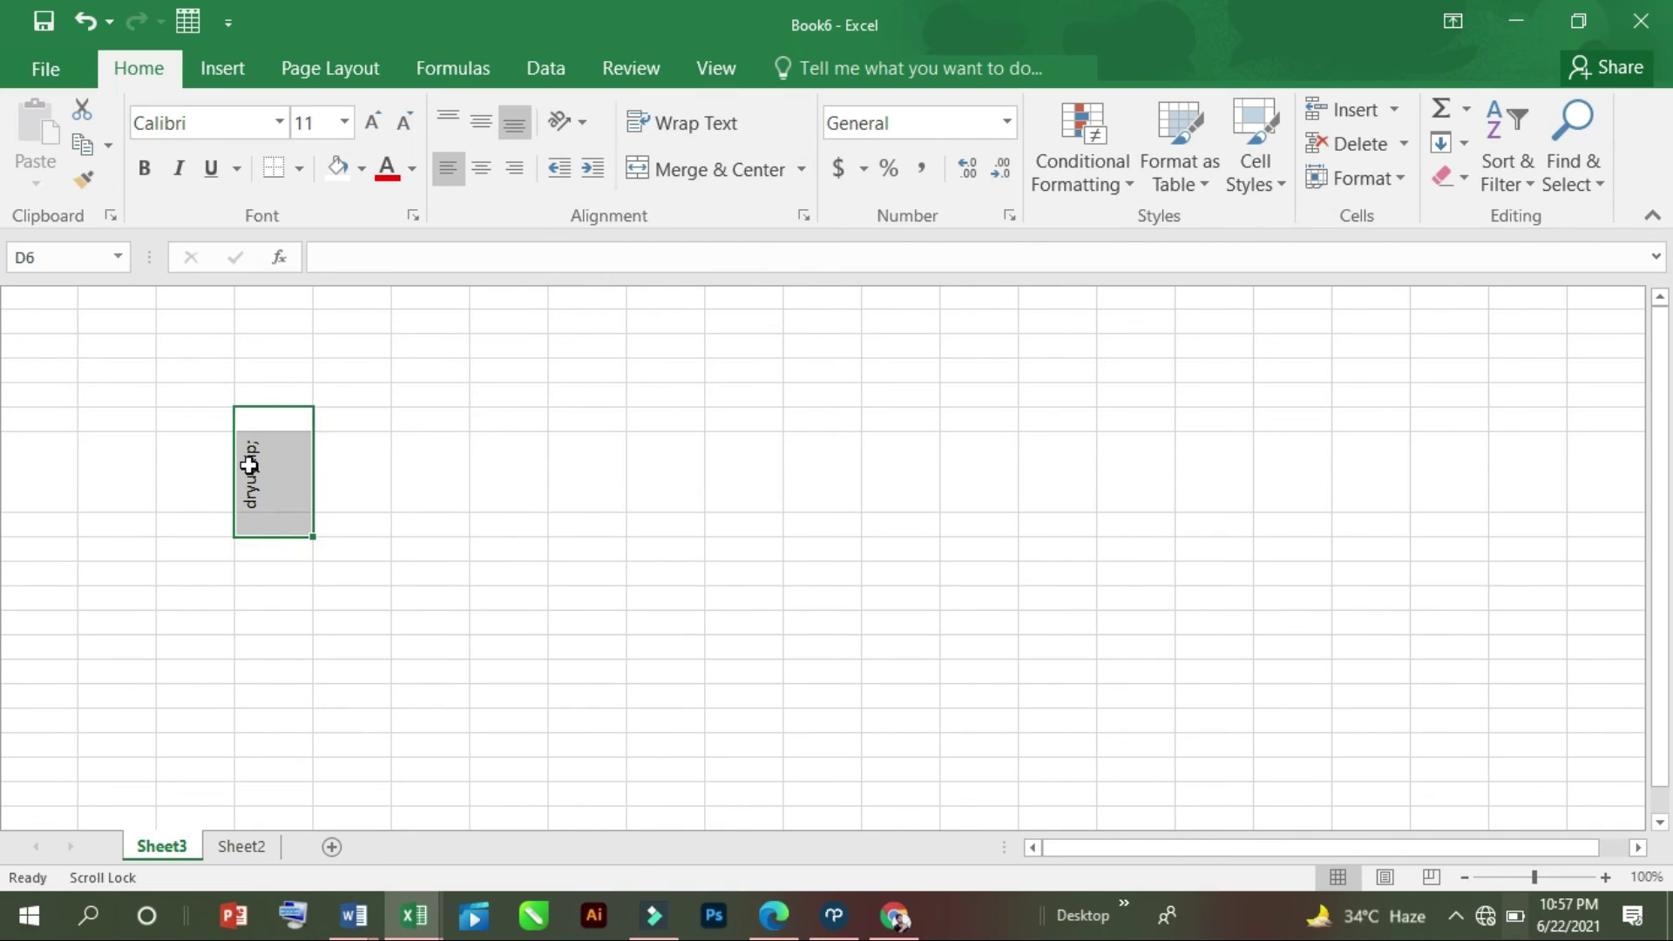
- Examine the alignment, font, border, fill, protection and number settings in Format Cells for D6:D8, and close it without changes
click(558, 124)
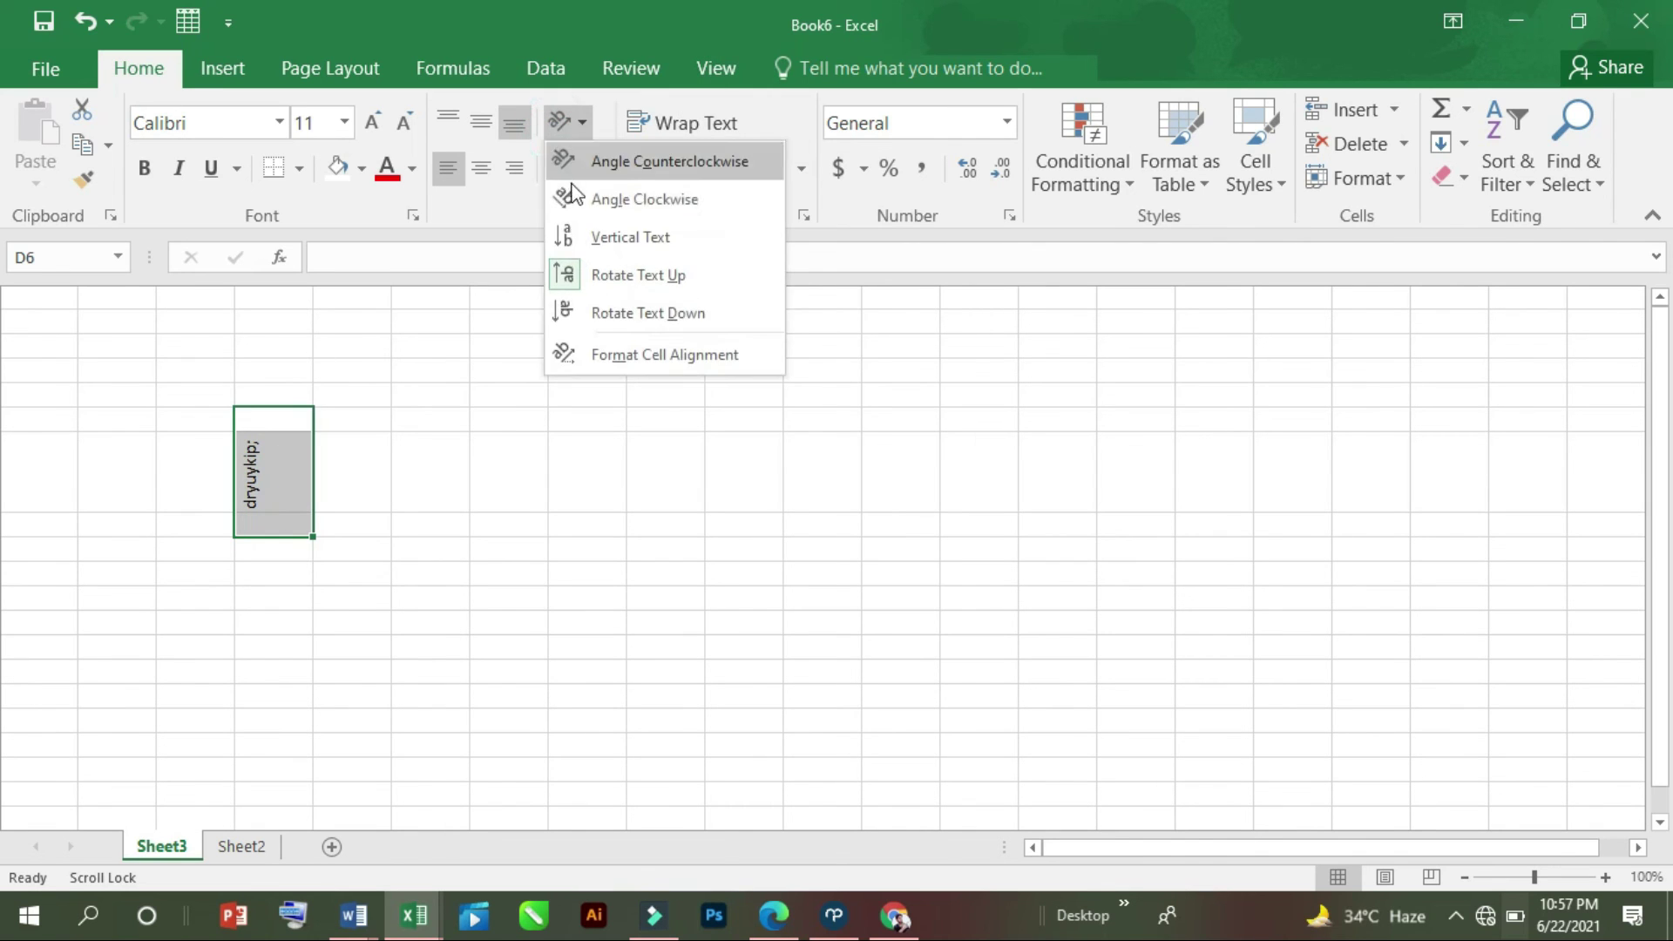
click(579, 351)
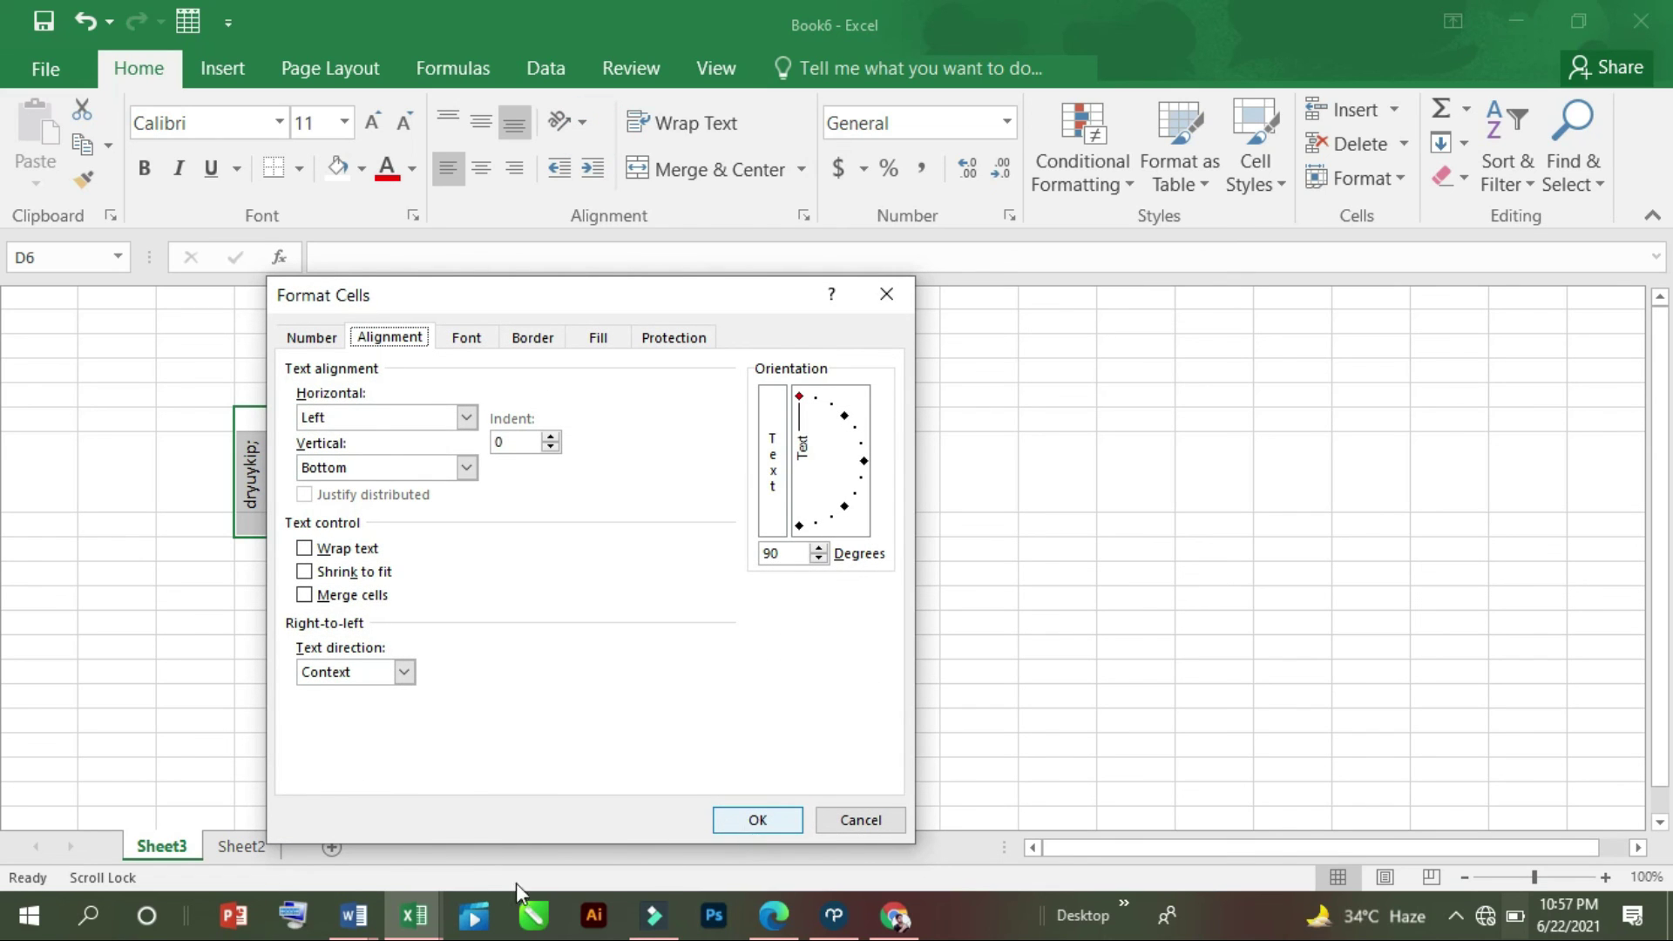
click(475, 342)
click(547, 342)
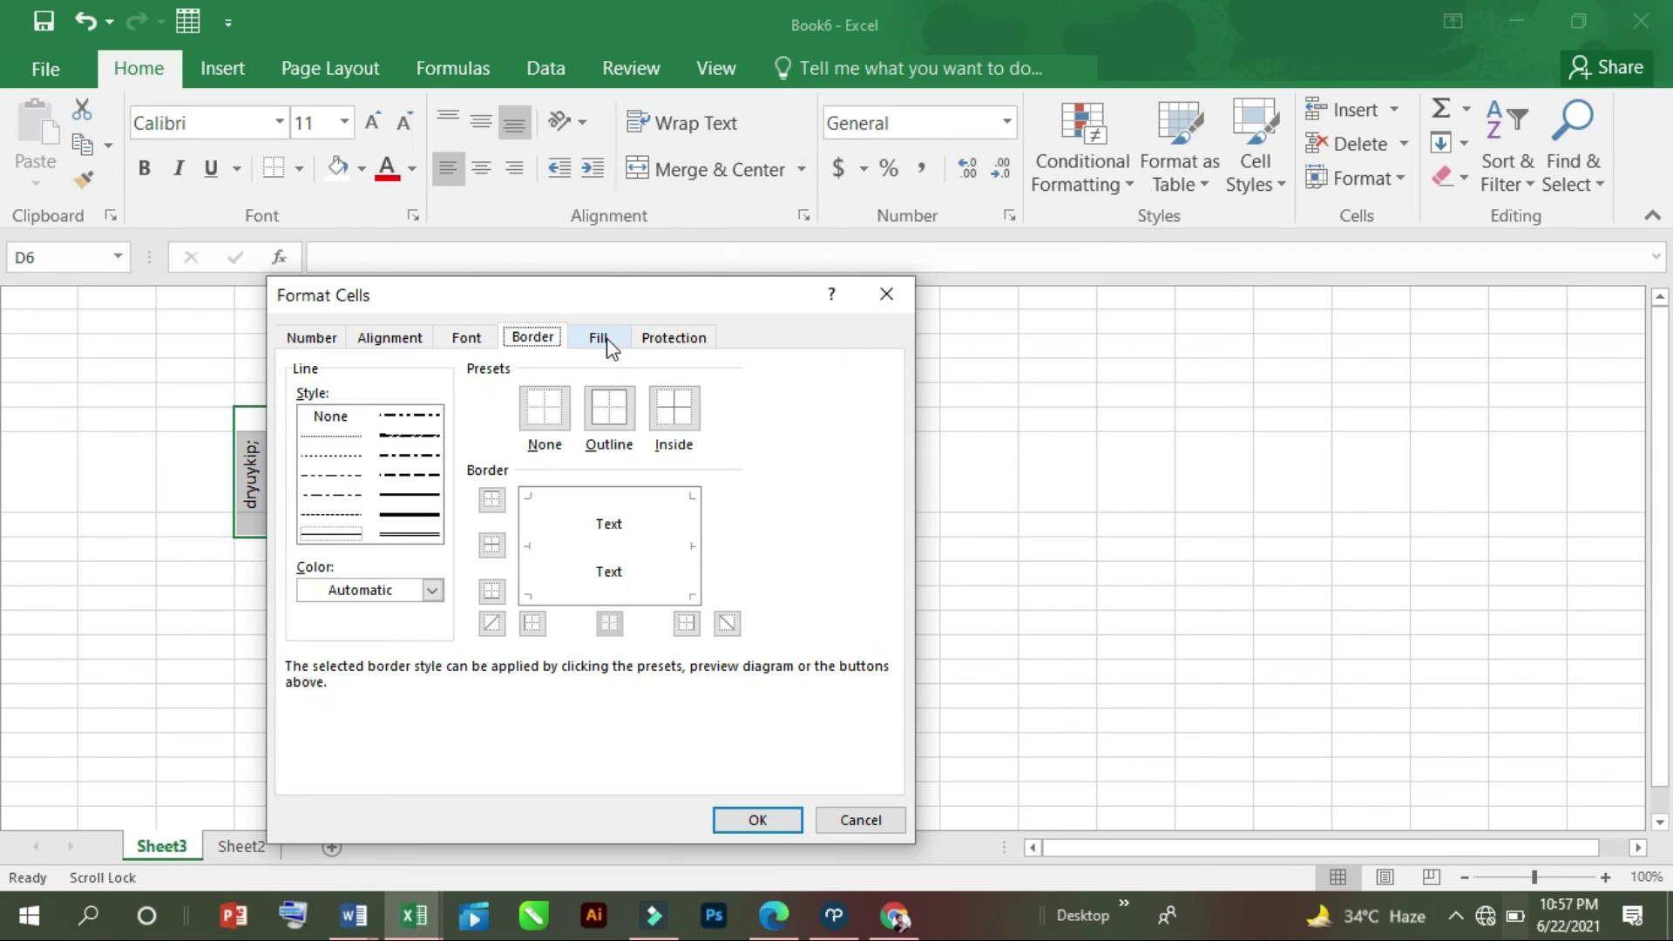
click(601, 341)
click(641, 340)
click(310, 338)
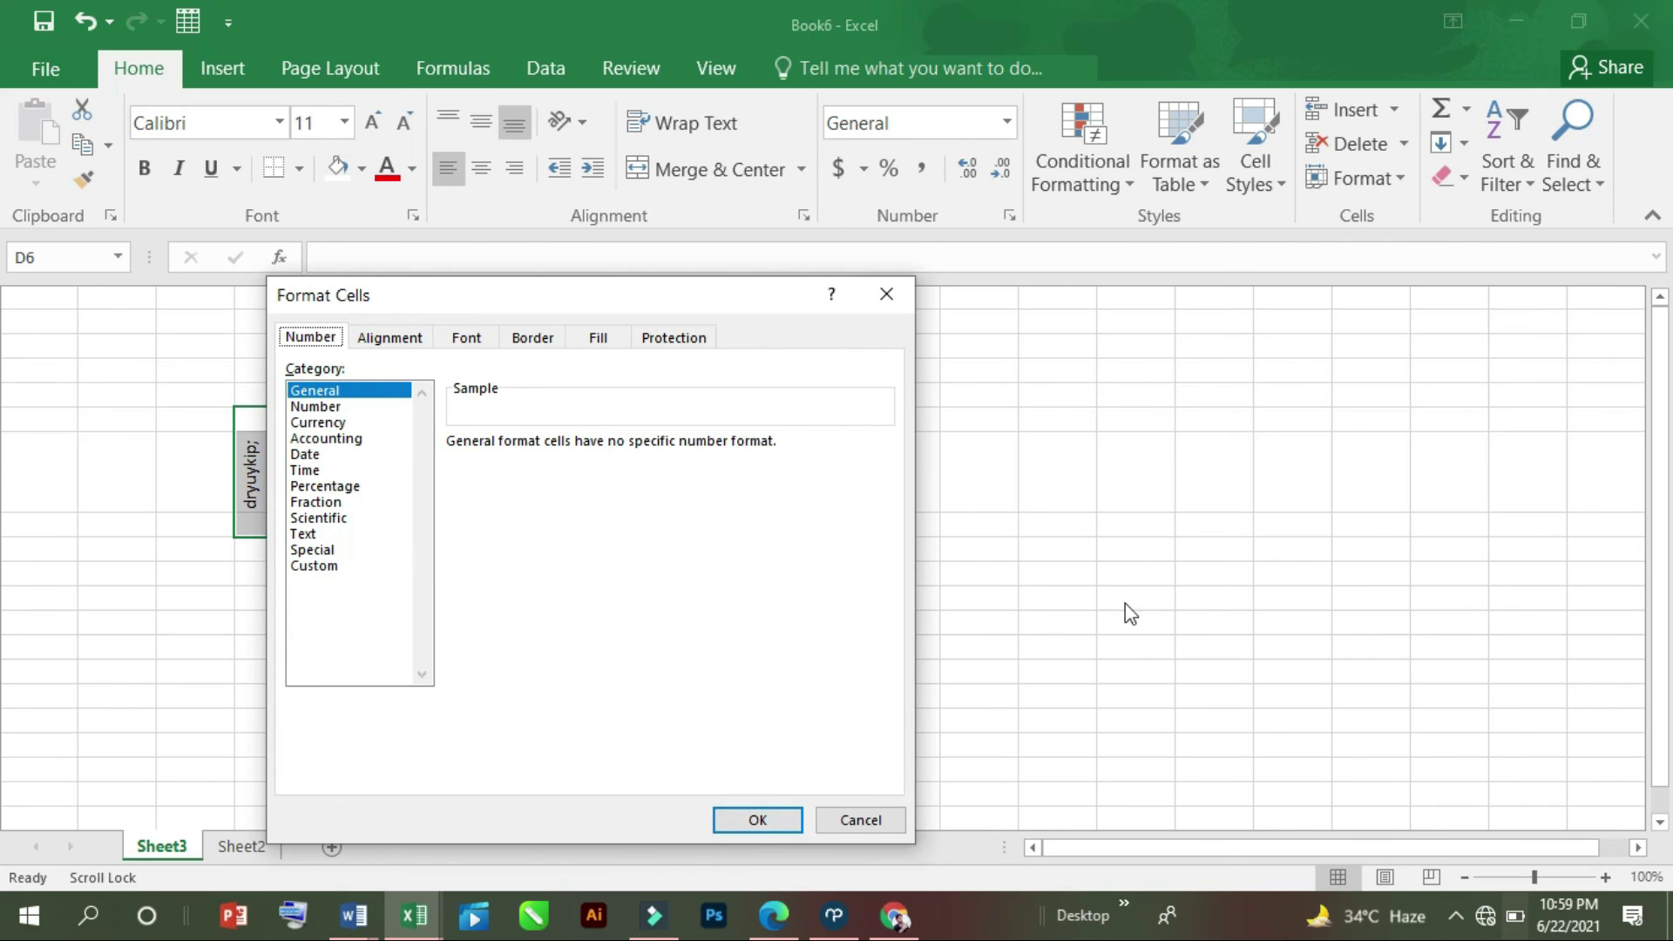
click(887, 295)
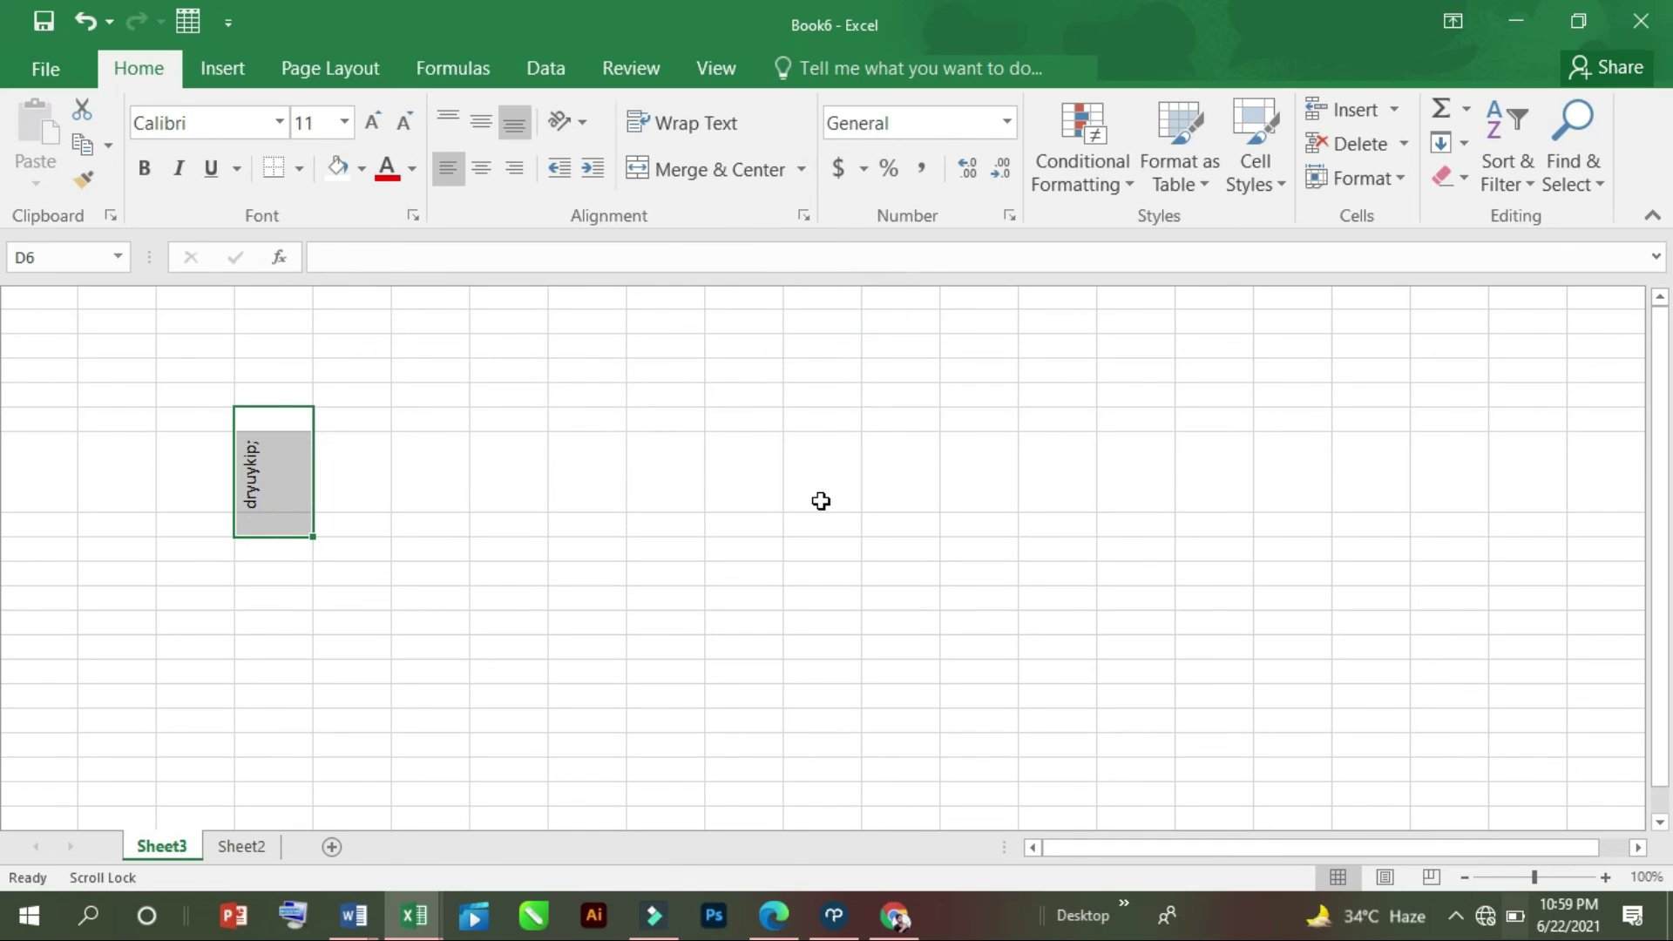